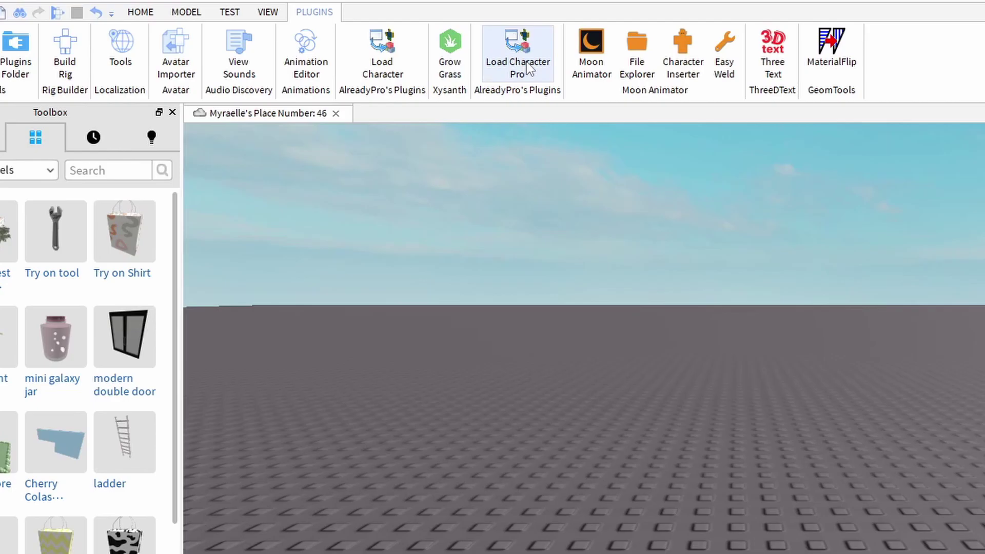
- Load your avatar as an R6 character with Load Character Pro and select the new model
left_click(529, 68)
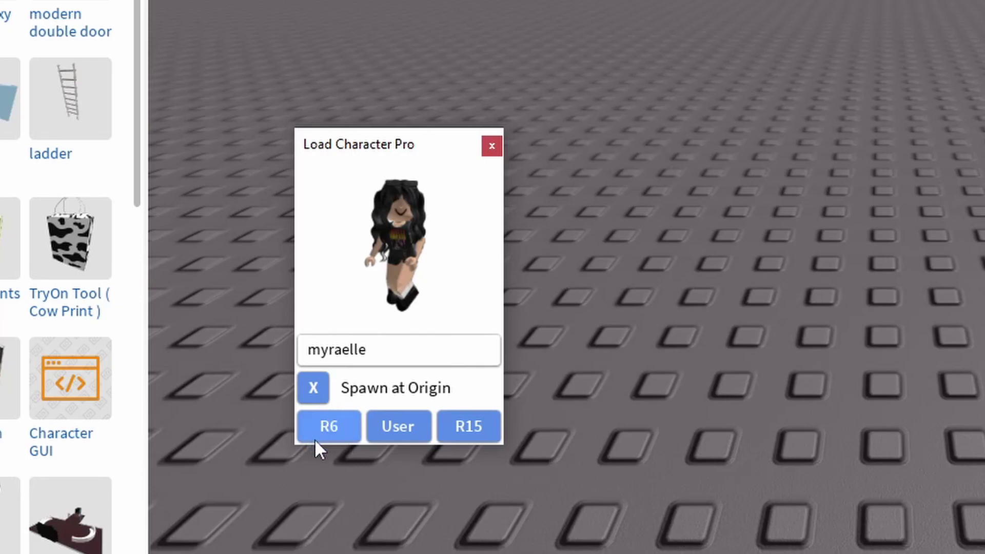
left_click(338, 424)
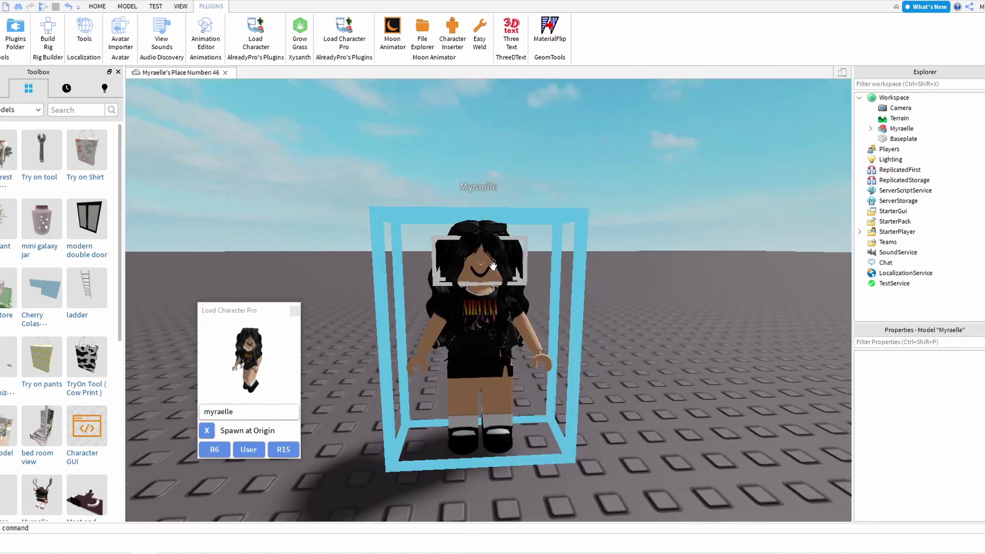
left_click(482, 339)
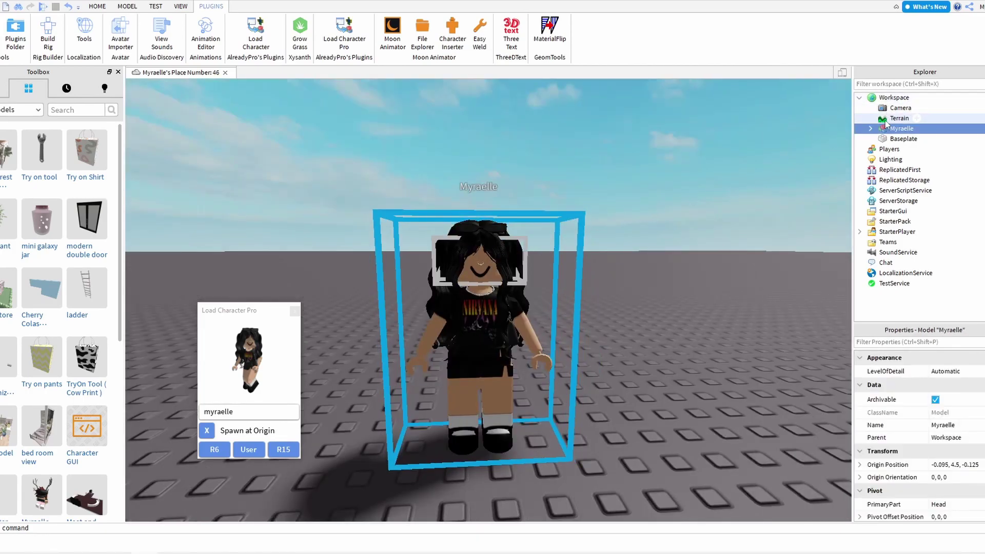
- Export the avatar character model as an OBJ file
right_click(904, 133)
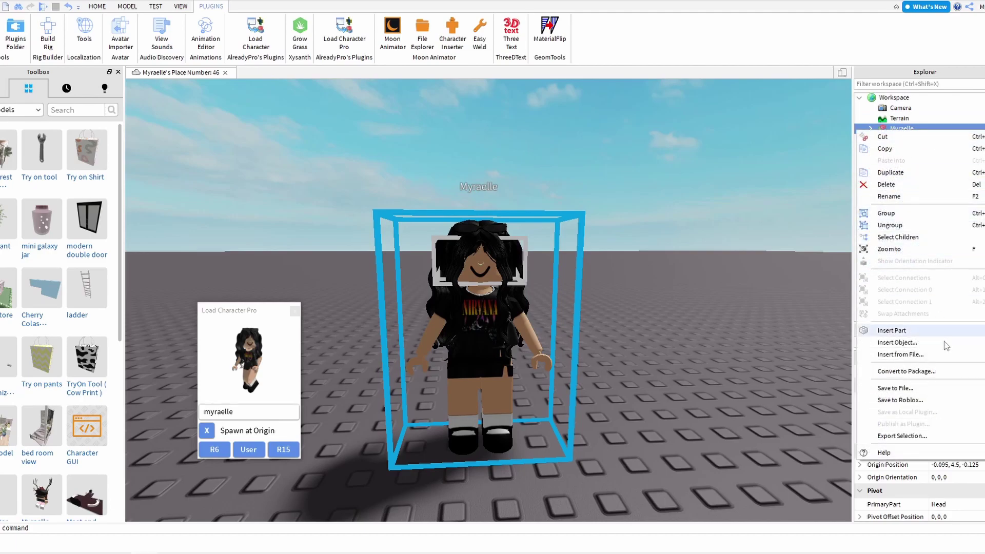
left_click(904, 436)
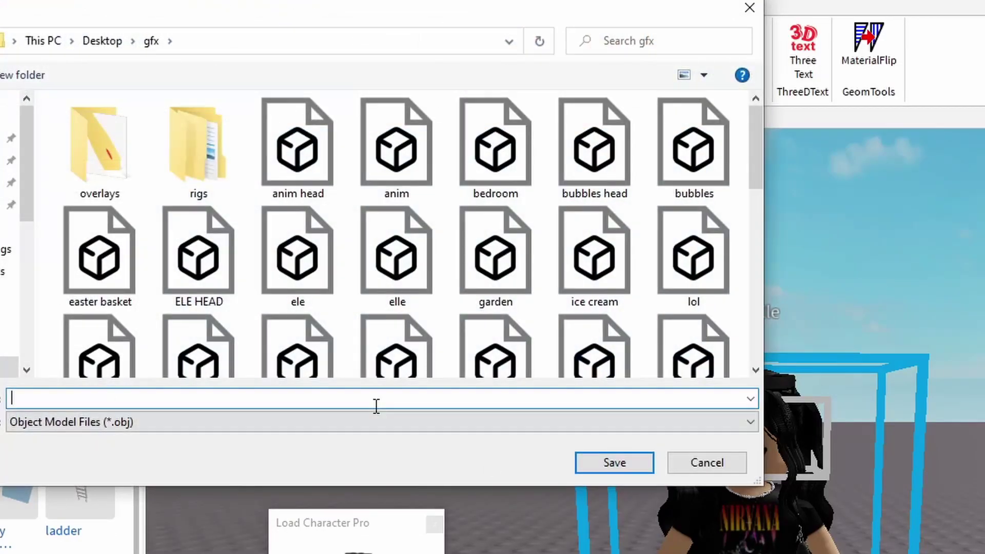
type("an")
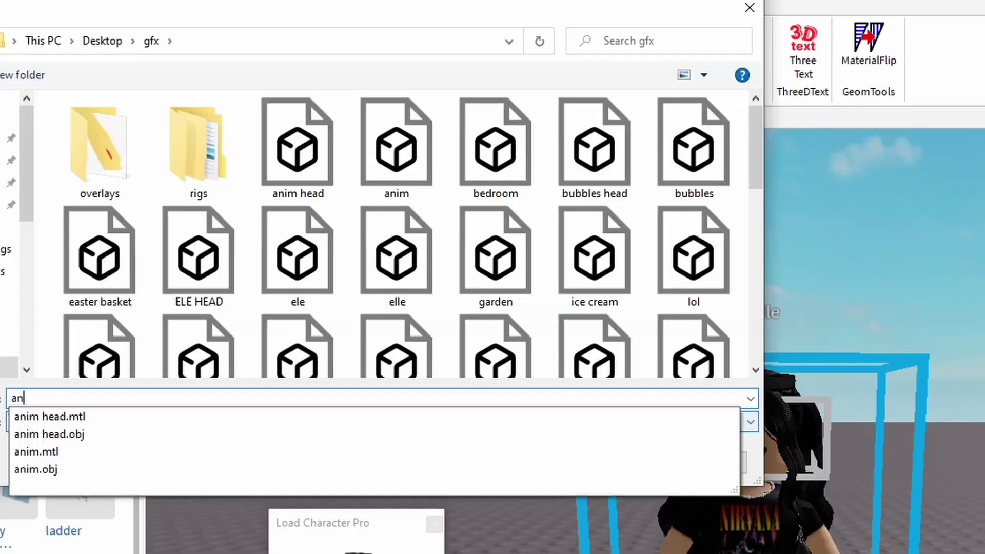
key("s")
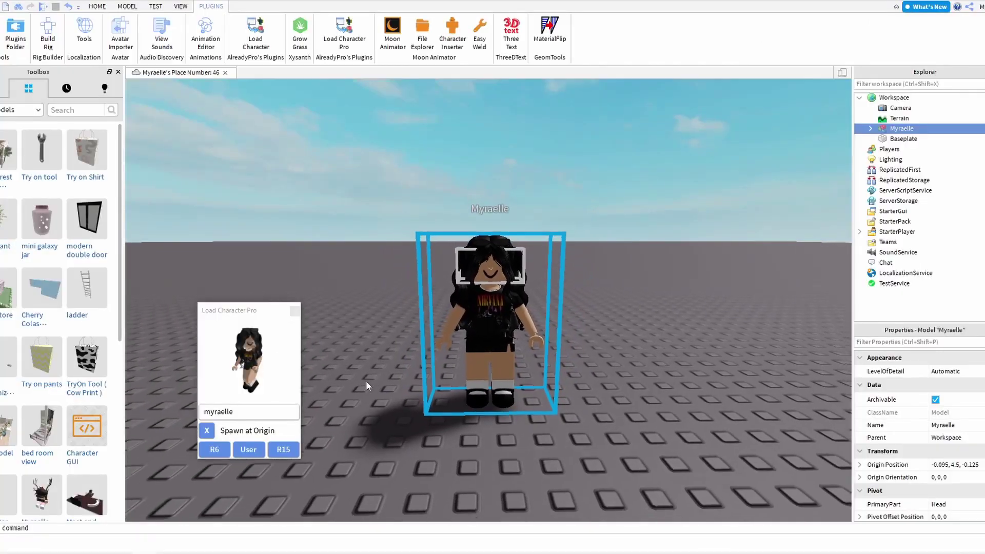
key("a")
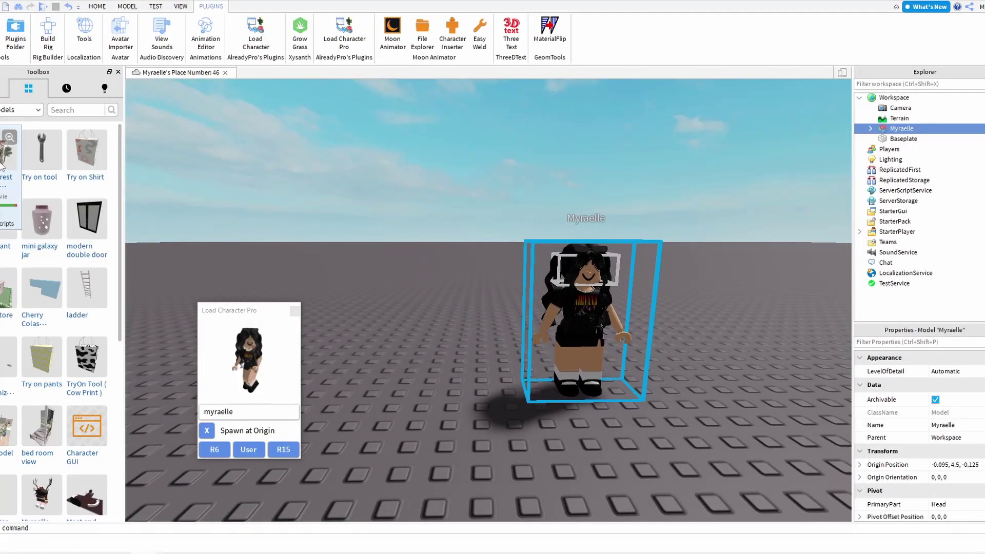
- Insert a garden porch model from the Toolbox and export it as an OBJ as well
left_click(295, 312)
scroll(476, 372, "down", 3)
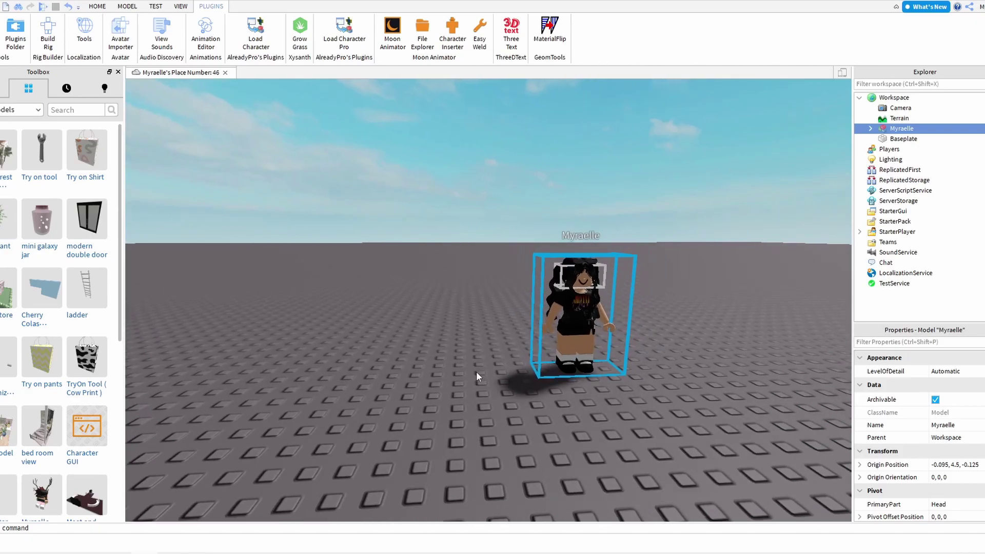
left_click(9, 151)
scroll(625, 411, "up", 8)
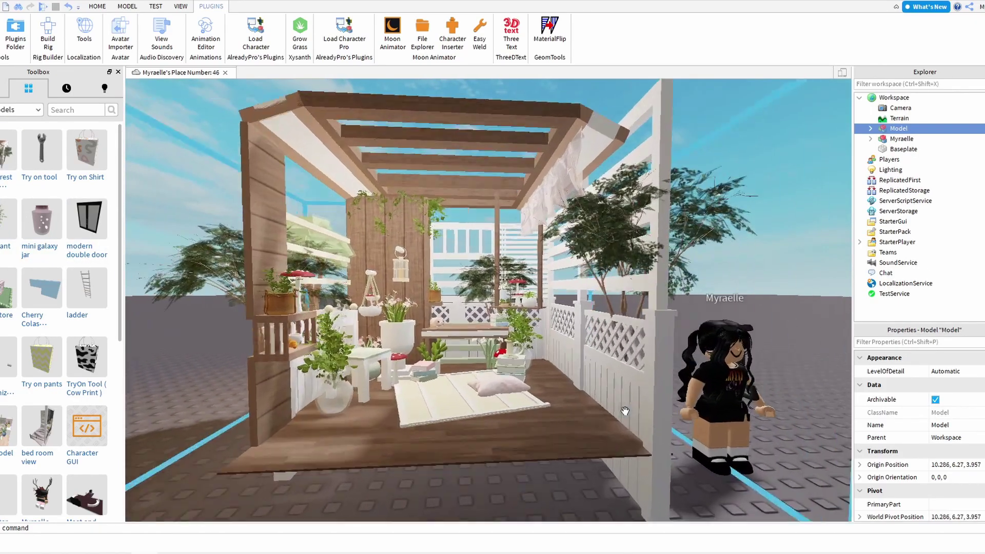
scroll(625, 411, "down", 10)
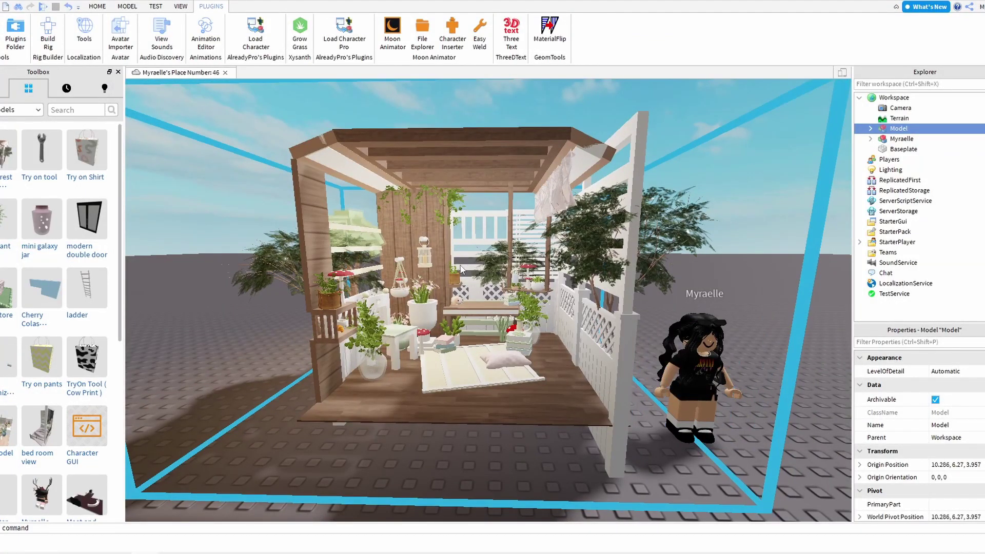
right_click(894, 130)
left_click(873, 465)
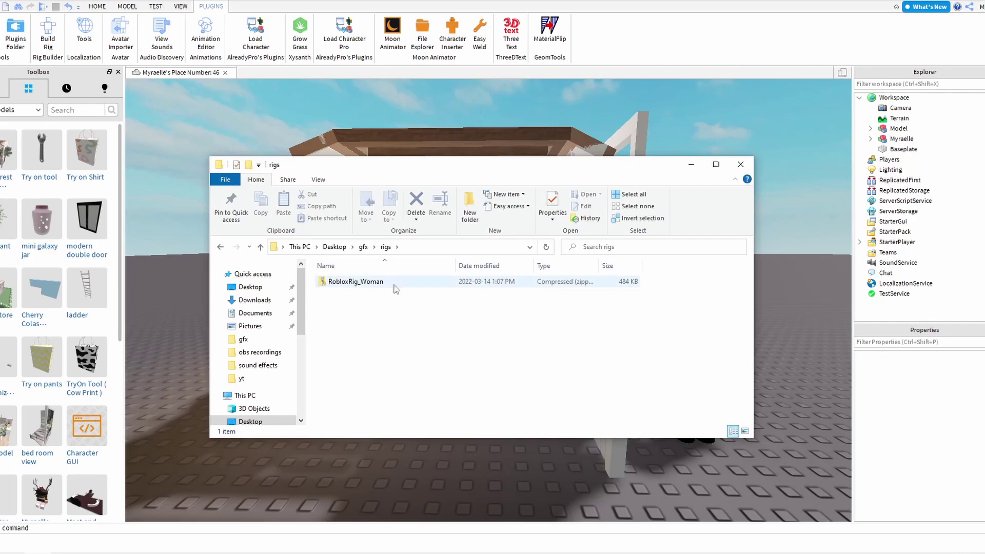
- Open the Rig folder inside the RobloxRig_Woman archive
left_click(395, 283)
double_click(397, 283)
double_click(396, 283)
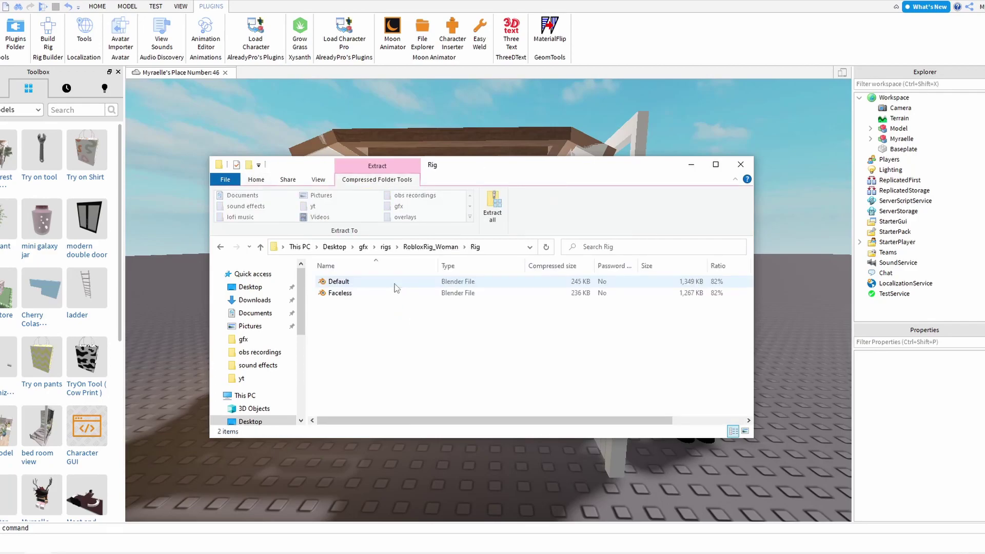
- Open the Default rig in Blender and fly the view up to the rig's head
double_click(396, 283)
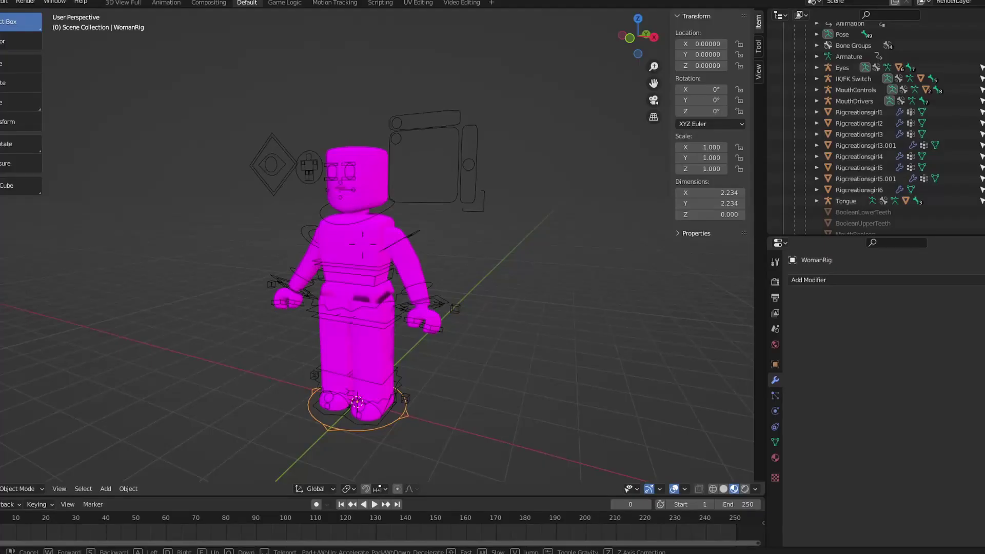
key("Escape")
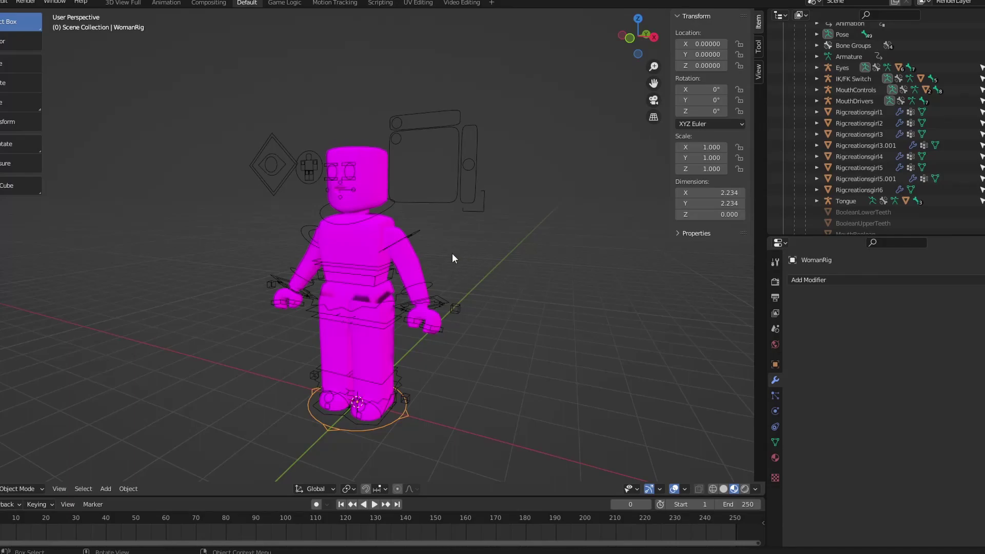
key("shift+grave")
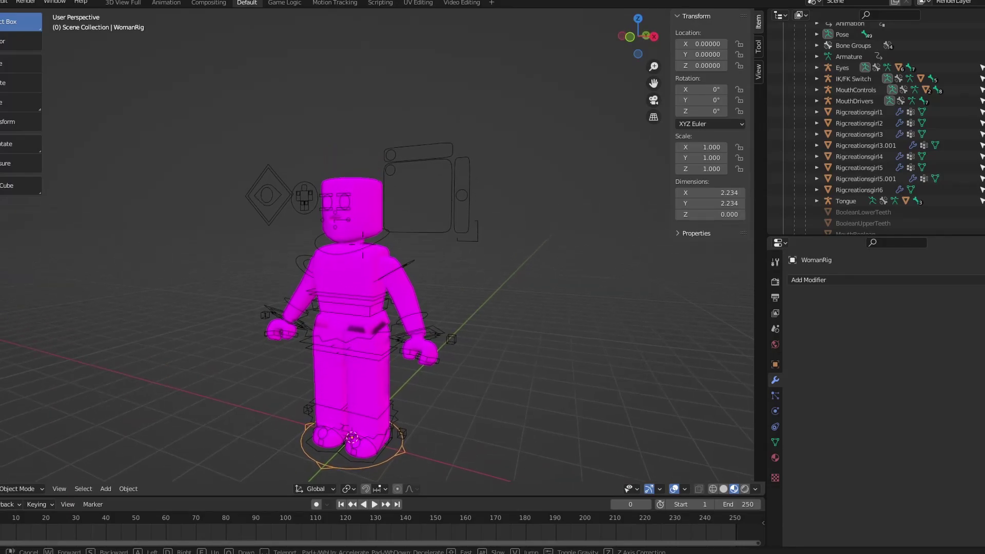
key("w")
key("w")
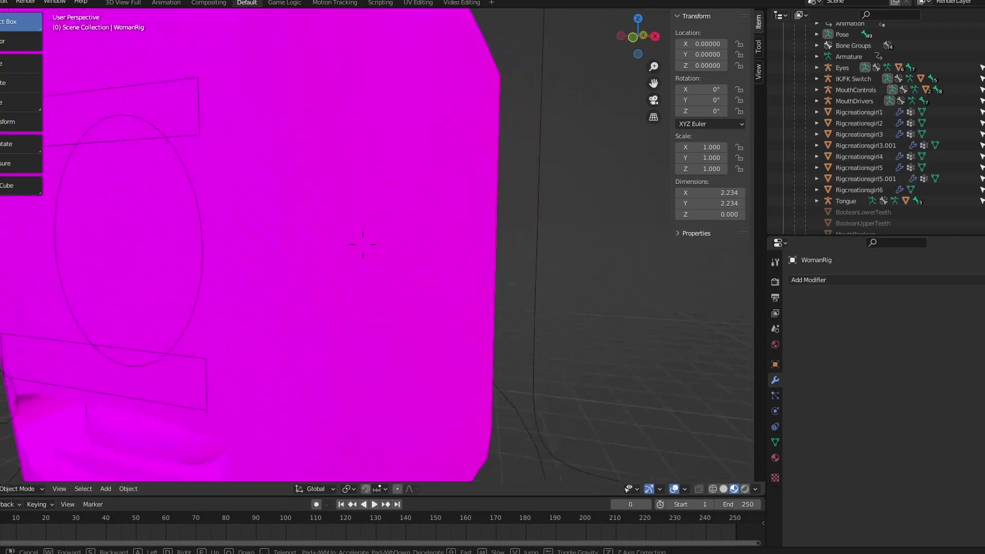
key("s")
key("w")
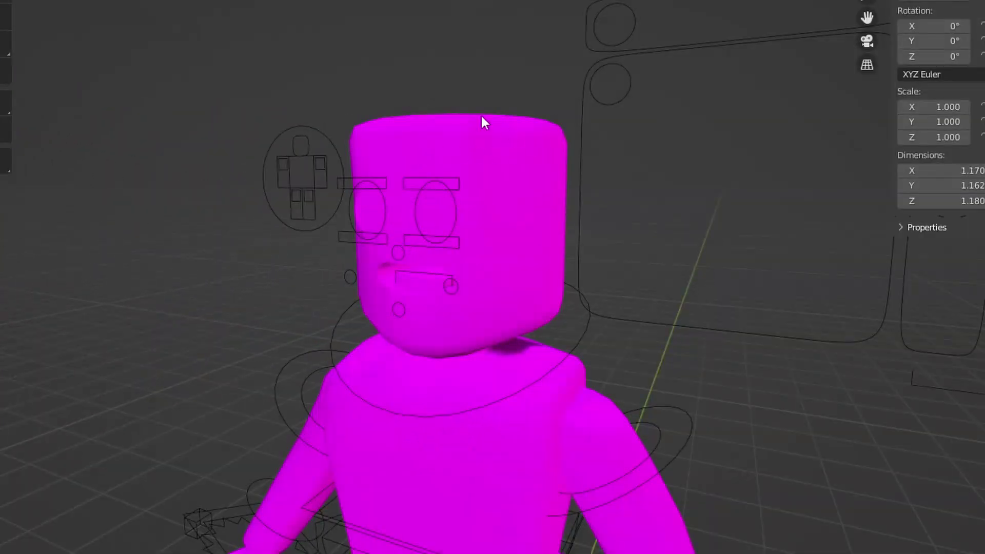
- Delete the head mesh, its face controls and the leftover brow piece
left_click_drag(367, 102, 462, 236)
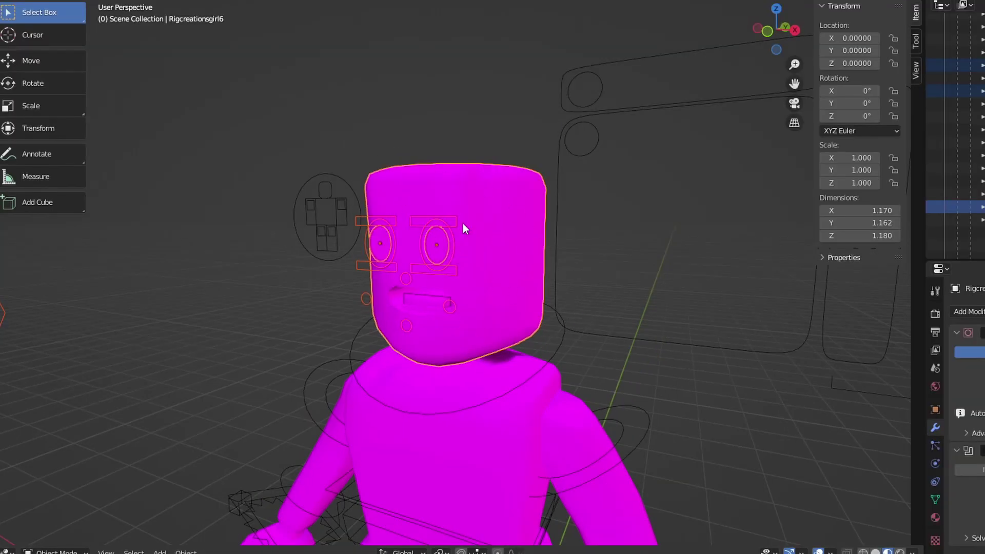
key("Delete")
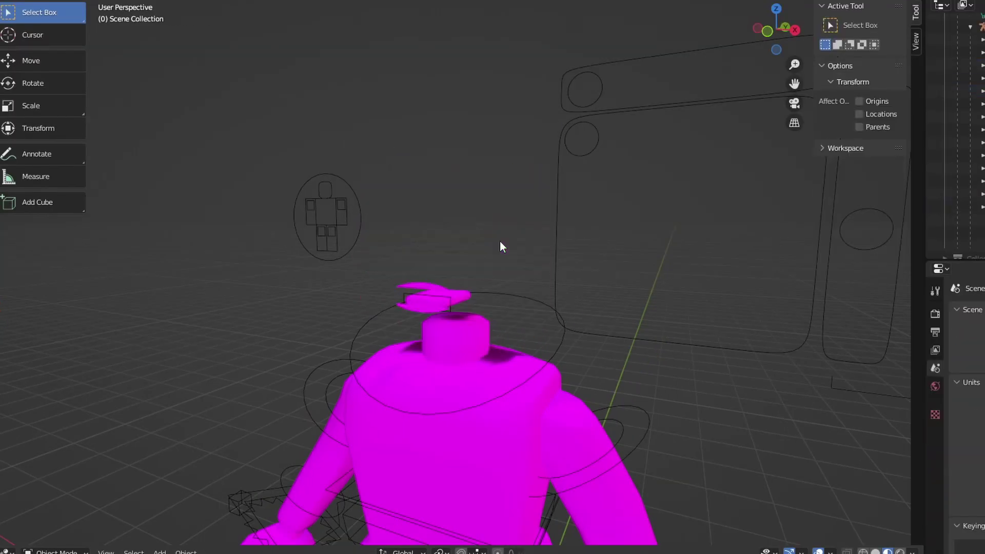
left_click(435, 288)
key("Delete")
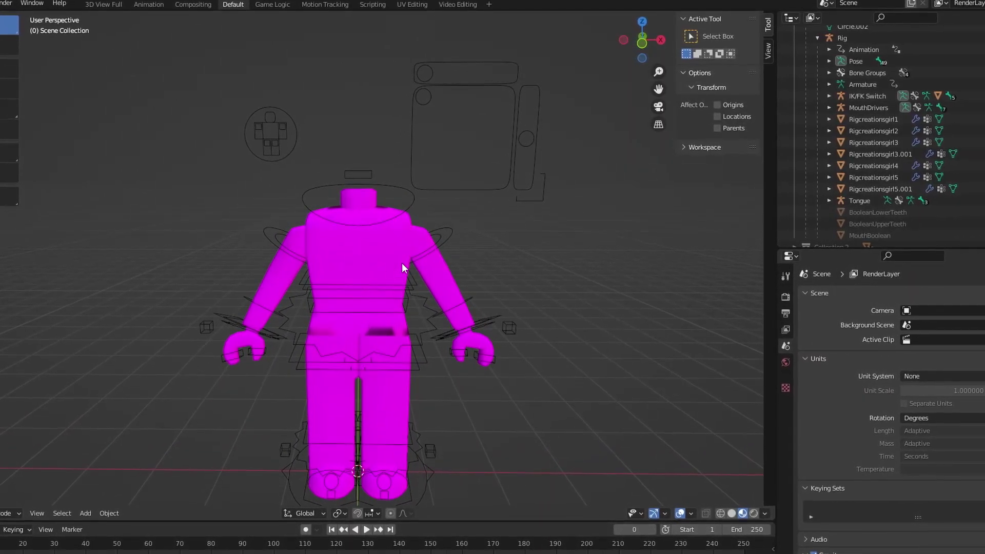
- Show the torso mesh's node graph in a Shader Editor and move the nodes aside
left_click(367, 261)
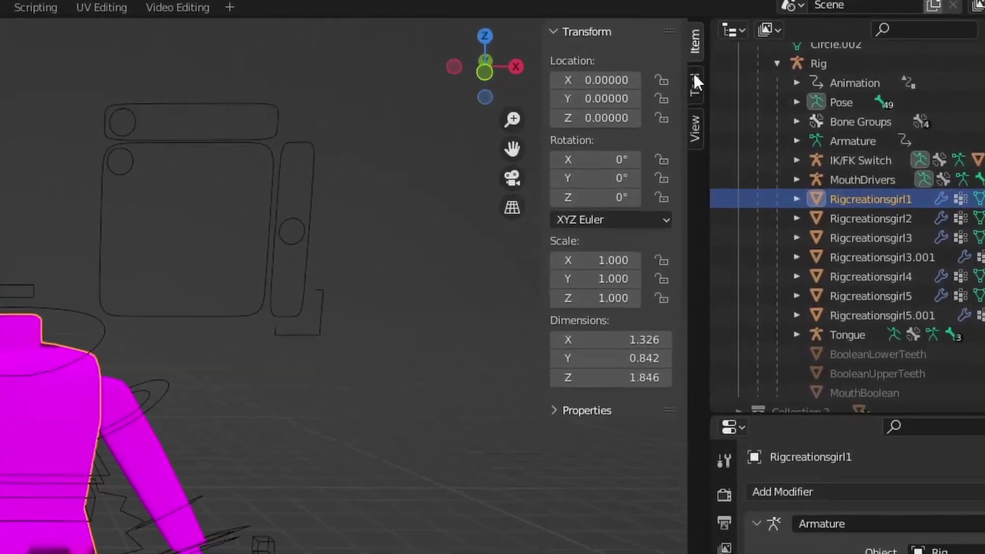
left_click(734, 29)
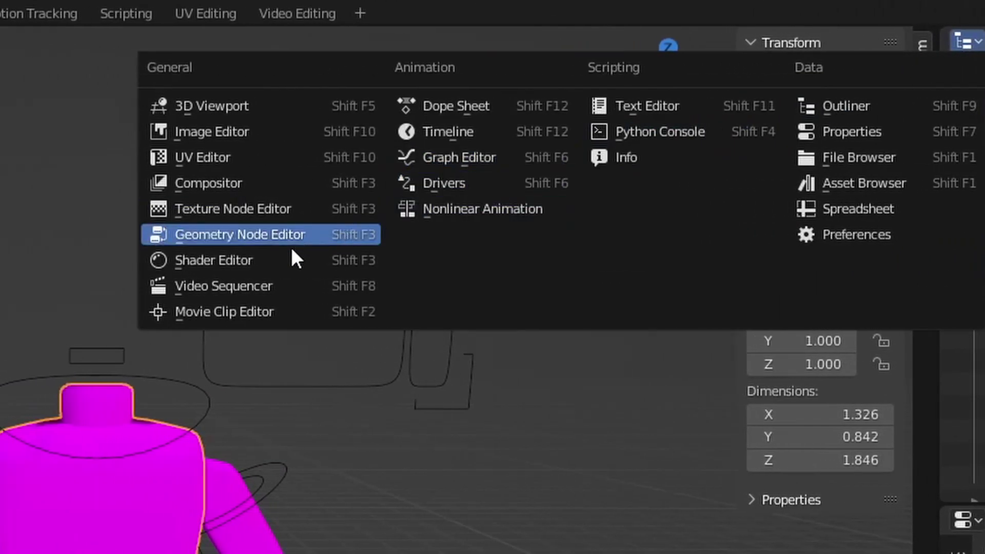
left_click(68, 260)
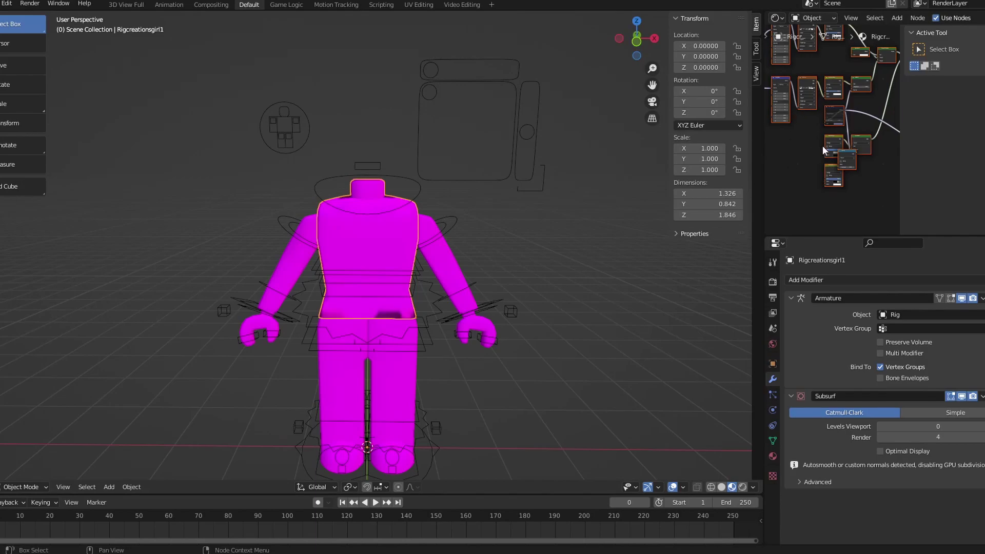
scroll(827, 134, "up", 6)
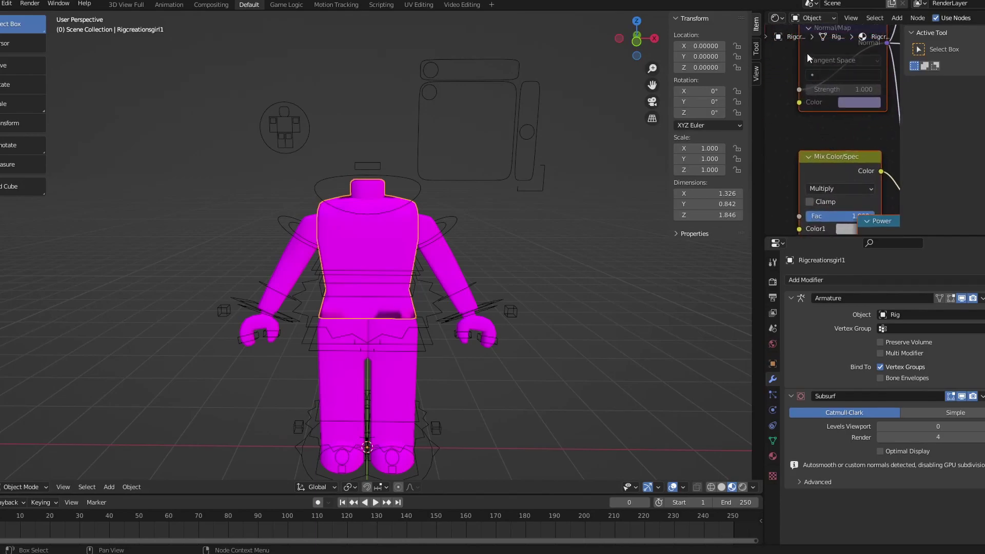
left_click_drag(808, 53, 902, 203)
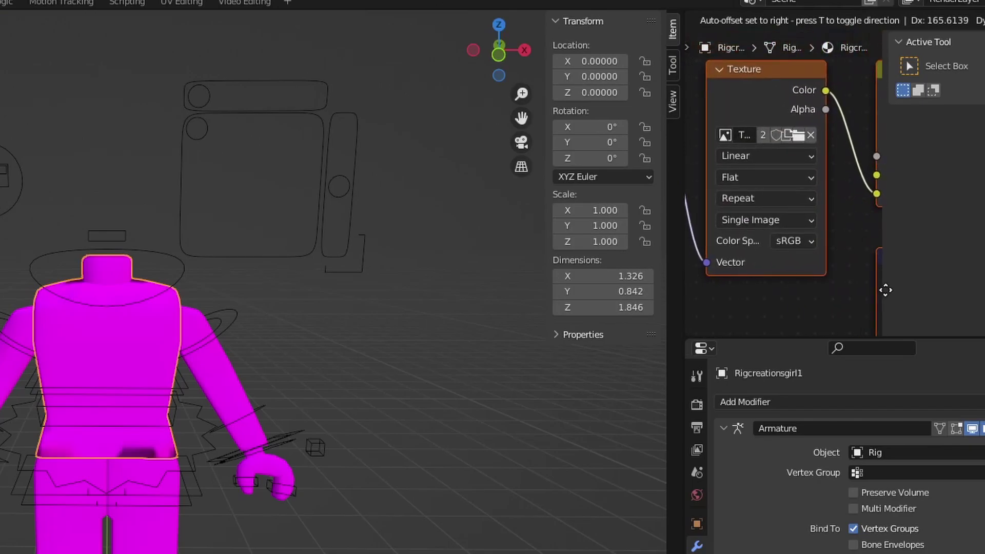
left_click_drag(886, 291, 886, 291)
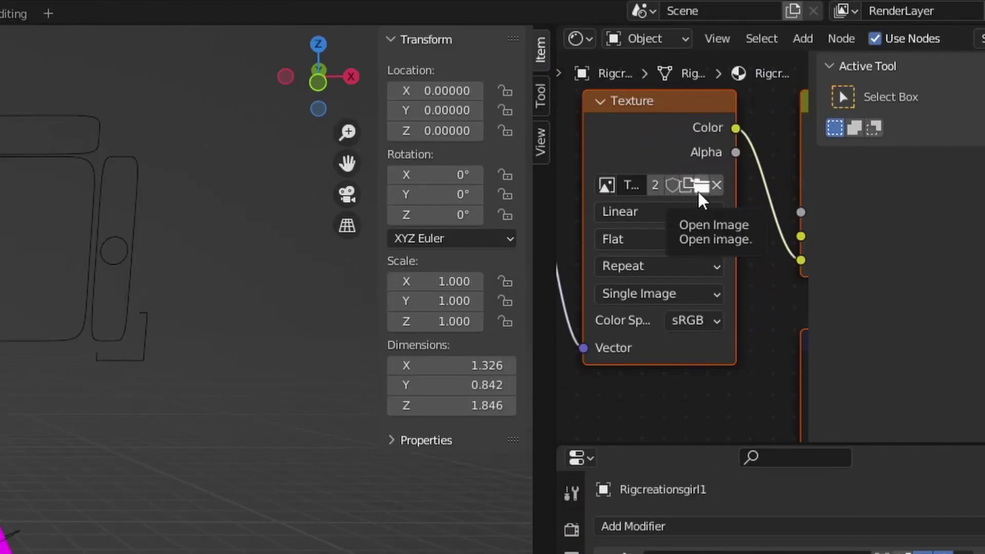
- Load Handle4_diff.png into the torso's Image Texture node
left_click(698, 192)
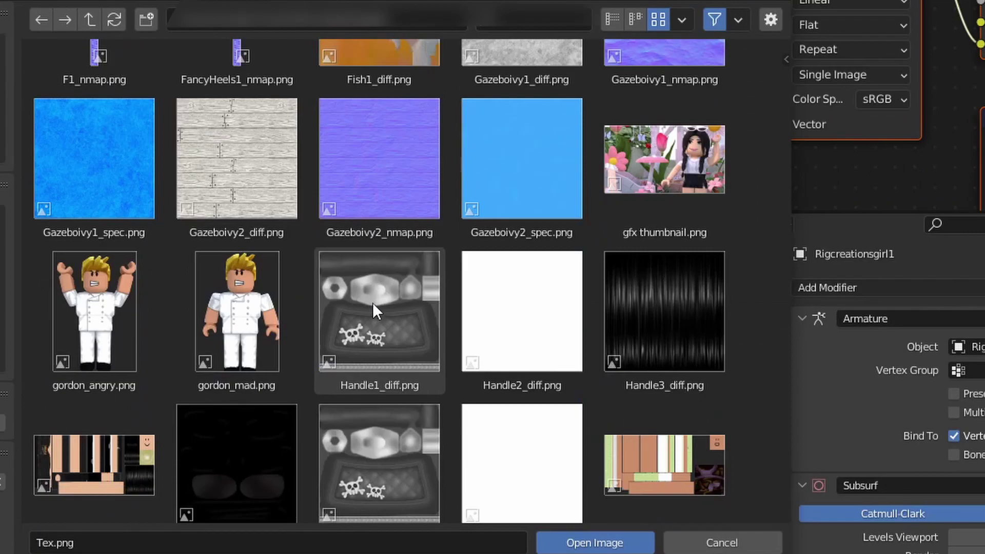
scroll(372, 302, "down", 3)
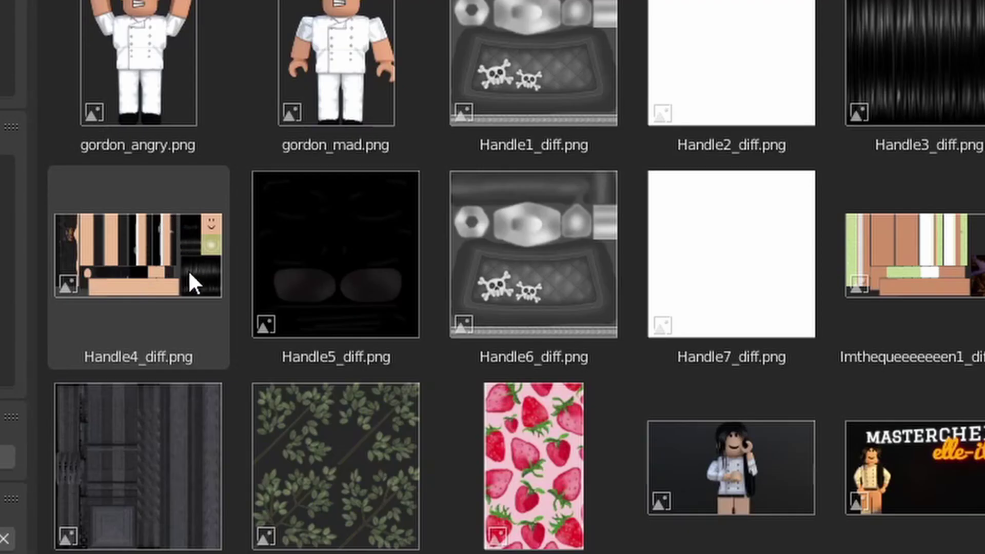
left_click(180, 282)
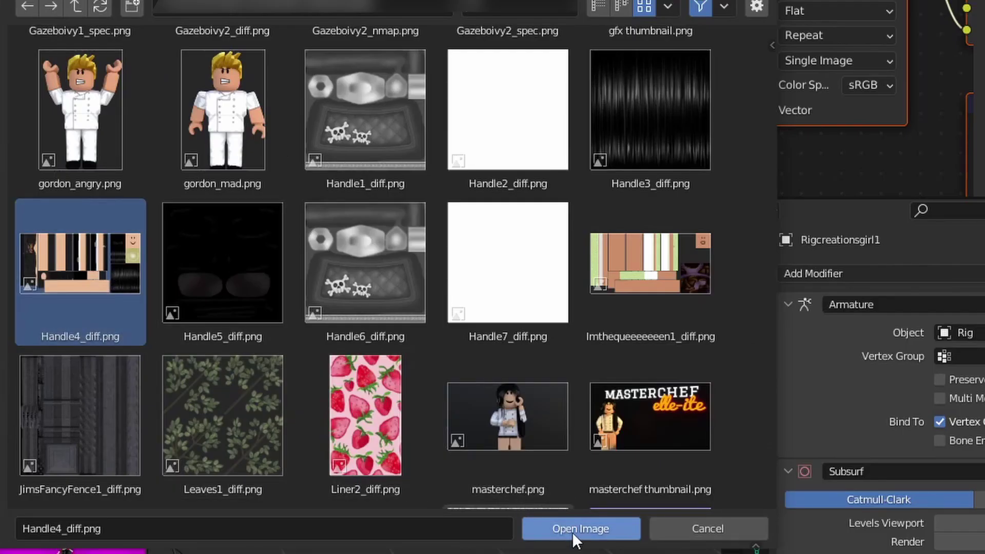
left_click(572, 529)
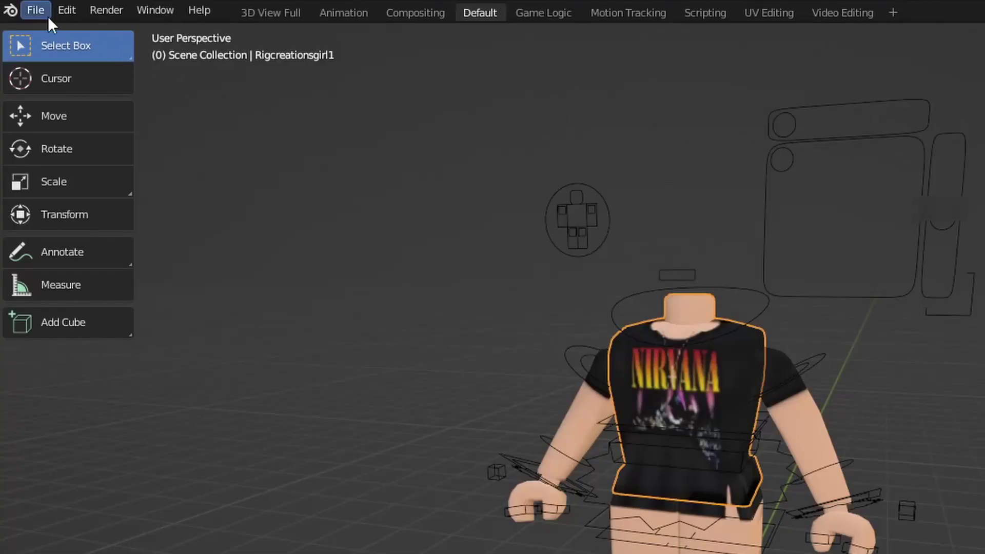
- Start a Wavefront OBJ import, choose anim tutorial.obj and expand the Geometry options
left_click(48, 15)
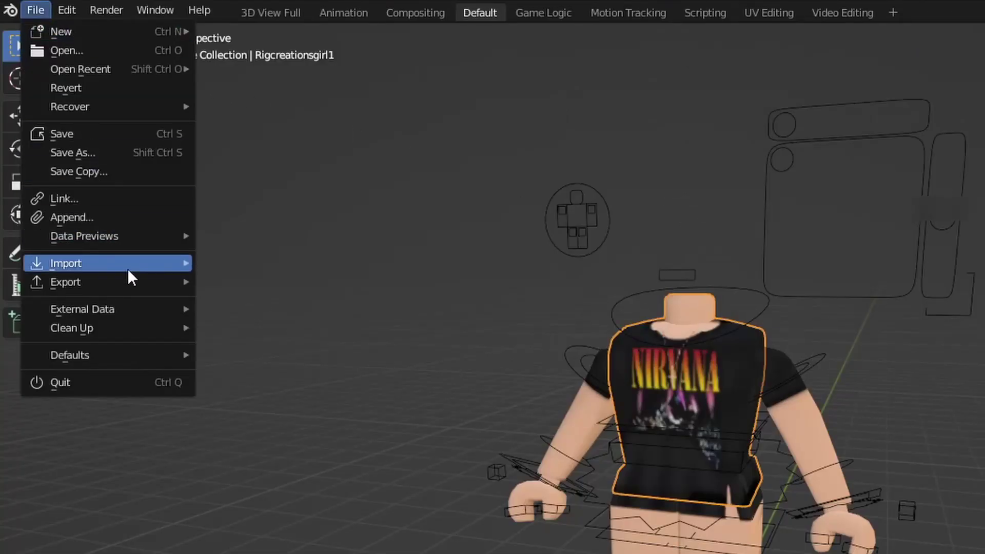
mouse_move(127, 269)
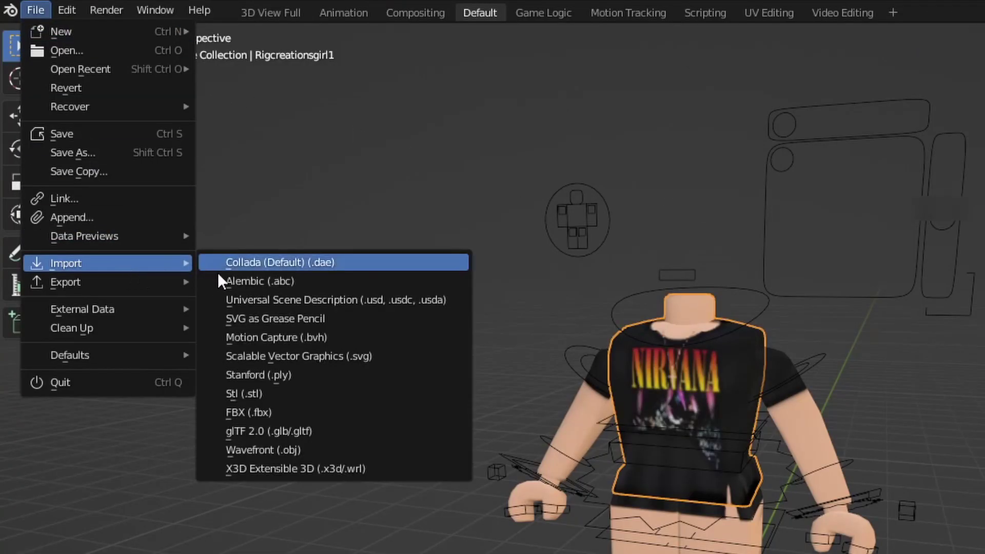
left_click(347, 451)
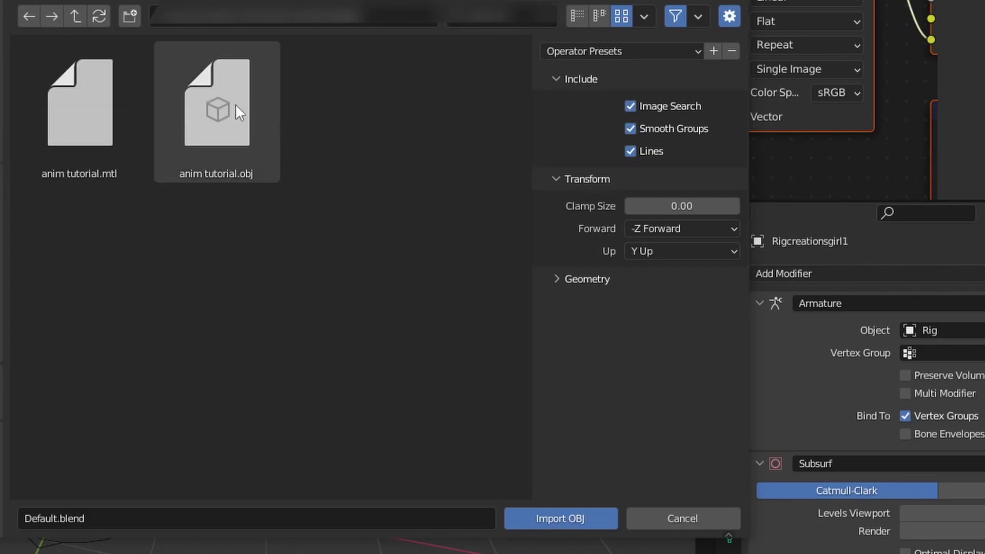
left_click(256, 144)
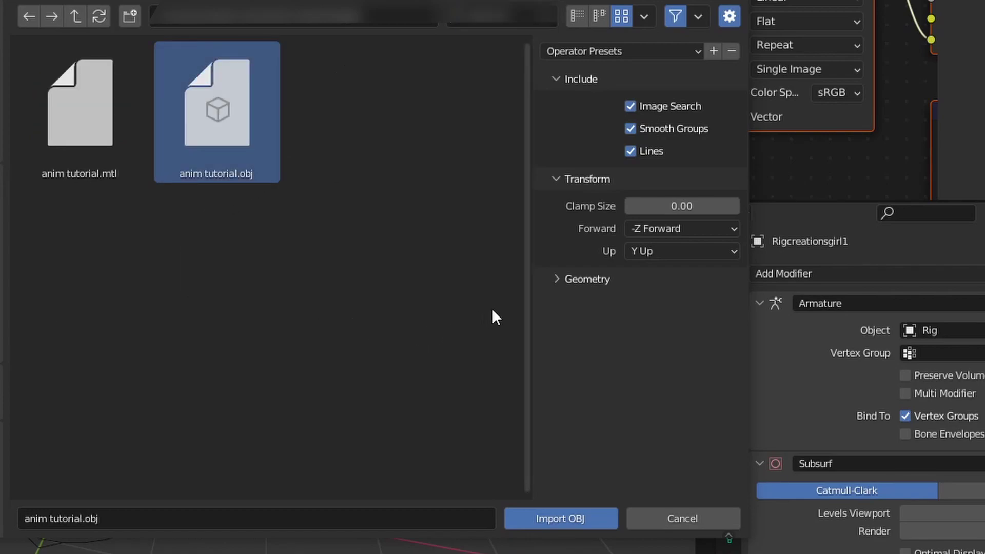
left_click(559, 278)
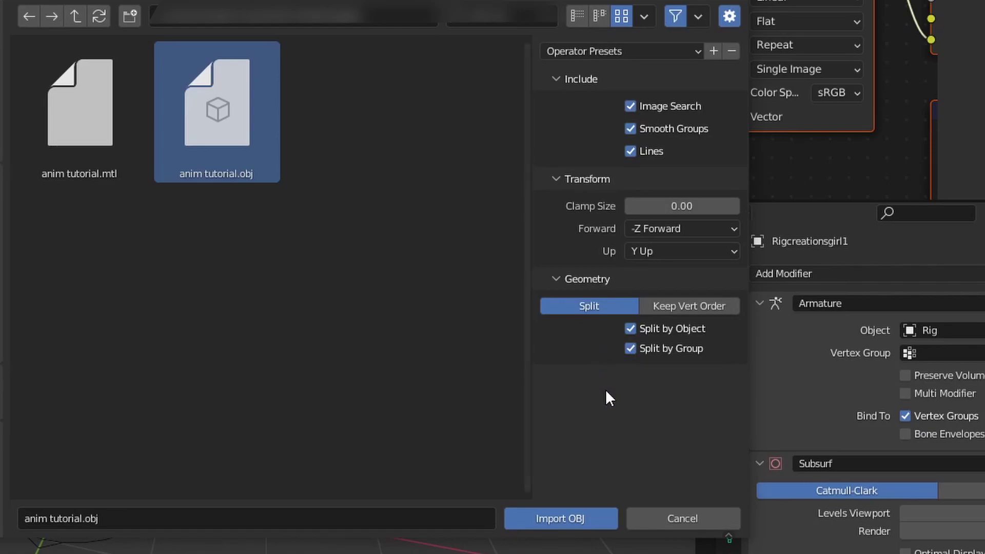
- Import anim tutorial.obj and drag it apart from the woman rig
left_click(583, 518)
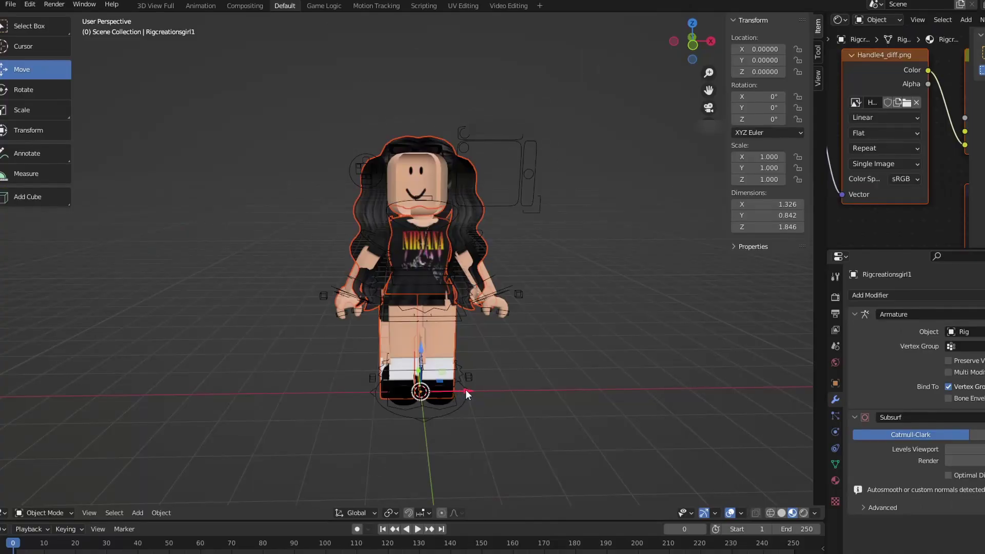
left_click_drag(385, 386, 267, 385)
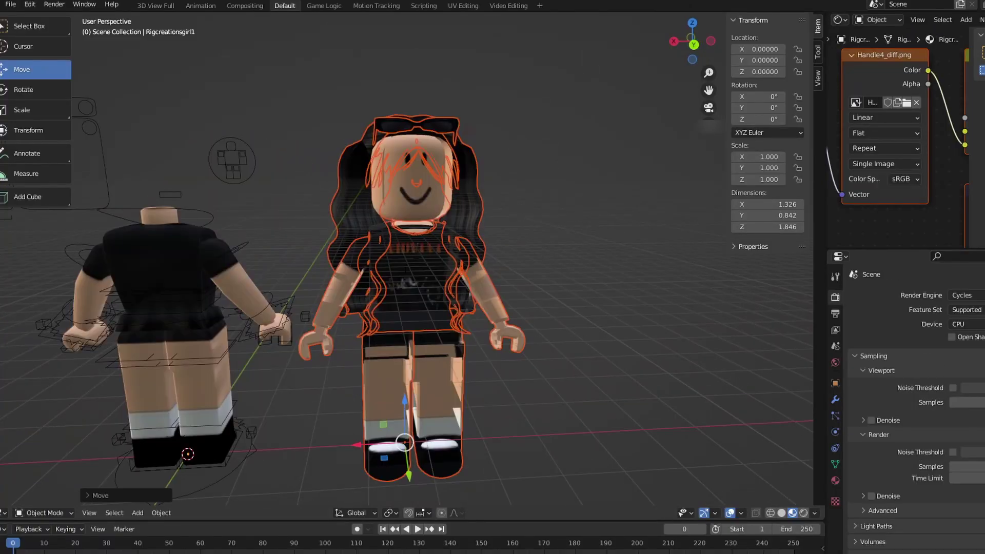
scroll(406, 267, "down", 1)
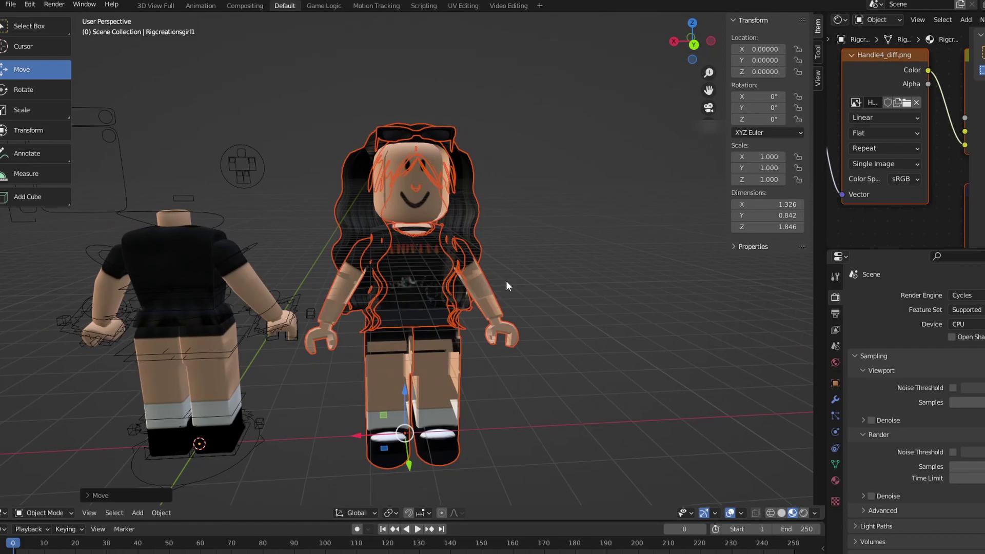
- Delete the imported avatar's arms, torso and legs
left_click(501, 347)
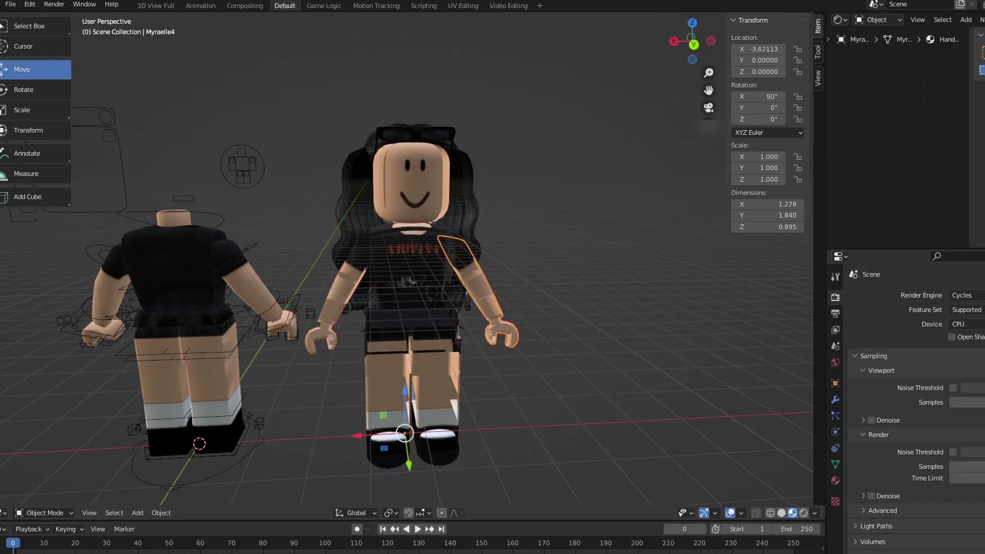
scroll(405, 264, "up", 5)
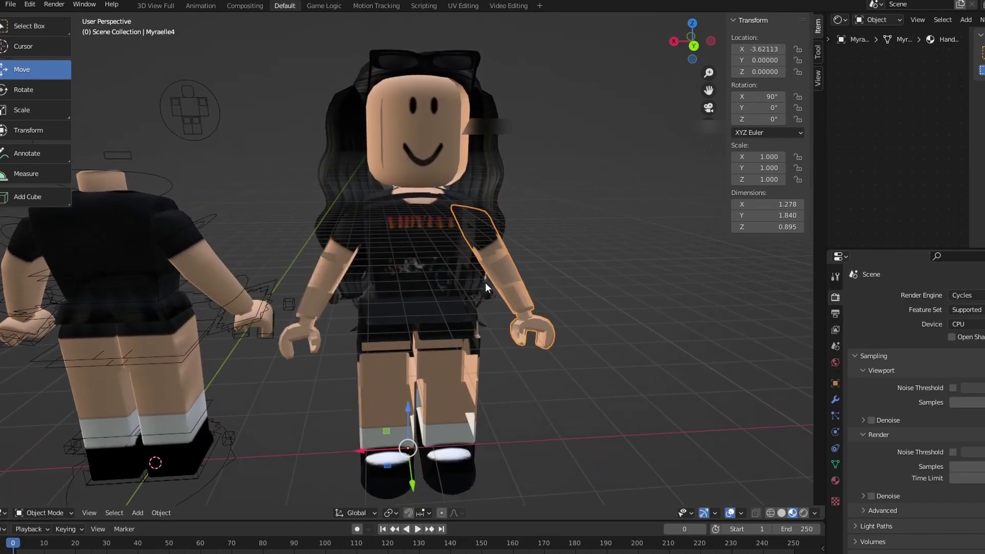
key("Delete")
left_click(434, 302)
key("Delete")
left_click(377, 383)
key("Delete")
left_click(446, 403)
key("Delete")
left_click(316, 311)
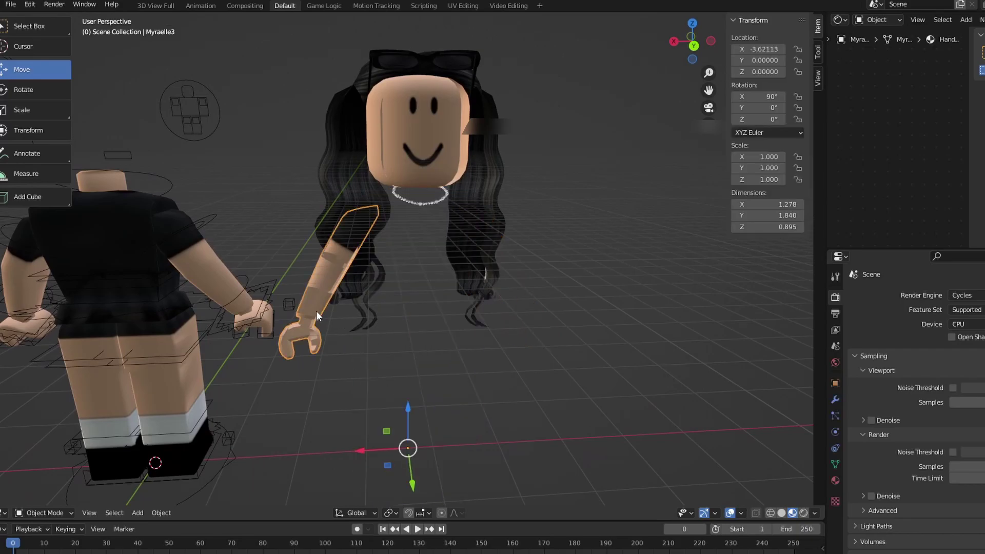
- Turn the view so the face points forward and select the hair and accessories
middle_click_drag(406, 259, 577, 274)
middle_click_drag(462, 267, 415, 263)
key("s")
left_click(459, 191)
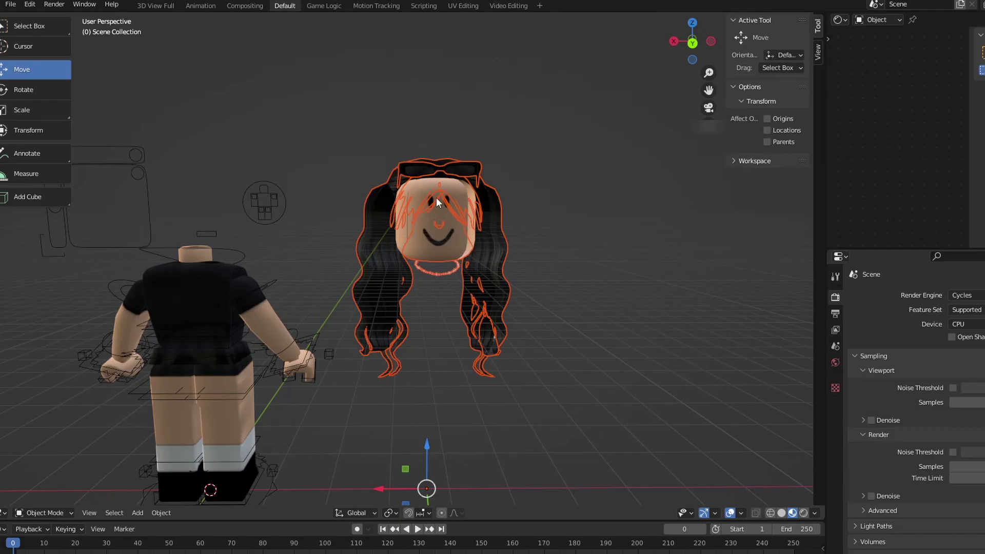
- Box-select the head and hair pieces and join them into one object
left_click(443, 227)
left_click(547, 264)
left_click_drag(354, 123, 542, 374)
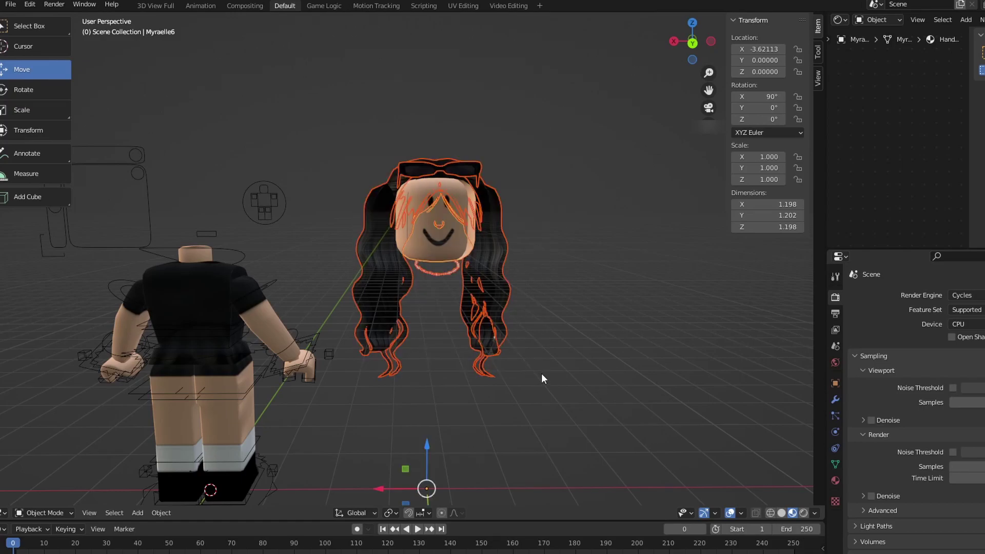
right_click(433, 231)
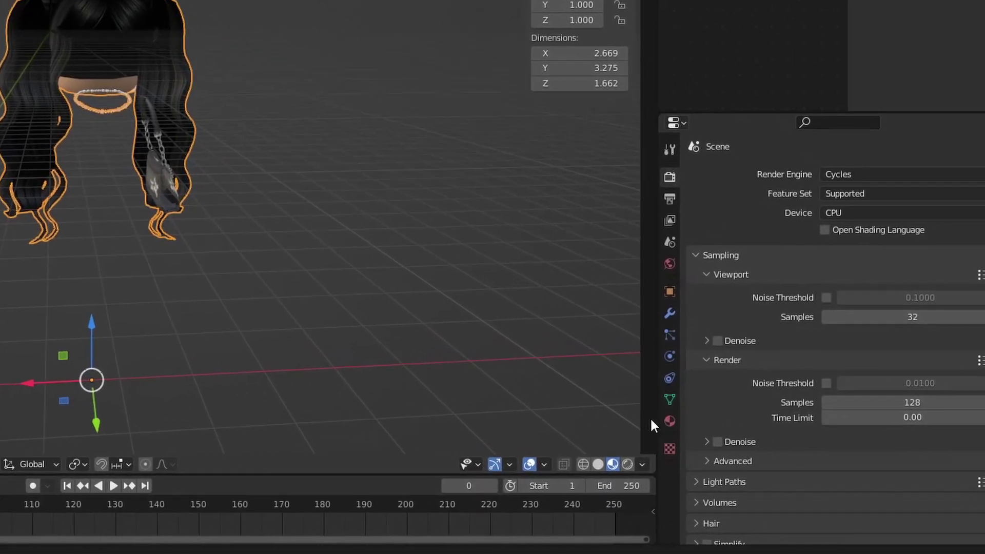
- Set the Handle4Mtl material's blend mode to Alpha Clip
left_click(604, 401)
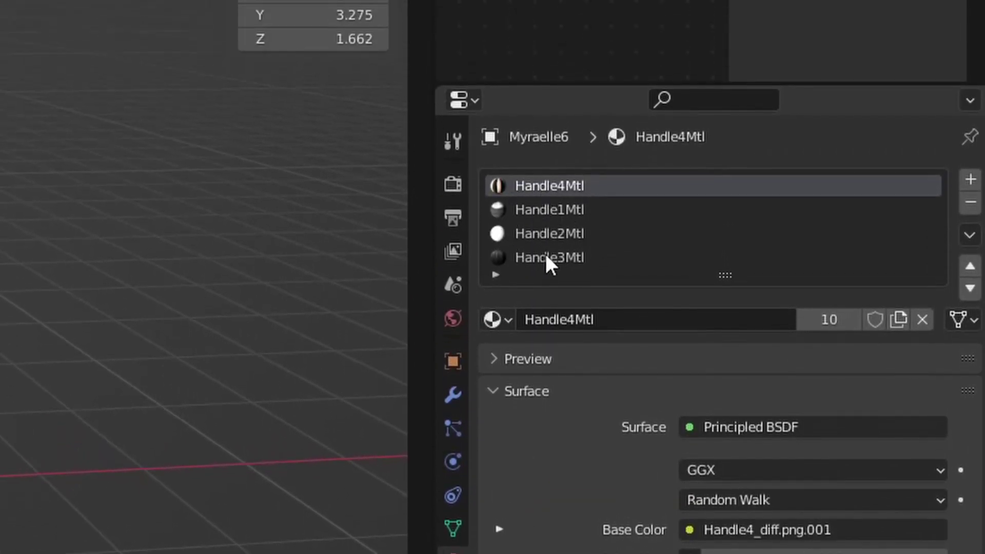
scroll(575, 479, "down", 20)
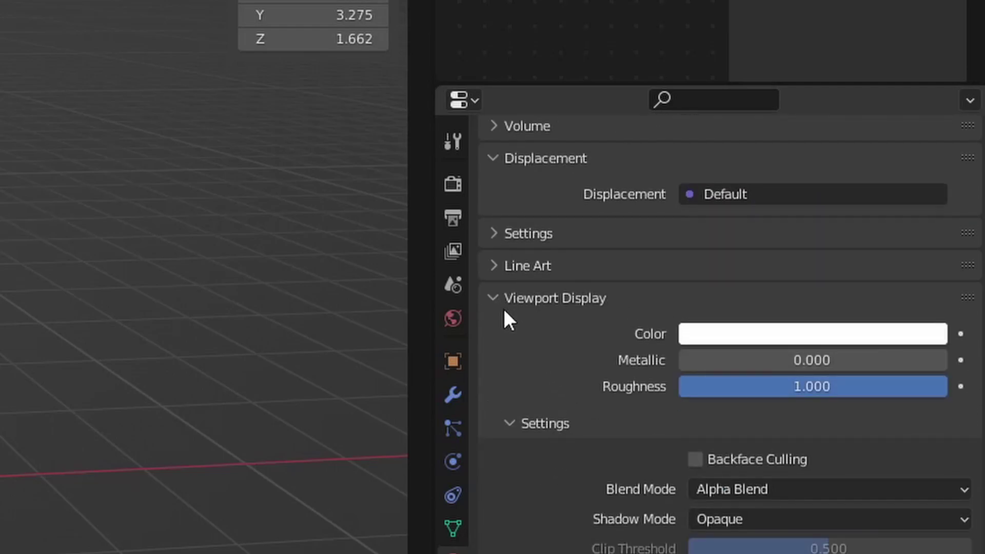
left_click(710, 490)
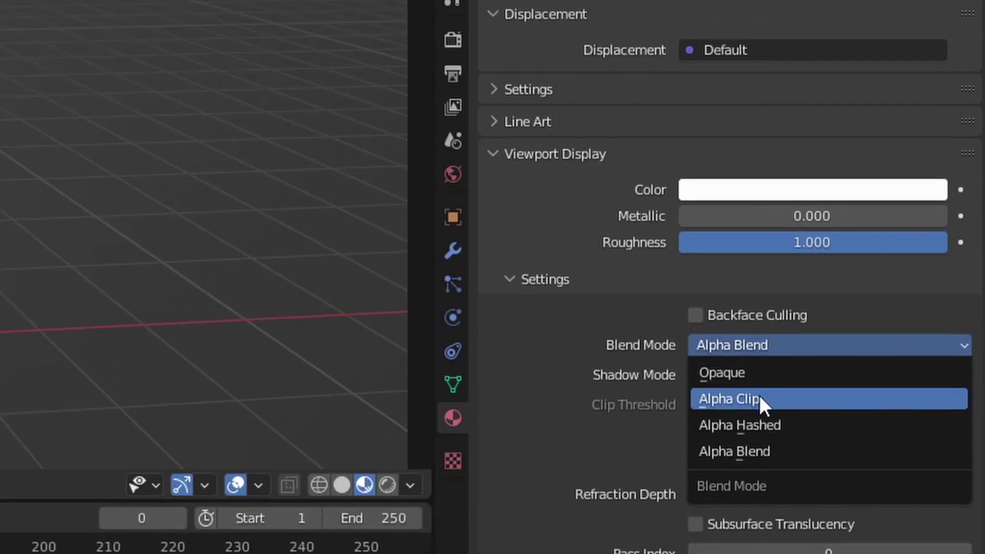
left_click(758, 398)
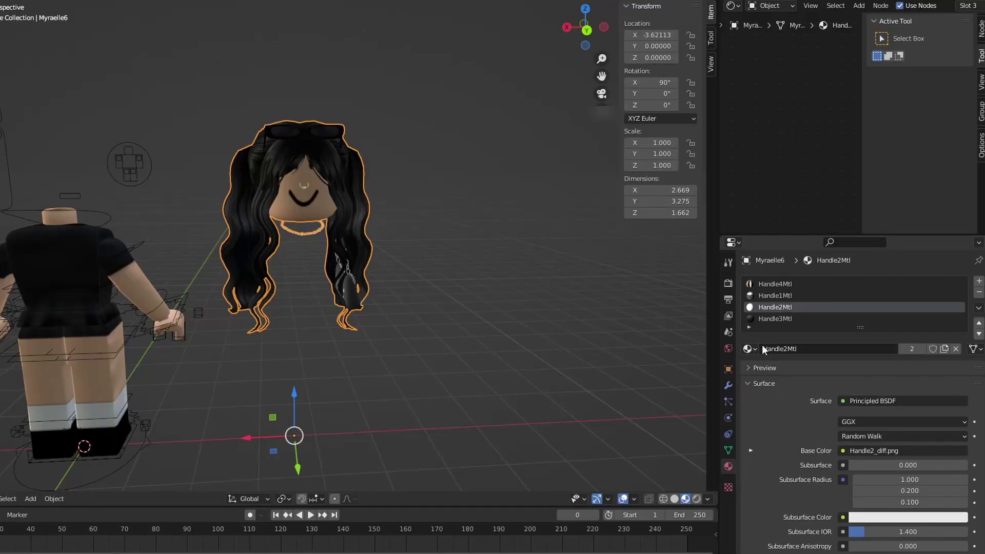
scroll(783, 418, "down", 20)
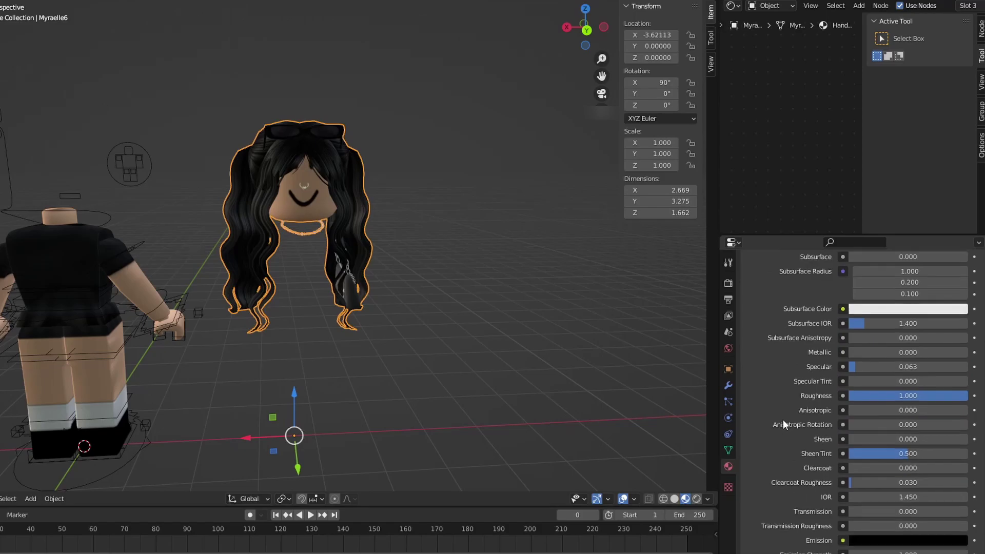
left_click(851, 432)
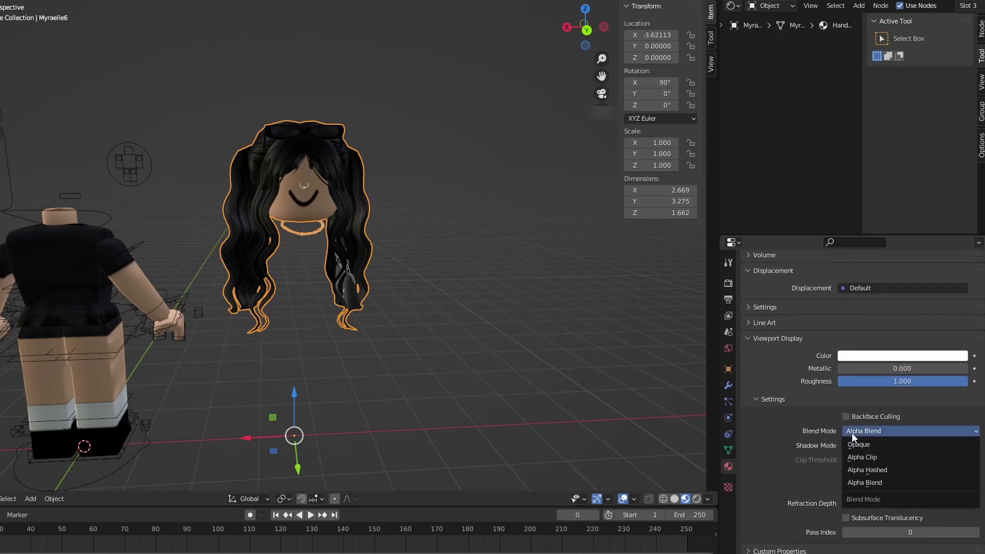
- Set Handle2Mtl to Alpha Clip, then rotate the head and hair 180° on Z
left_click(869, 457)
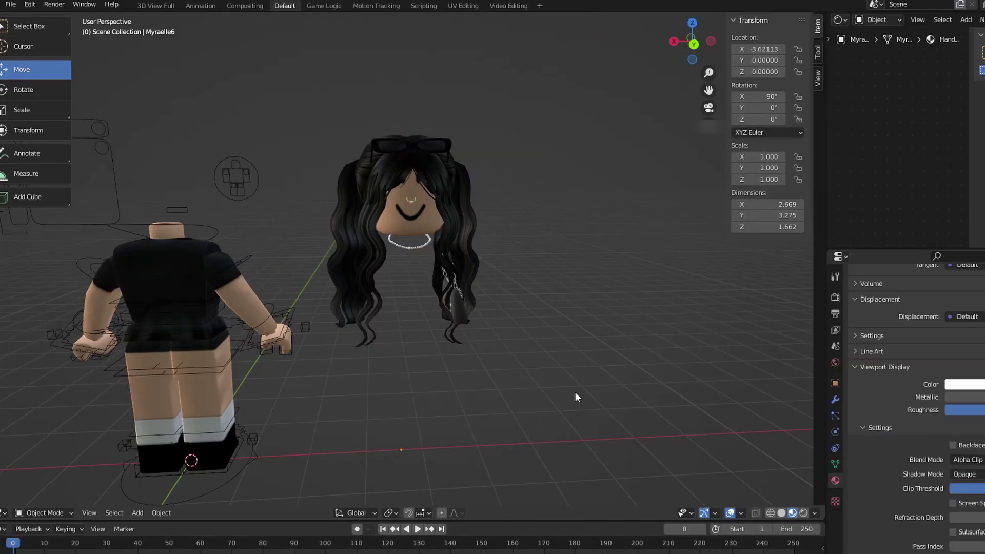
middle_click_drag(576, 393, 606, 383)
middle_click_drag(493, 267, 405, 263)
left_click(433, 226)
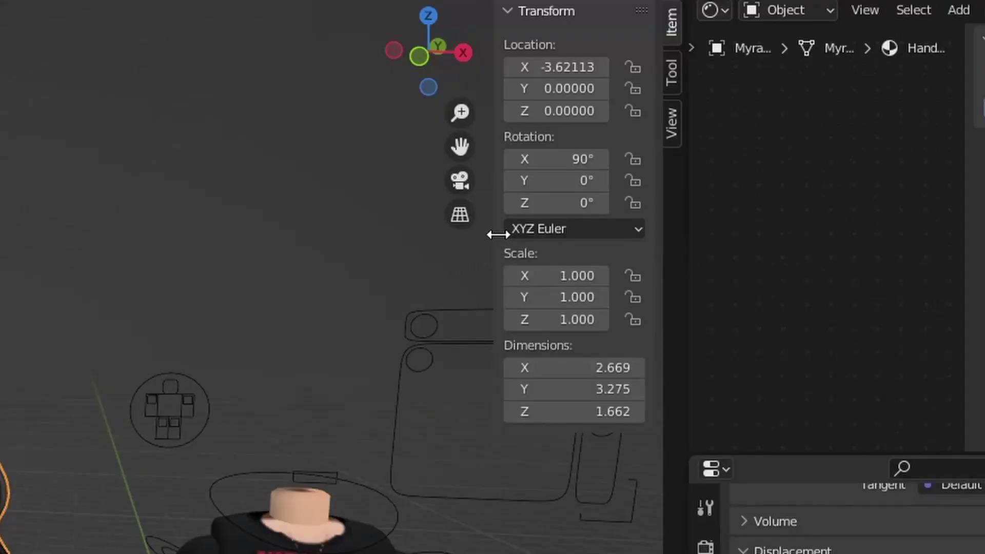
left_click(567, 203)
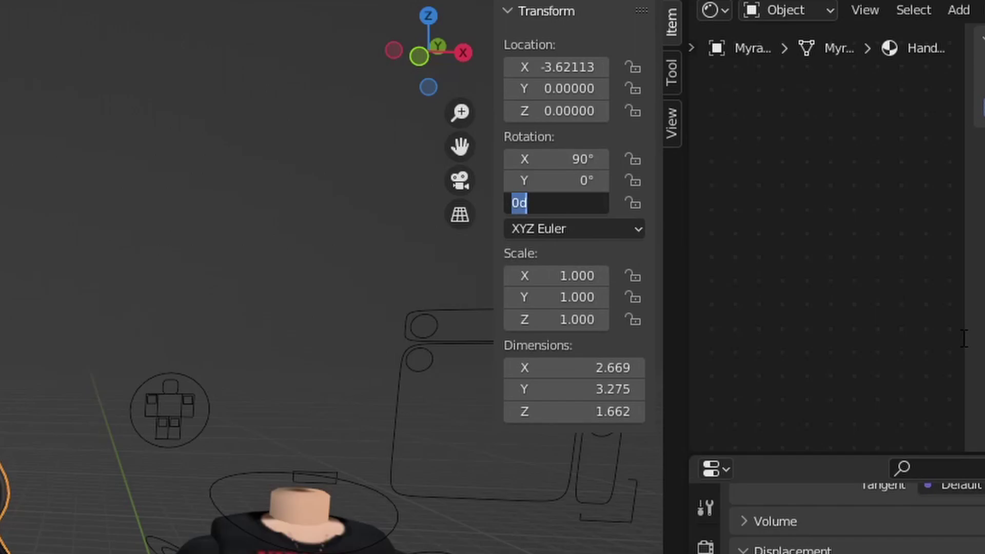
type("180")
key("Return")
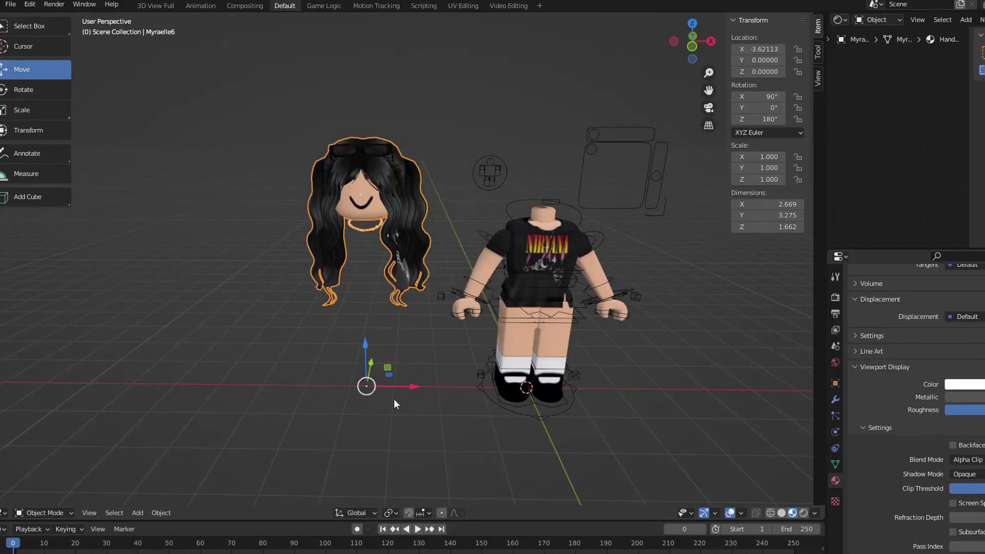
- Set the head's origin to geometry and move it onto the body's neck
right_click(373, 189)
mouse_move(381, 232)
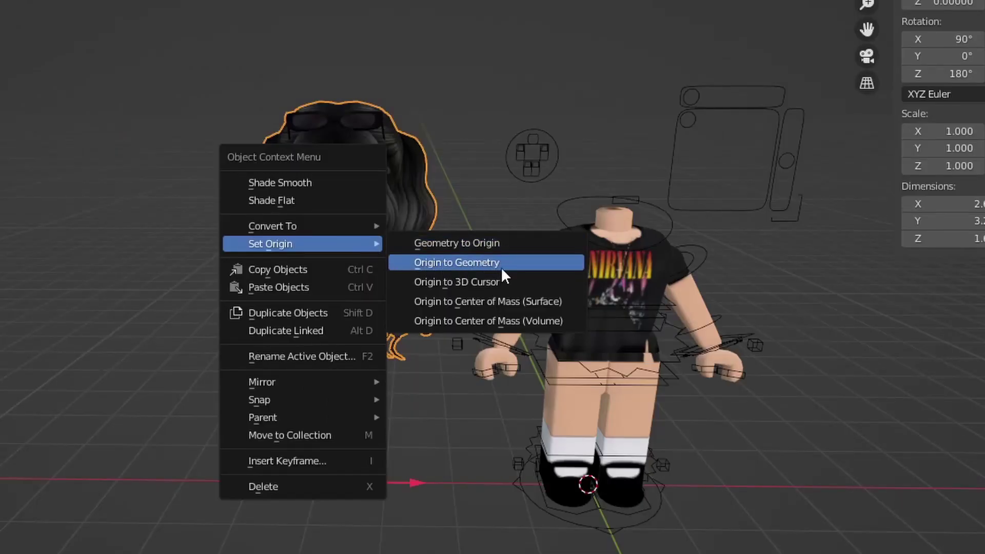
left_click(507, 264)
key("g")
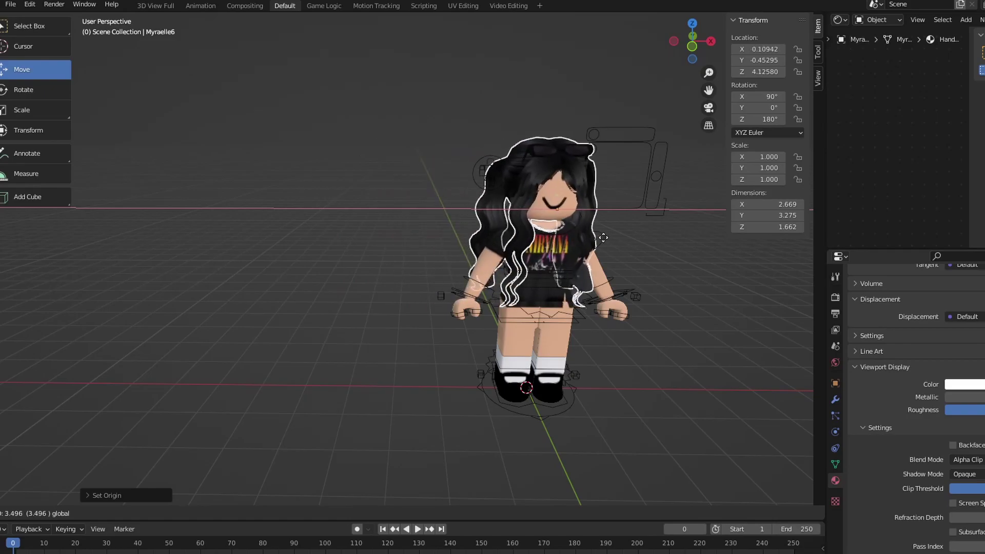
left_click(603, 242)
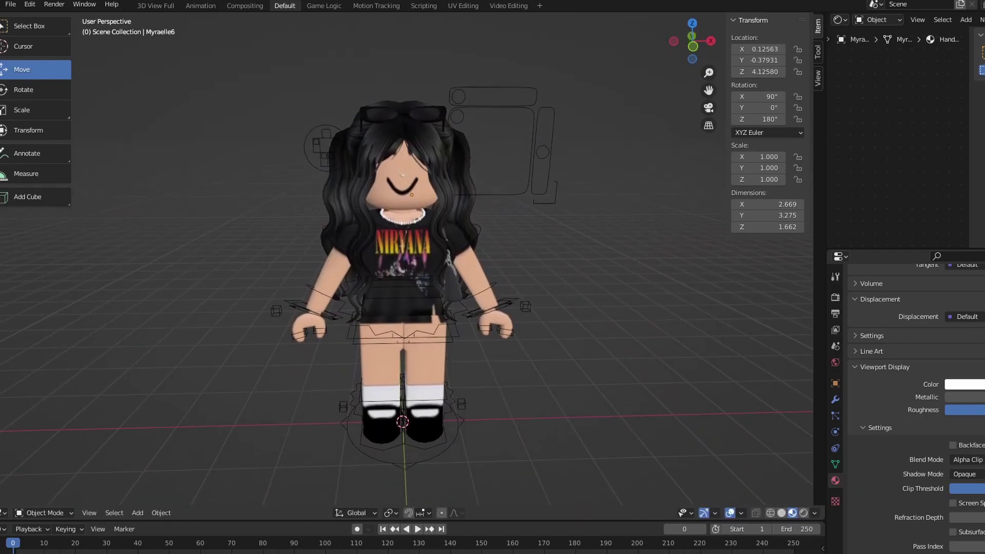
scroll(434, 277, "down", 1)
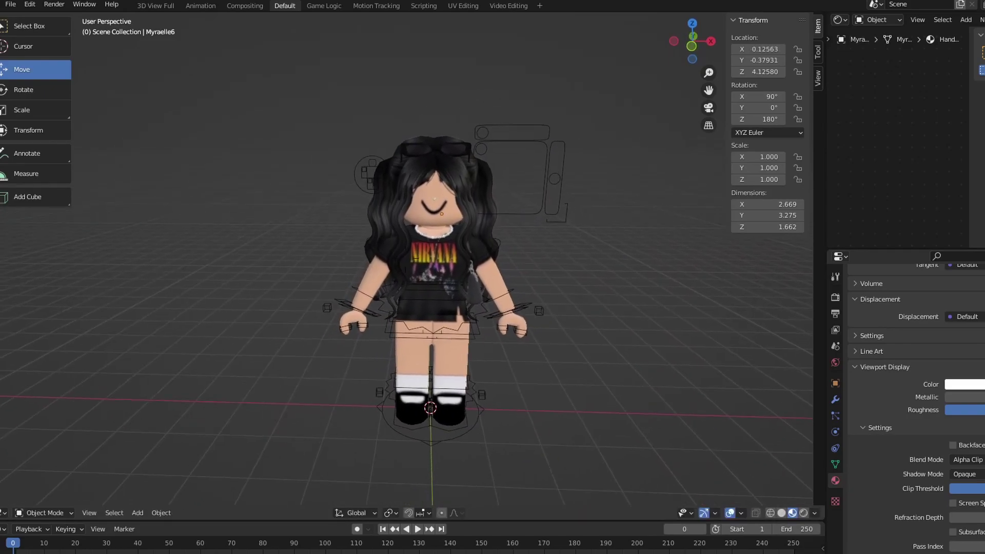
scroll(417, 270, "down", 1)
middle_click_drag(417, 270, 405, 264)
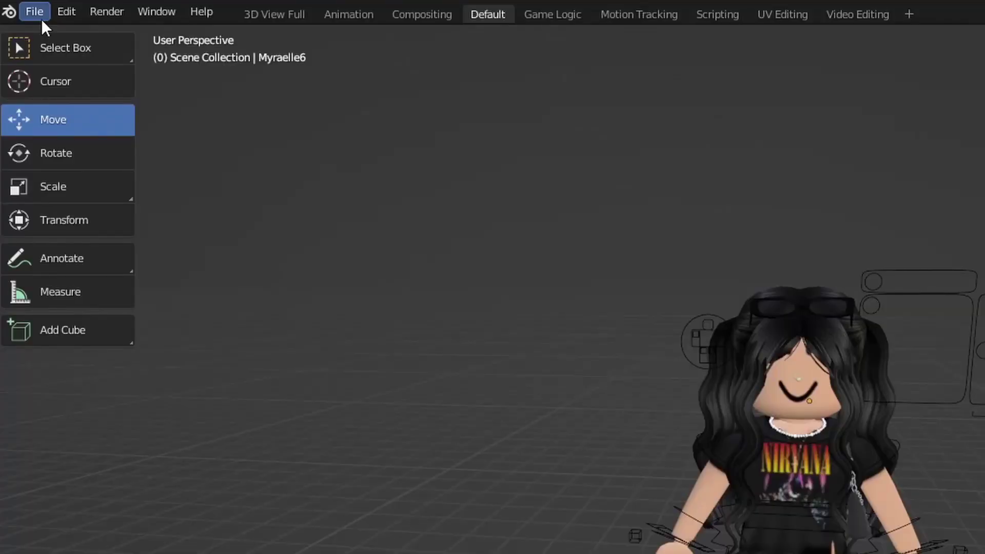
left_click(14, 7)
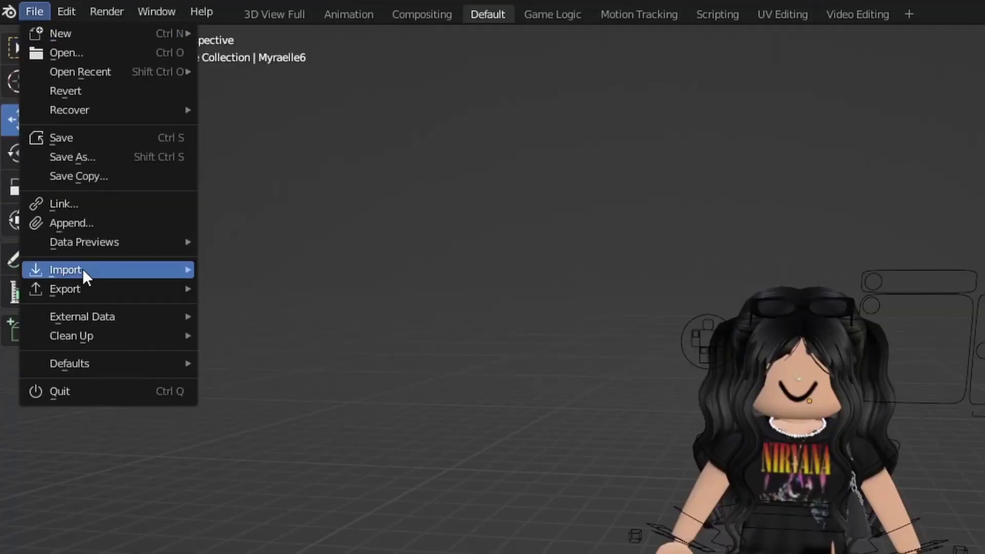
mouse_move(82, 270)
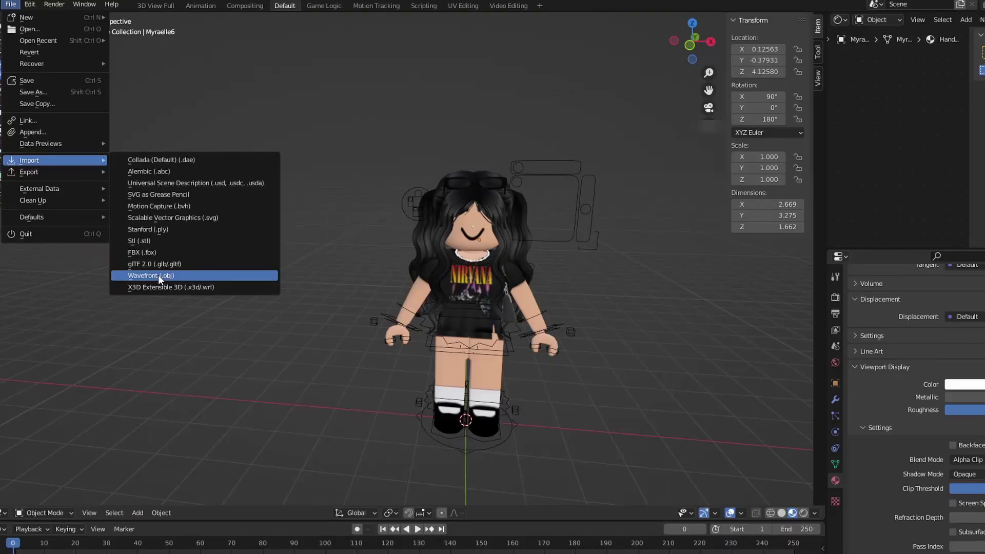
left_click(158, 275)
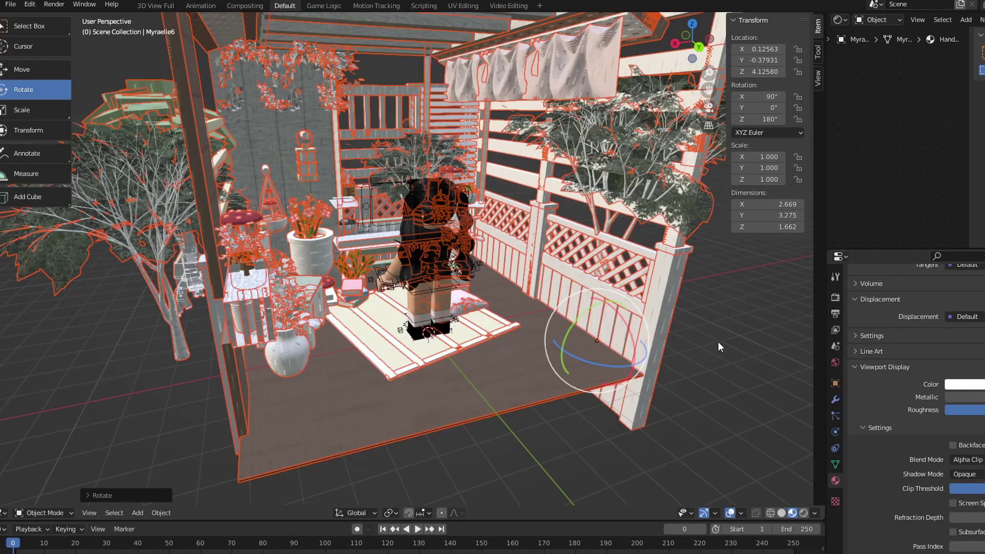
left_click(719, 341)
scroll(718, 341, "down", 1)
middle_click_drag(457, 316, 459, 306)
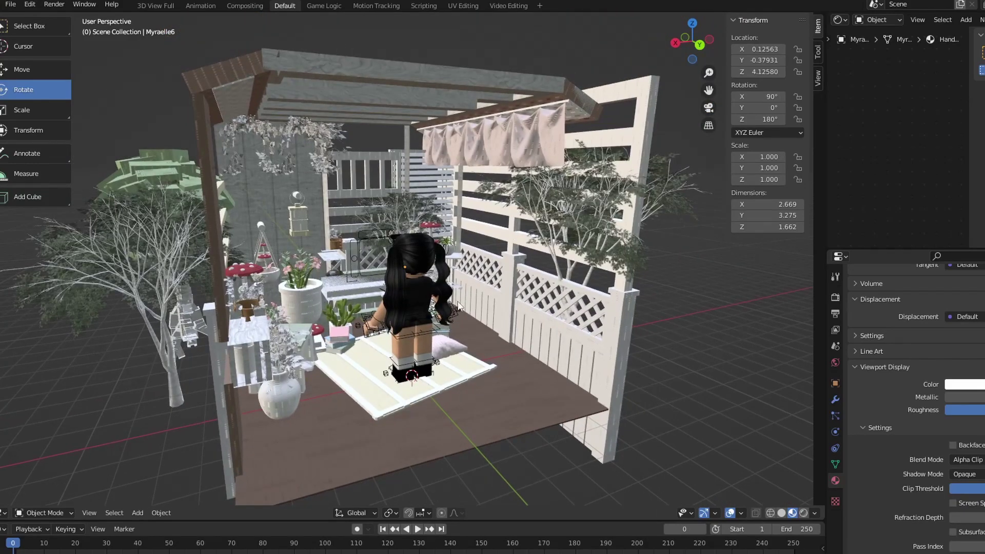
left_click(591, 367)
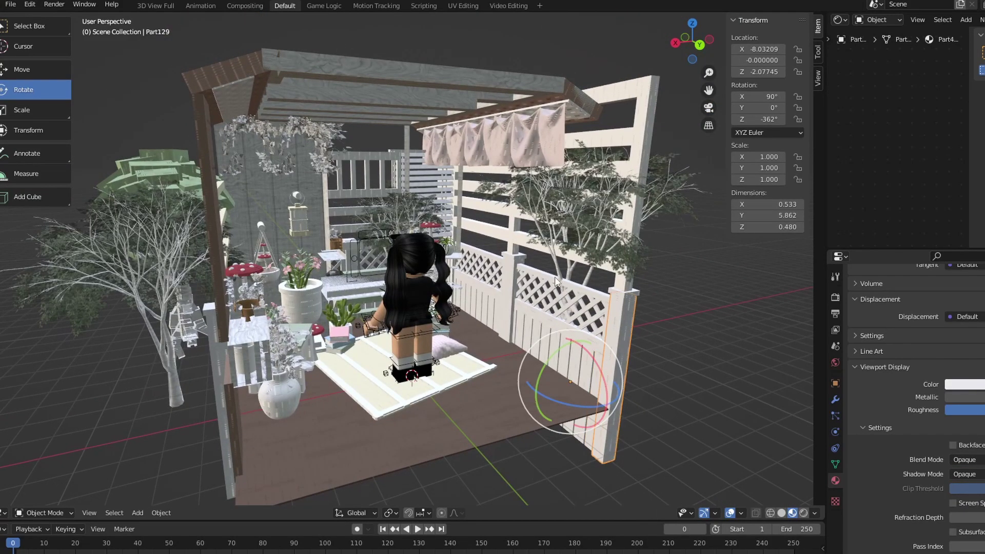
left_click(509, 247)
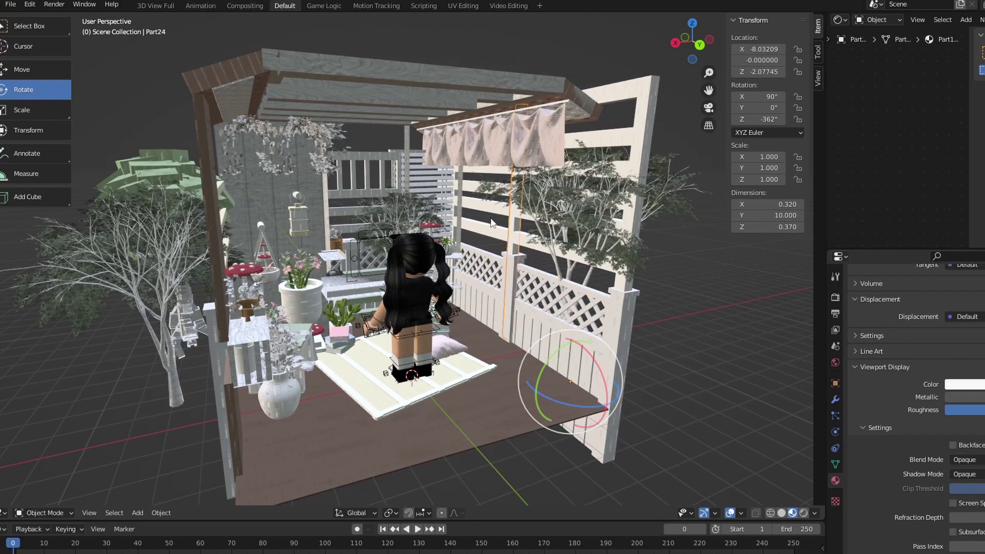
left_click(402, 171)
left_click(279, 181)
middle_click_drag(288, 226, 349, 257)
scroll(308, 241, "up", 5)
scroll(410, 258, "down", 5)
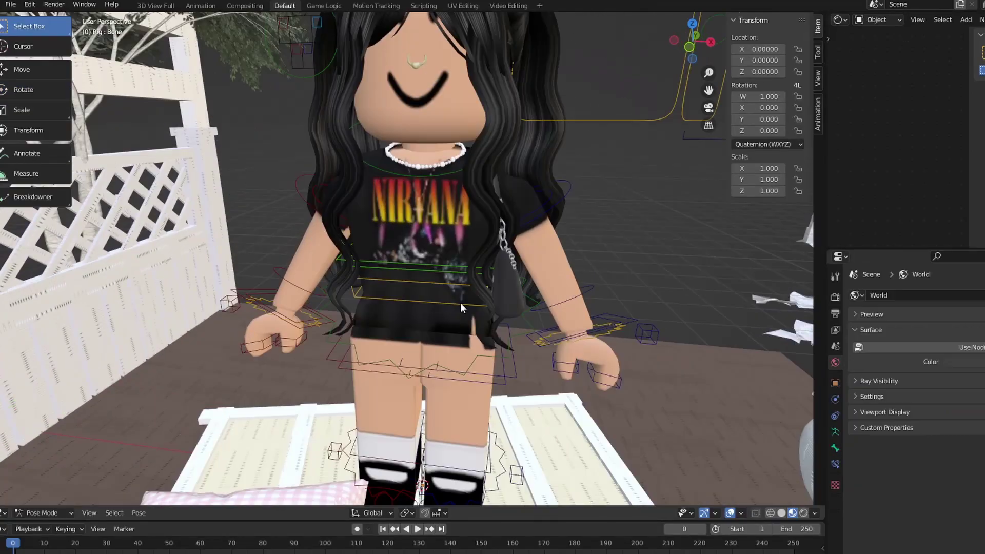
- Check the rig's bones in Pose Mode, then return to Object Mode with the character selected
left_click(461, 304)
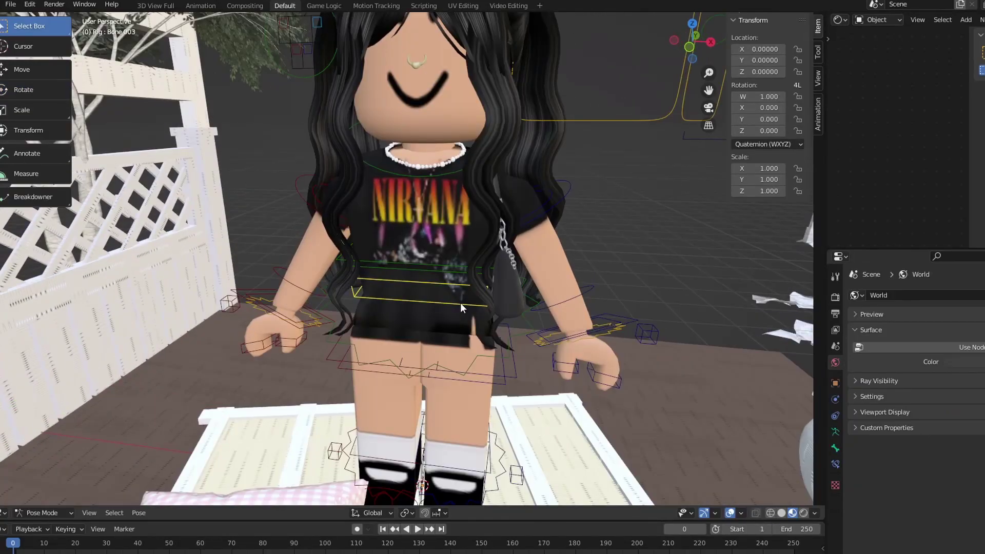
left_click(445, 264)
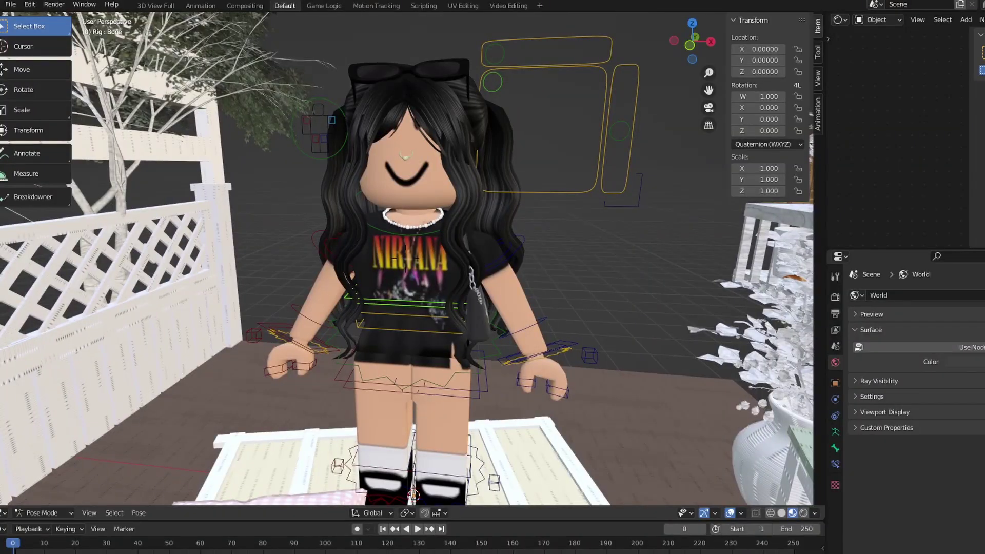
left_click(427, 101)
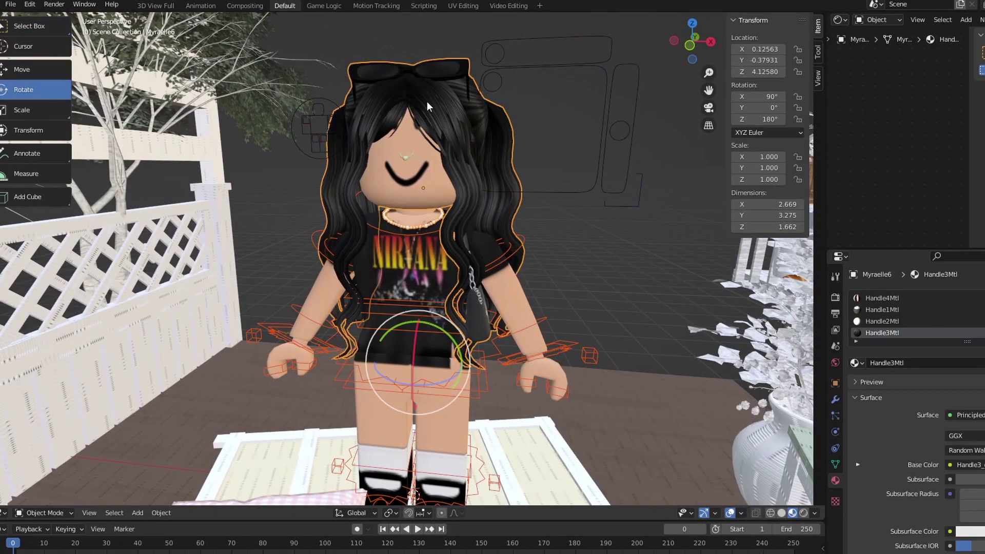
- Swing the view across the porch and fly toward the croissant on the shelf
left_click_drag(405, 382, 413, 314)
middle_click_drag(414, 314, 308, 303)
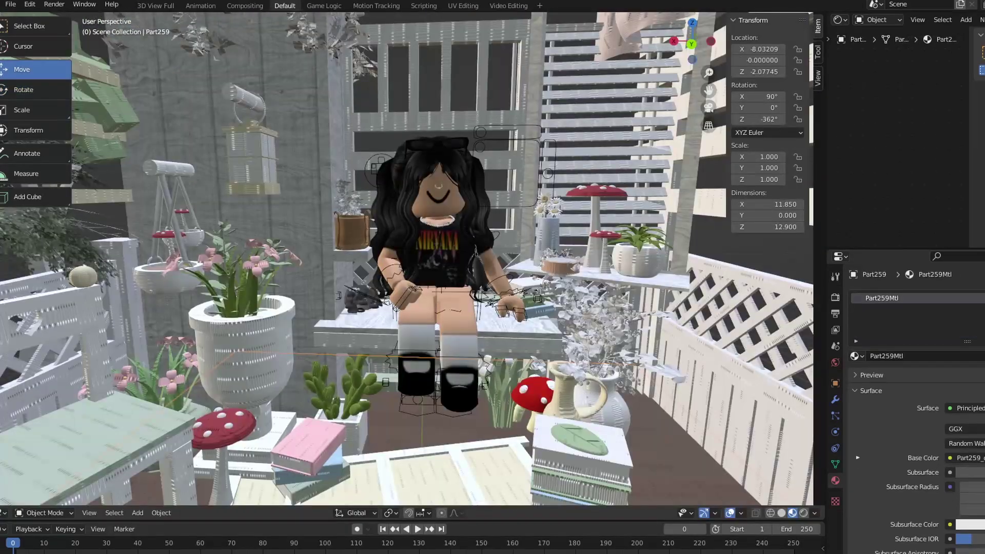
scroll(429, 290, "down", 2)
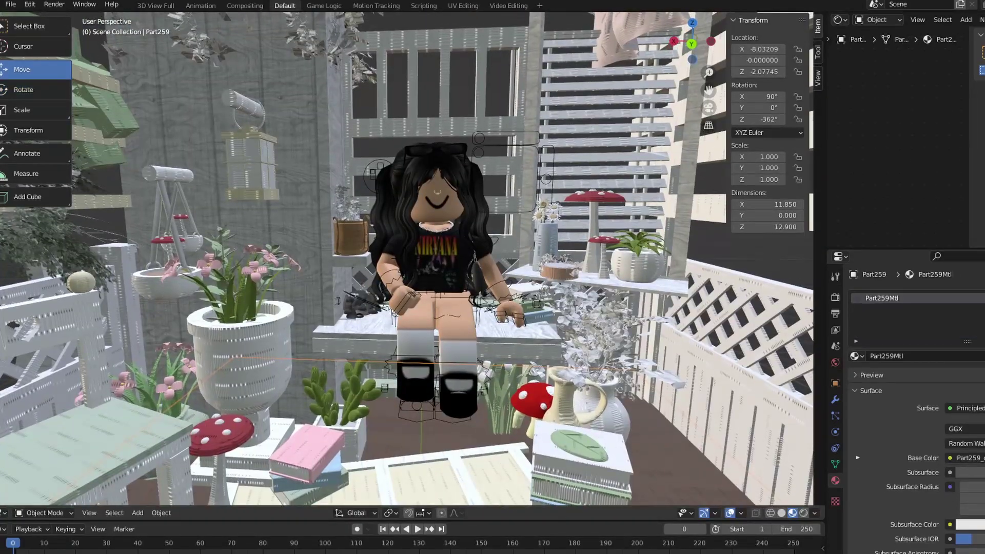
middle_click_drag(428, 290, 407, 259)
key("w")
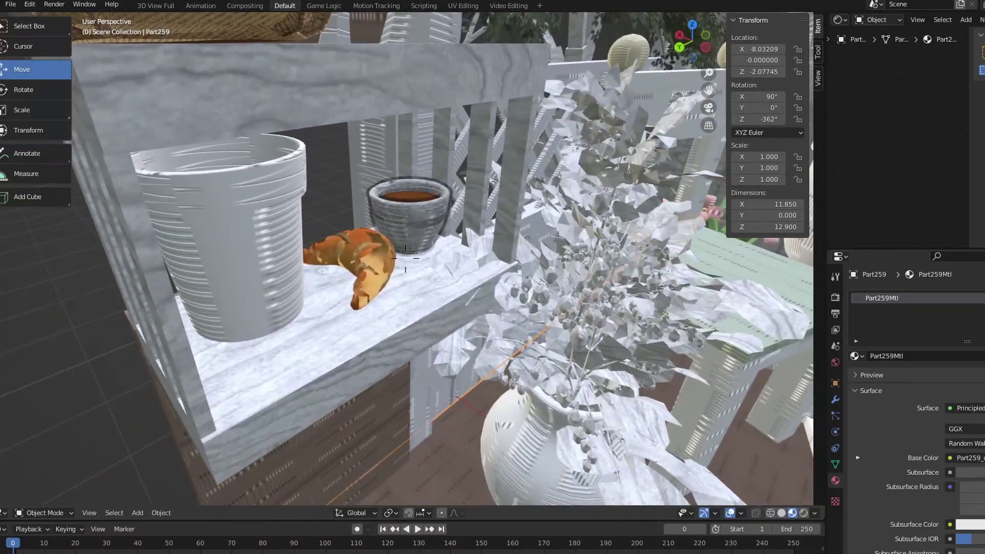
- Move the croissant from the shelf into the seated avatar's hand
left_click(378, 246)
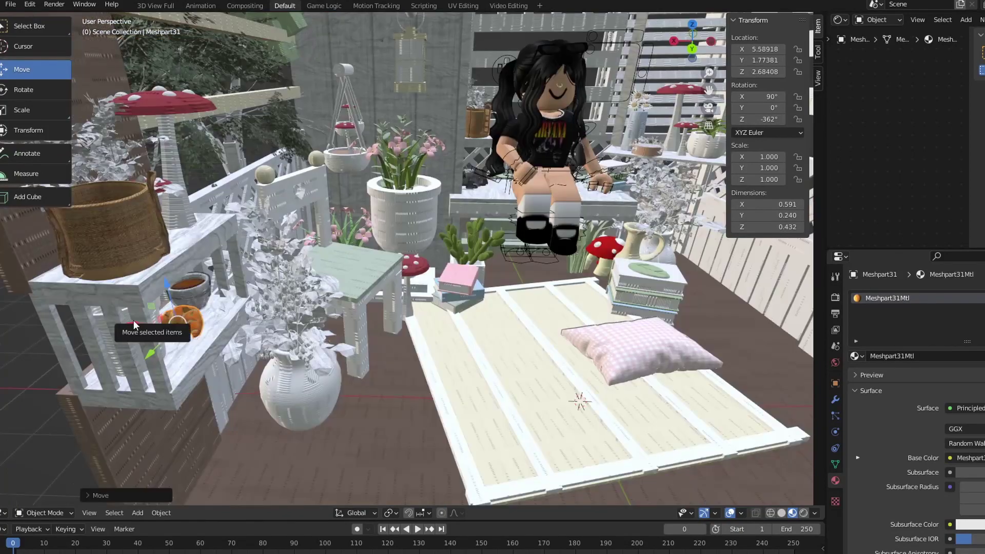
key("g")
left_click(664, 388)
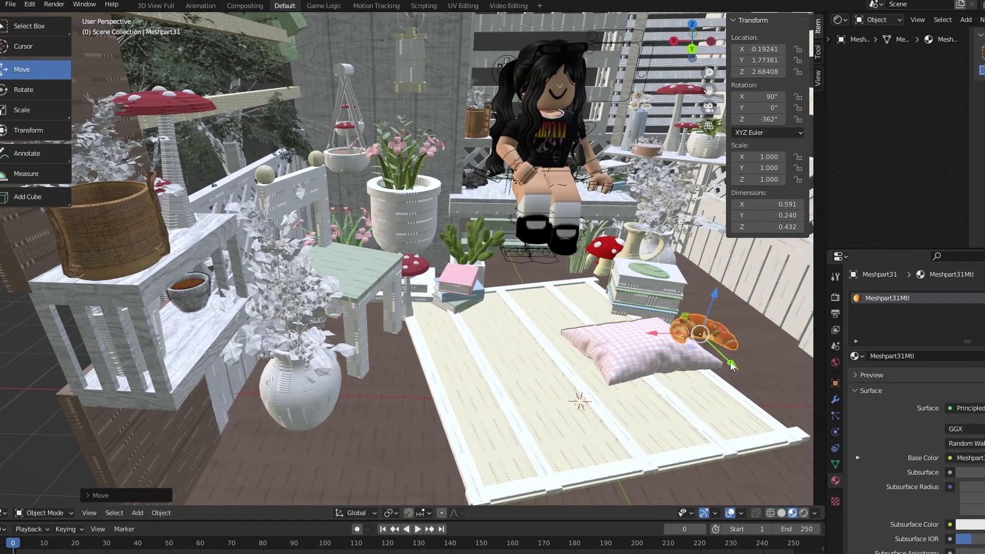
left_click_drag(732, 366, 636, 267)
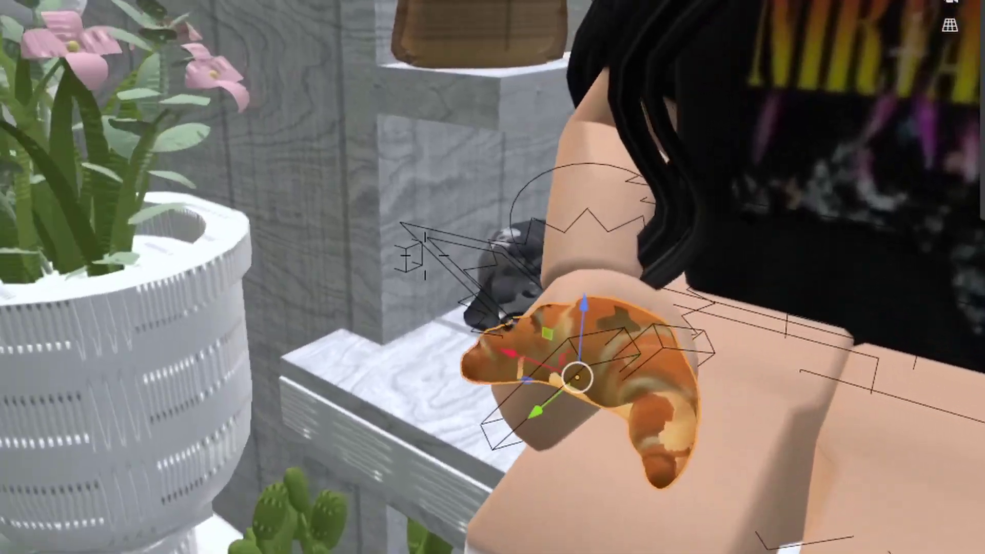
key("d")
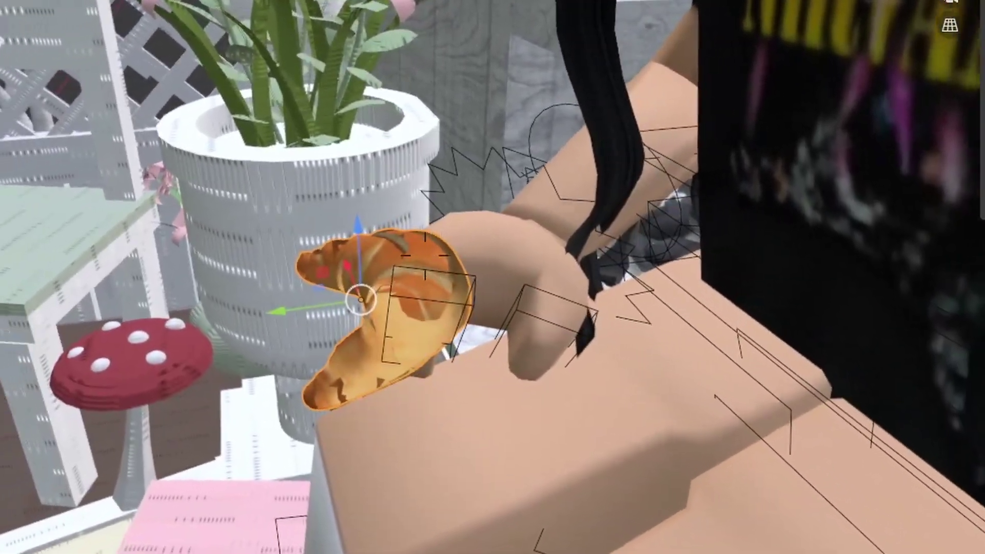
key("w")
- Switch the croissant material's blend mode to Alpha Clip
left_click(549, 405)
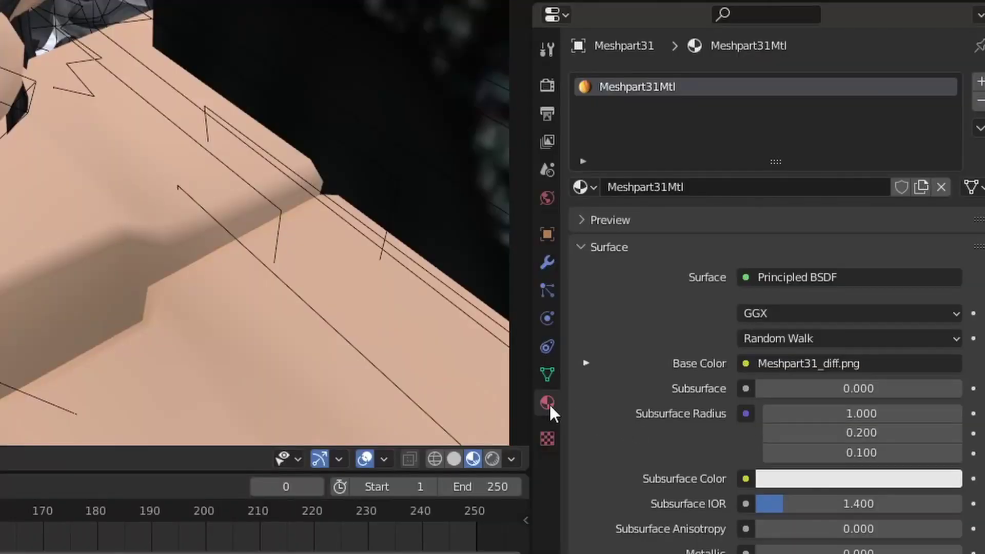
scroll(662, 393, "down", 20)
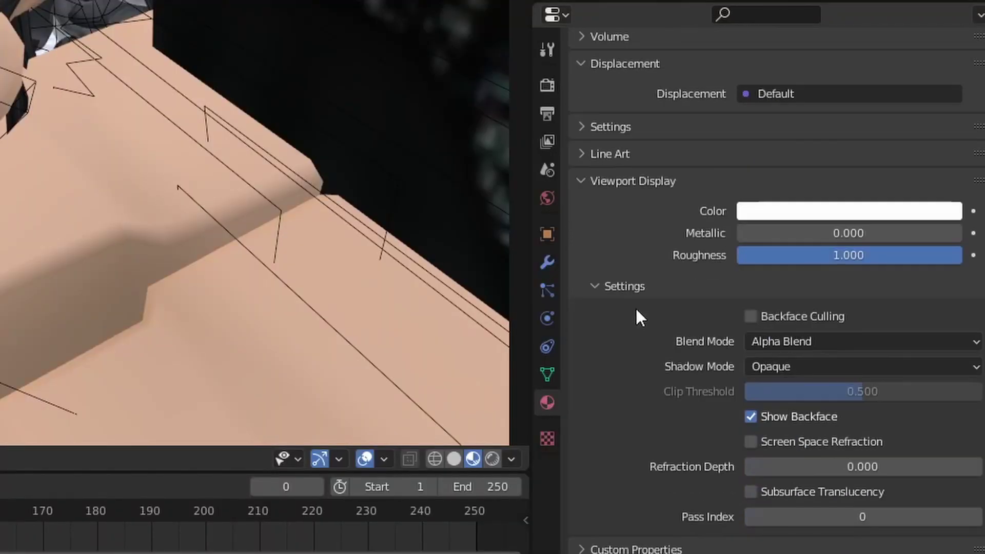
left_click(769, 343)
left_click(781, 385)
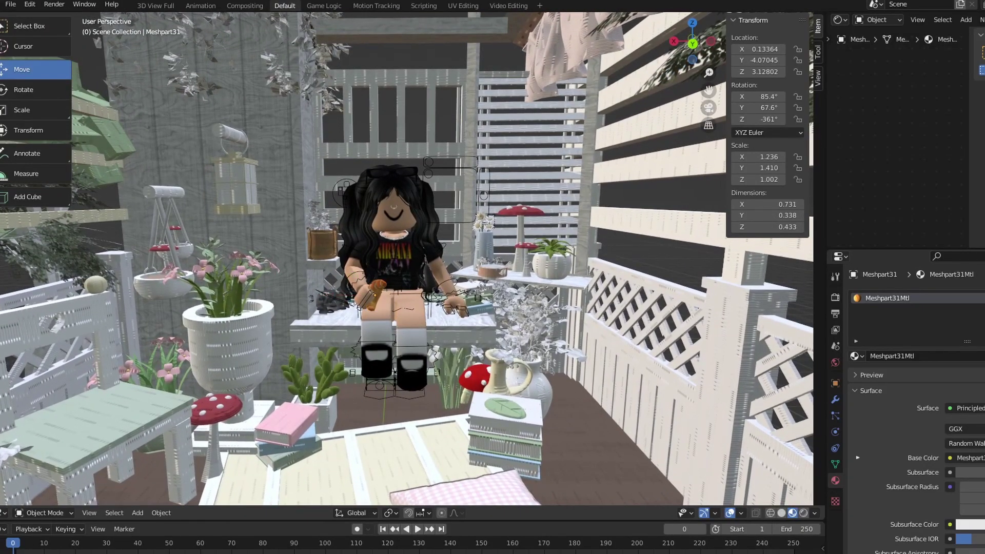
scroll(499, 384, "up", 5)
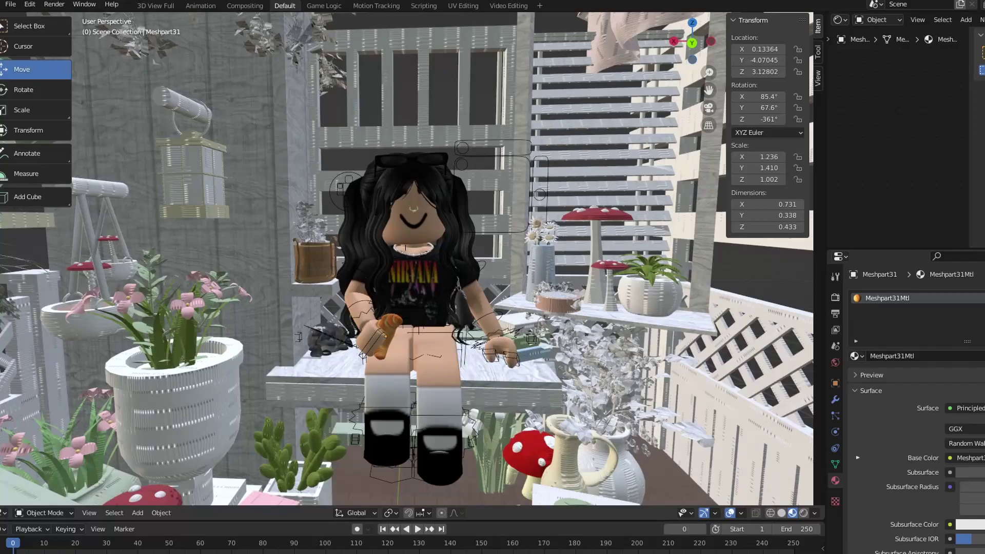
- Add a camera, look through it, and align it to the current viewport view
left_click(144, 512)
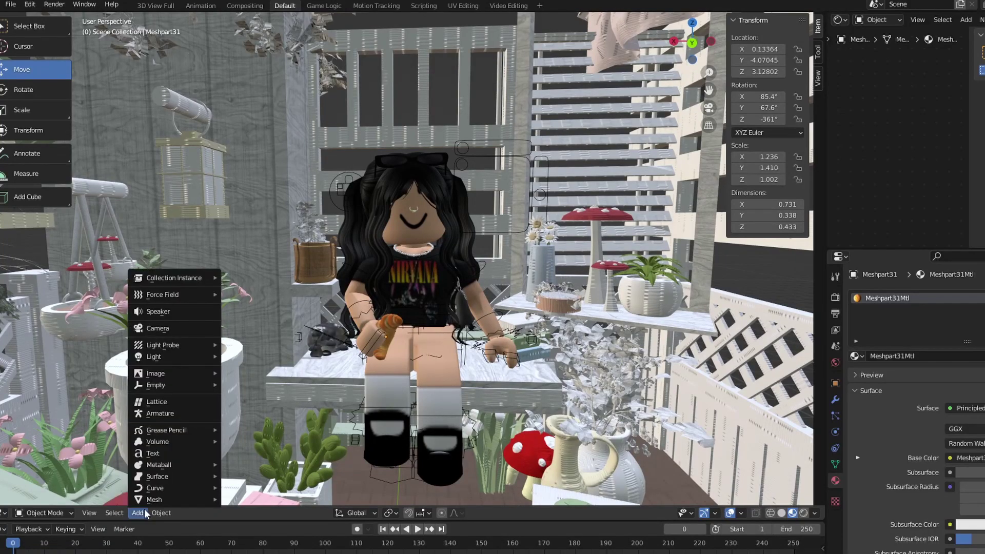
left_click(178, 325)
left_click(709, 108)
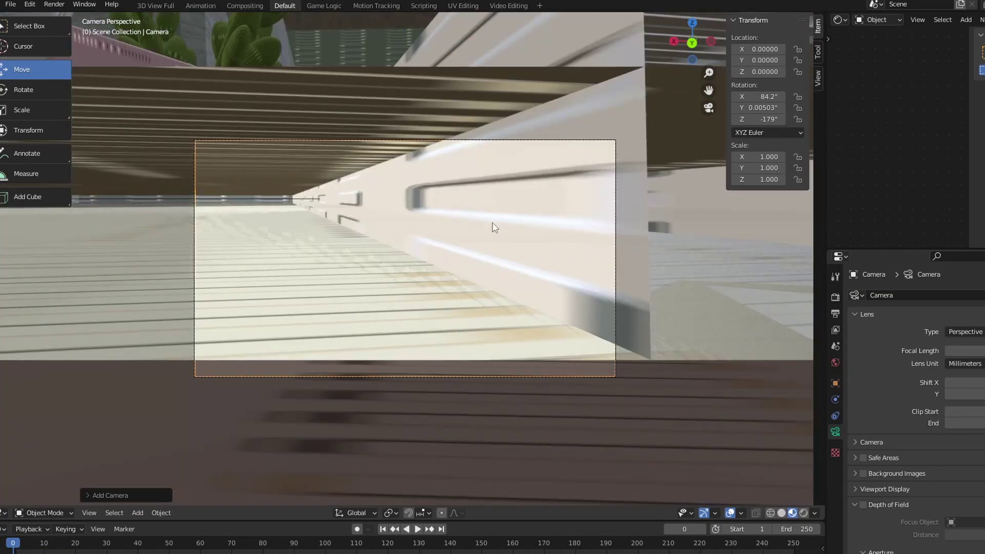
key("ctrl+alt+KP_0")
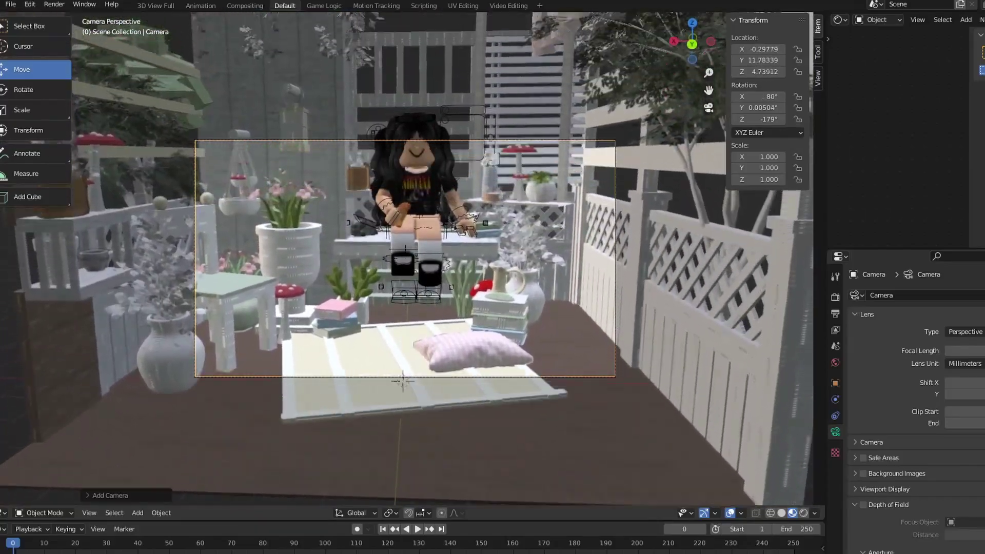
- Walk the camera in, up and sideways until it frames the seated avatar among the plants
key("w")
key("s")
key("e")
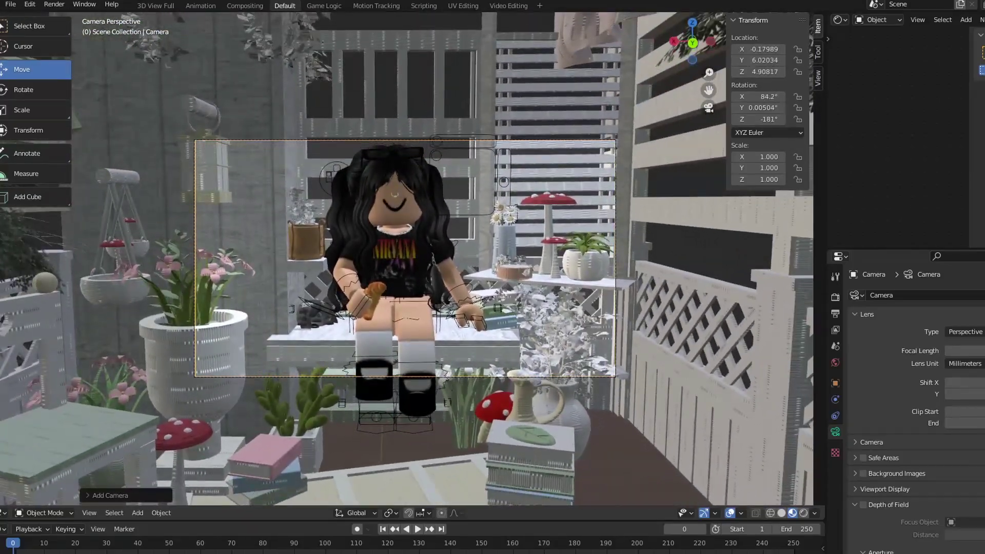
key("w")
key("d")
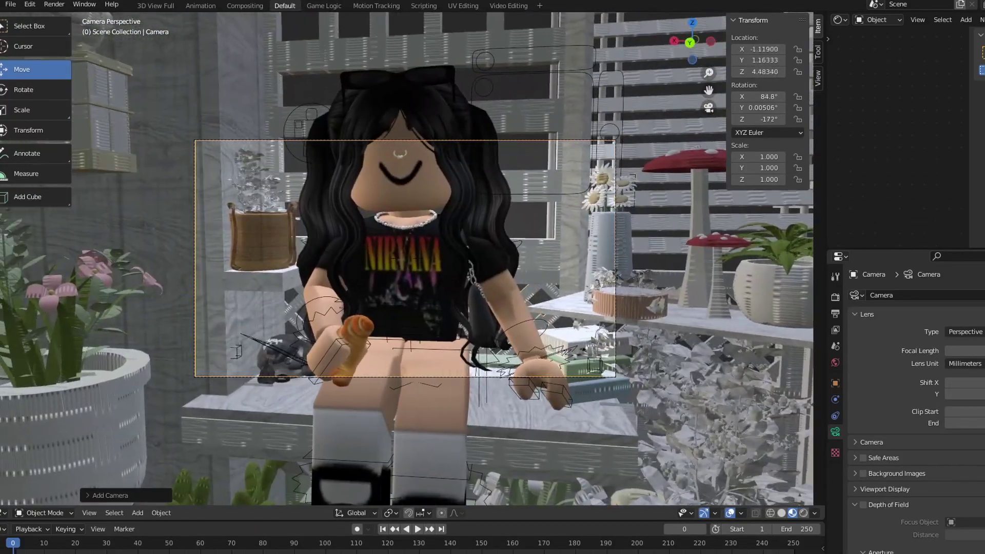
key("s")
scroll(407, 259, "down", 4)
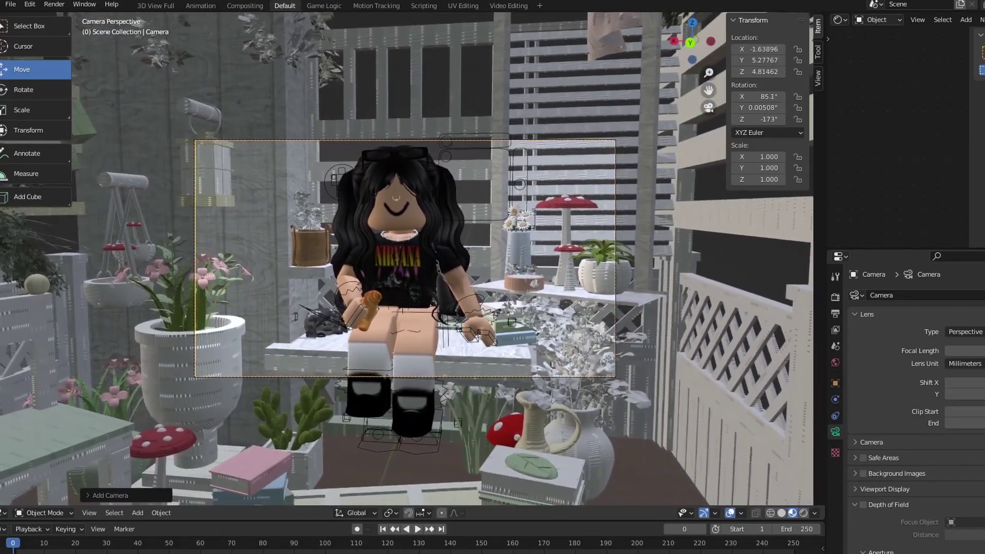
scroll(407, 259, "down", 1)
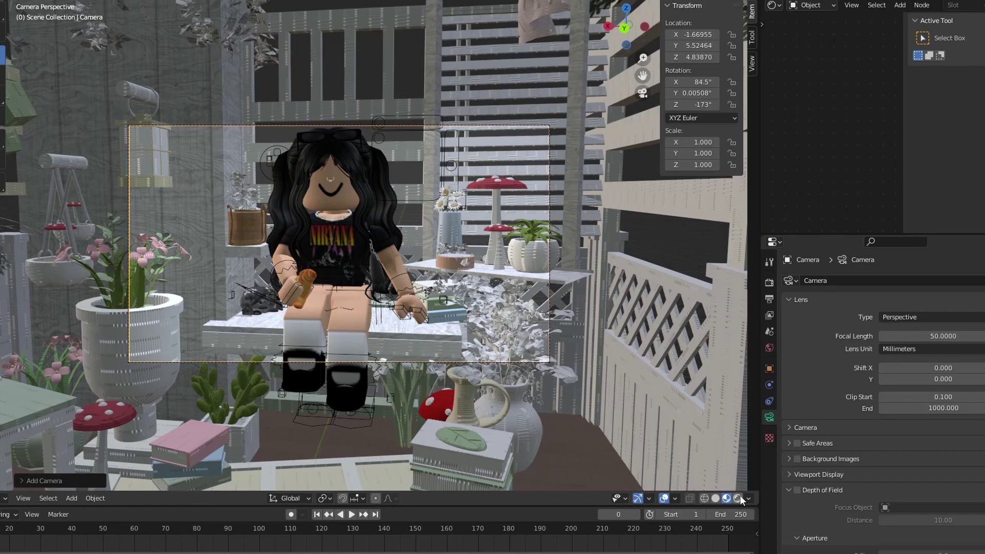
- After previewing Rendered shading, enable World nodes and drive the world Color with an Environment Texture
left_click(739, 498)
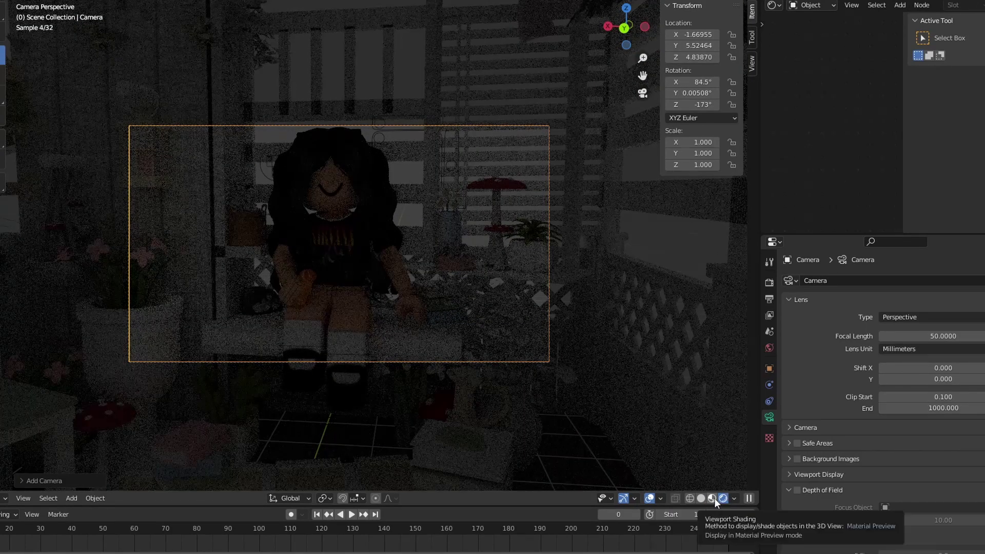
left_click(714, 499)
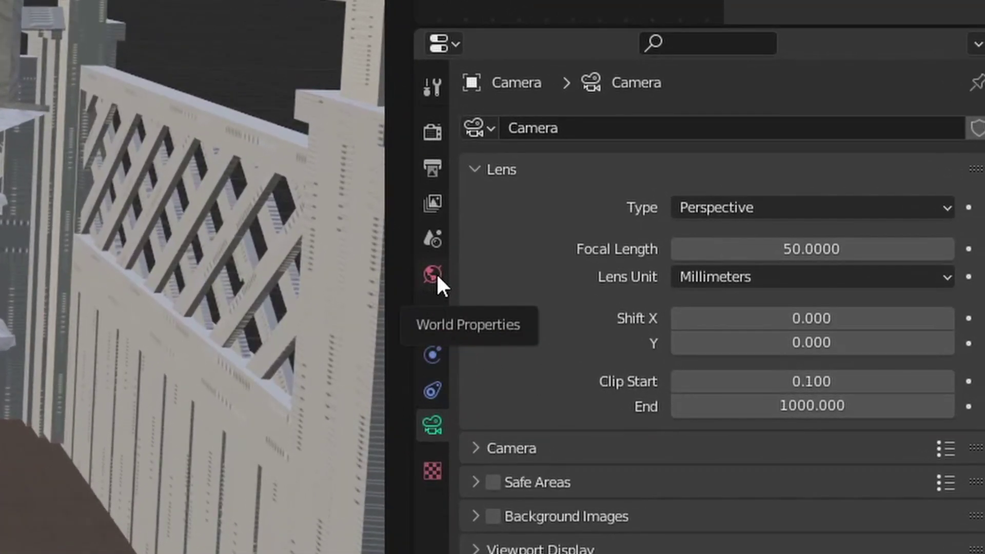
left_click(769, 348)
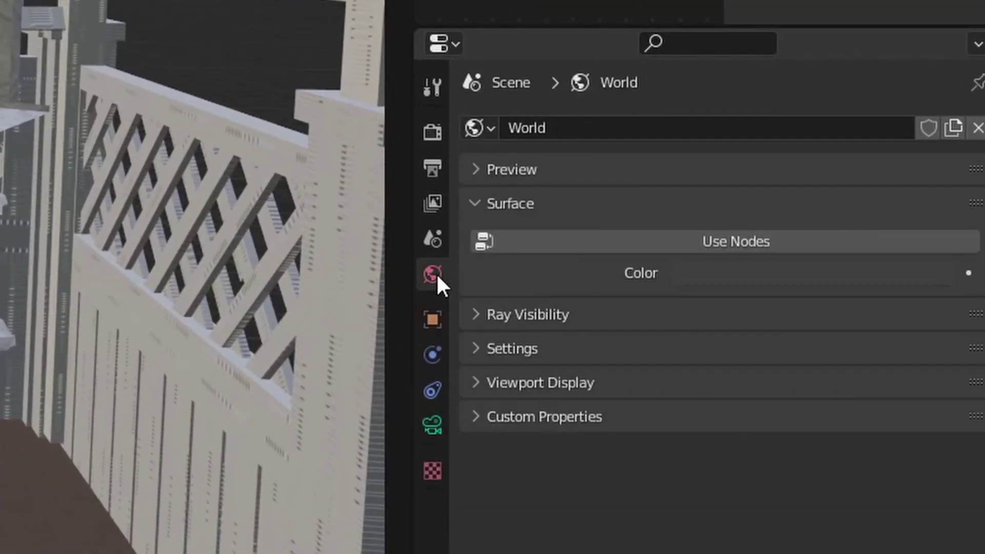
left_click(550, 250)
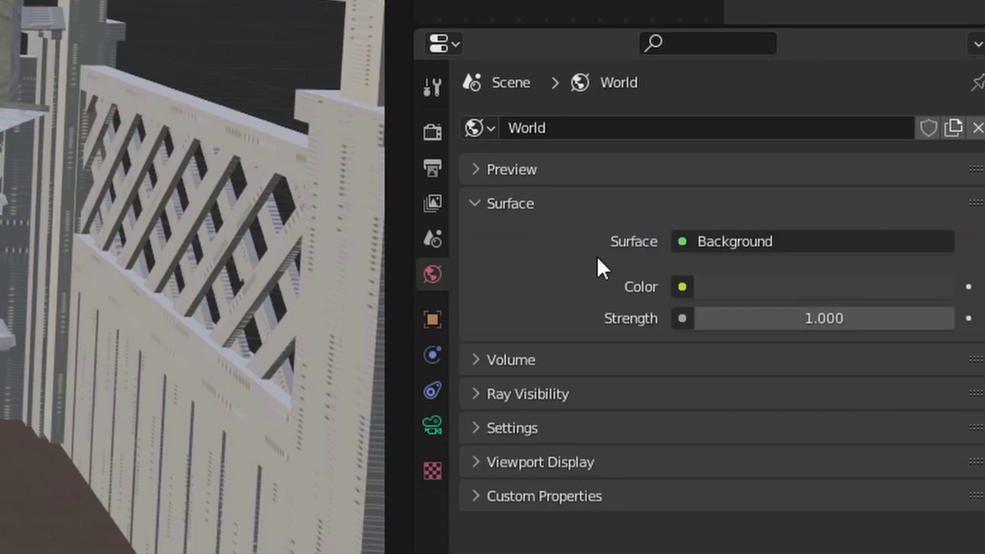
left_click(683, 286)
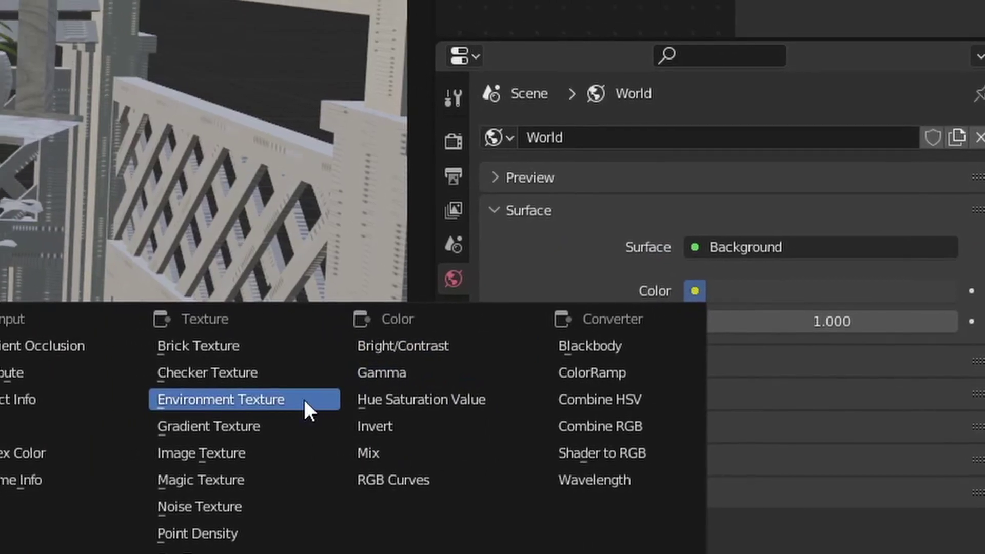
left_click(353, 400)
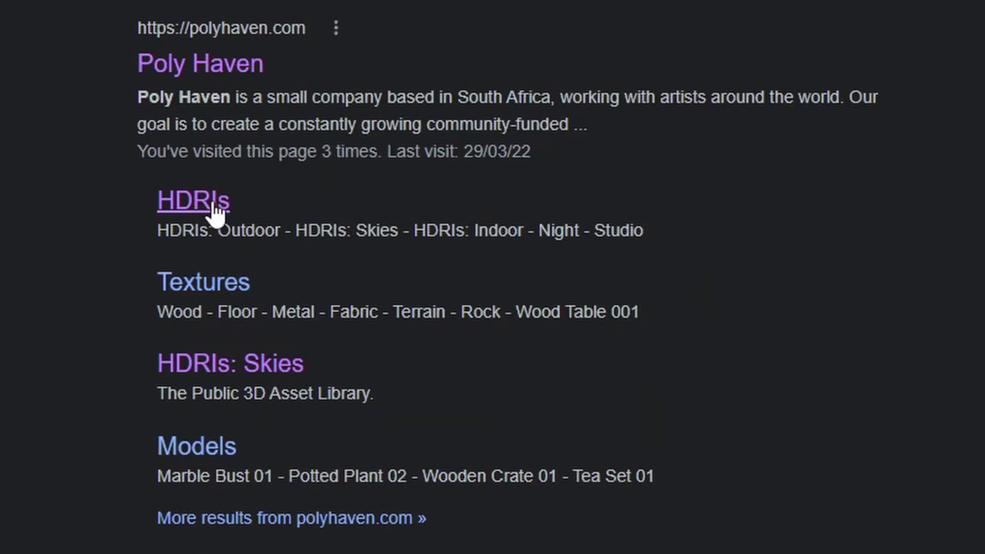
- Browse Poly Haven's HDRI gallery and open the Lilienstein HDRI page
left_click(216, 210)
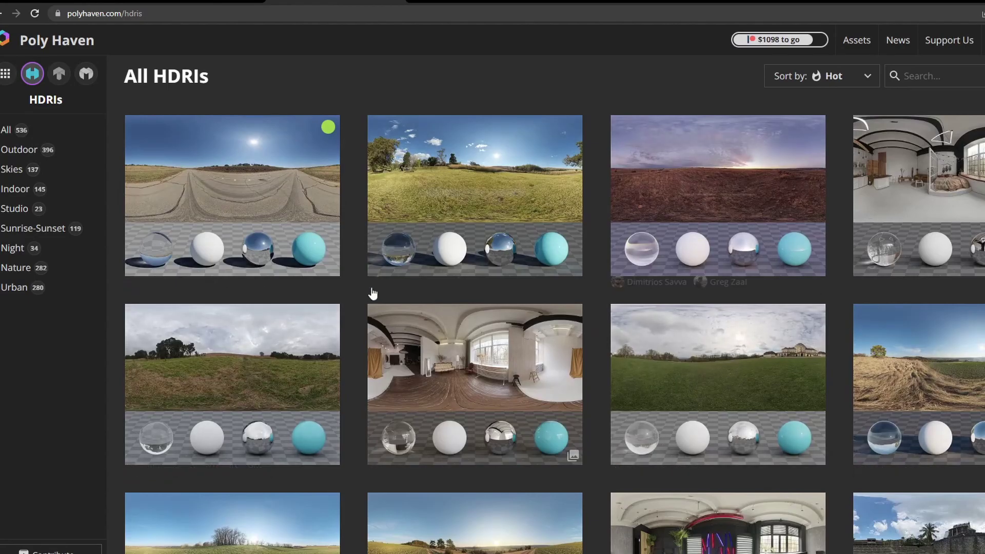
scroll(609, 386, "down", 6)
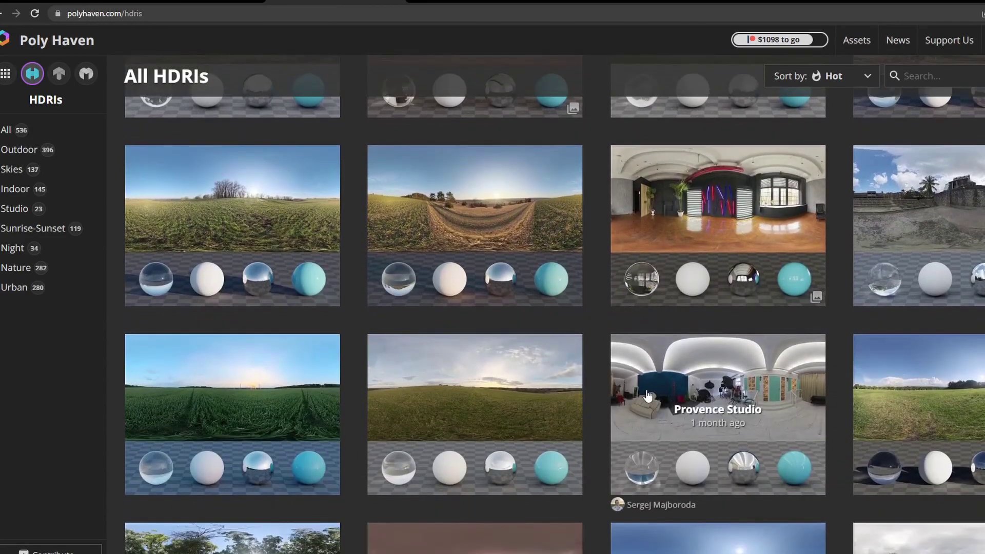
scroll(649, 396, "up", 1)
scroll(679, 397, "down", 13)
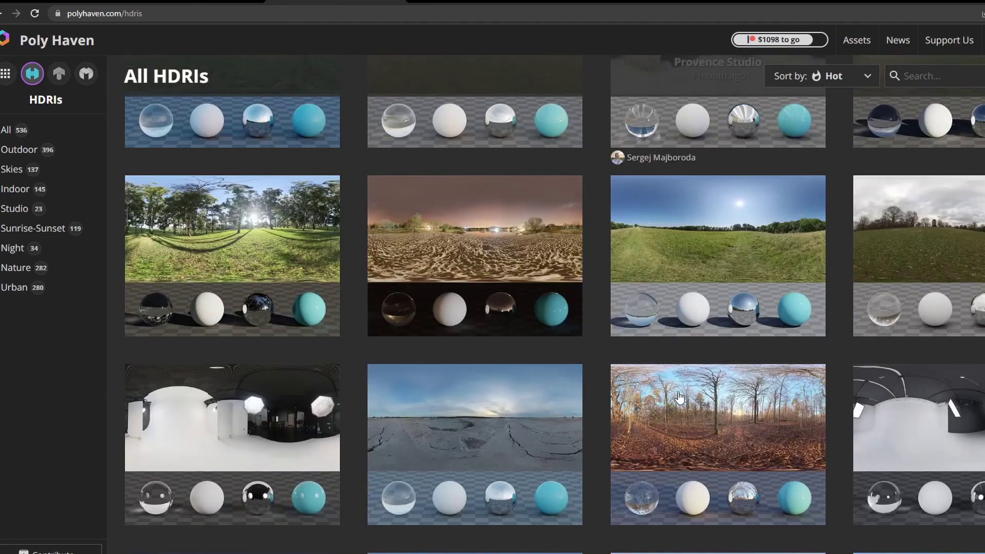
scroll(680, 397, "down", 4)
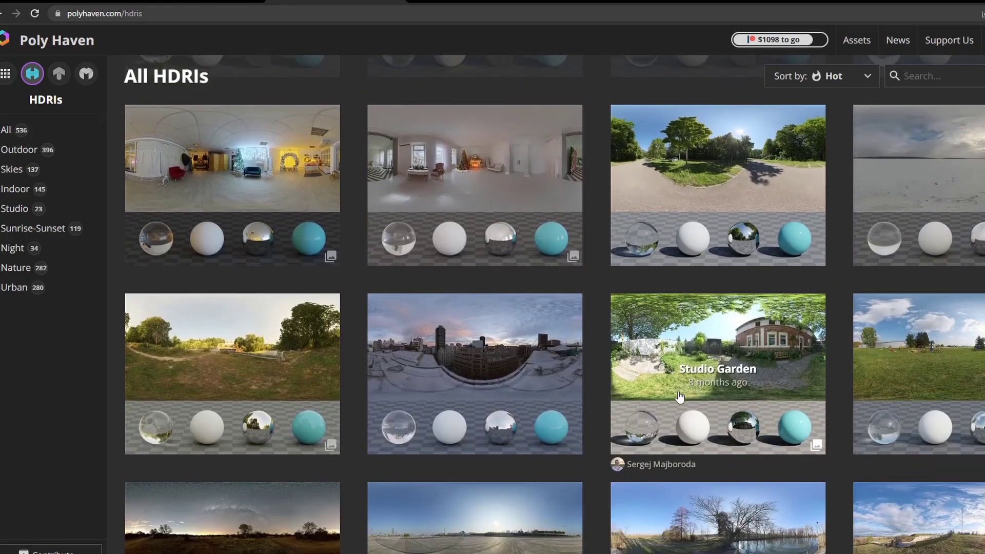
scroll(680, 397, "up", 7)
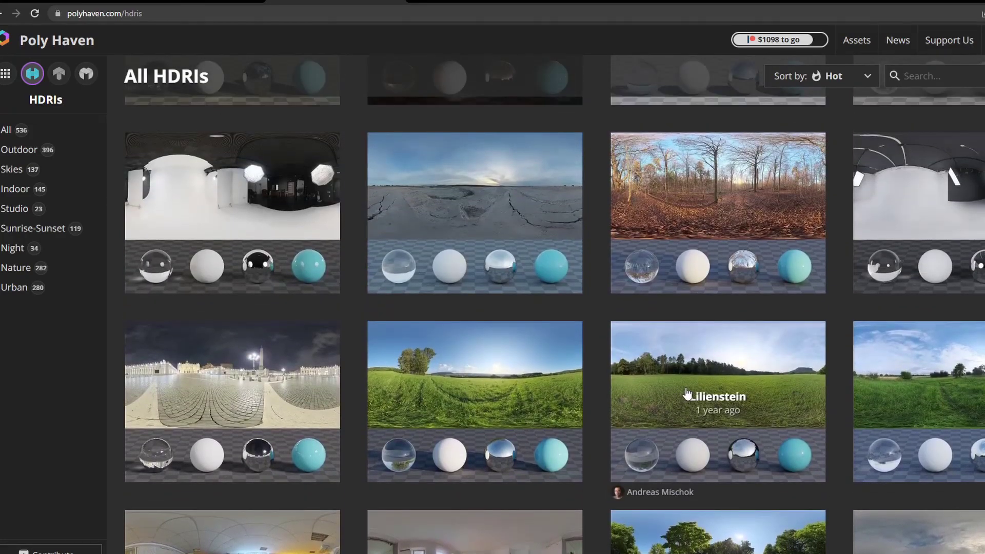
left_click(671, 378)
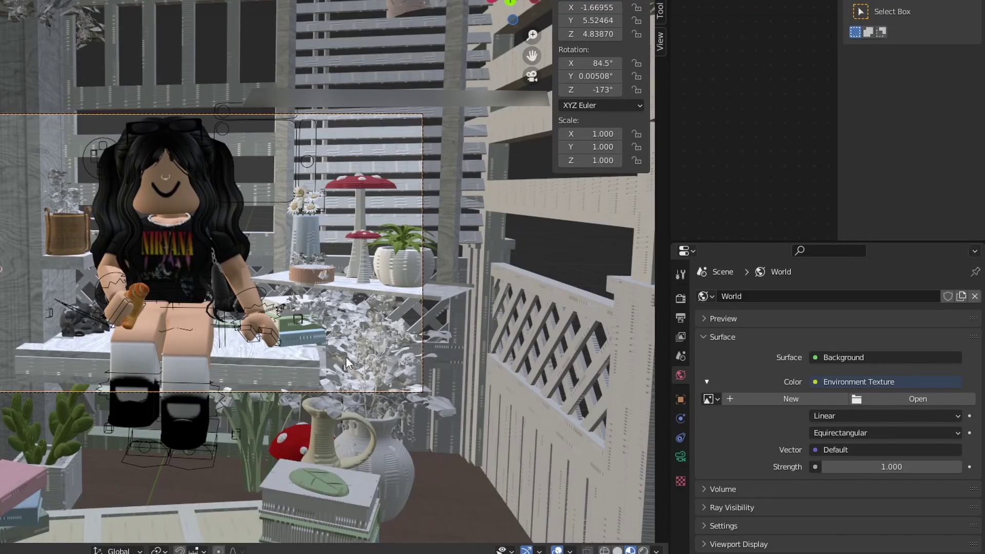
- Load drackenstein_quarry_4k.exr as the world HDRI and compare Rendered with Material Preview shading
left_click(882, 400)
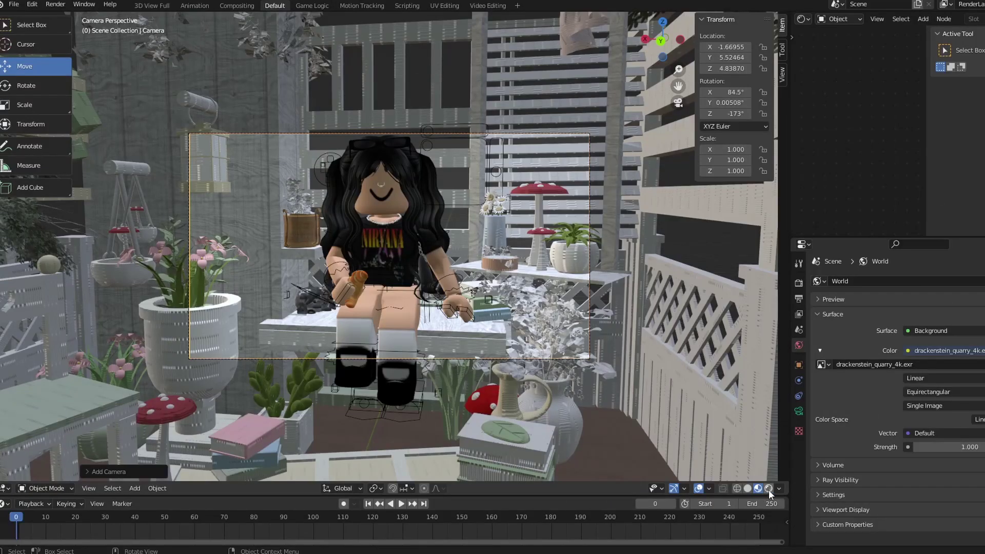
left_click(769, 490)
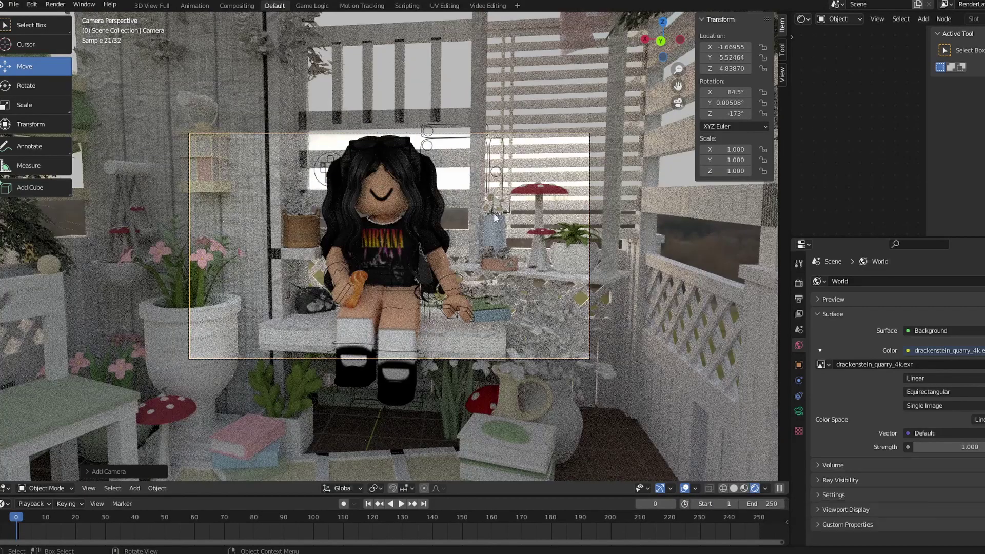
left_click(744, 488)
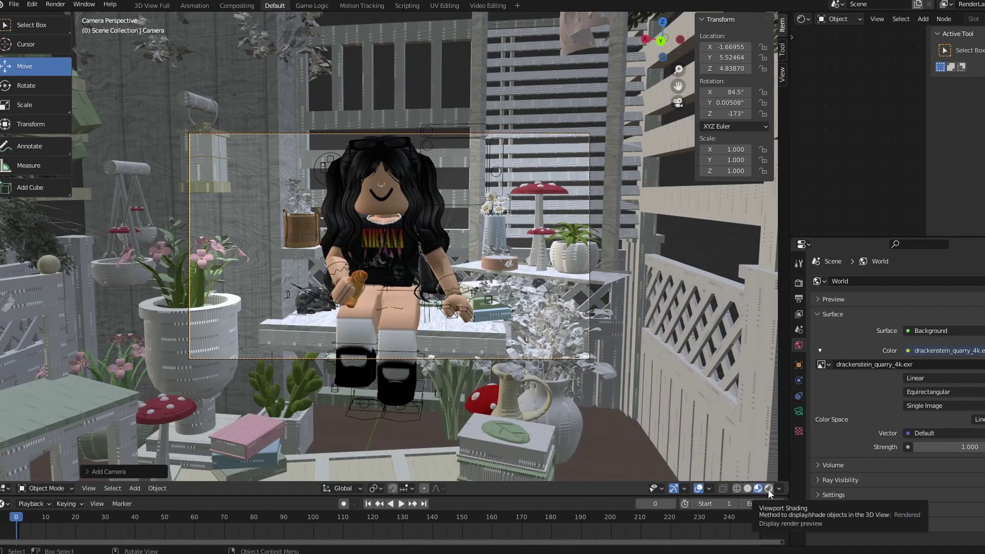
left_click(768, 489)
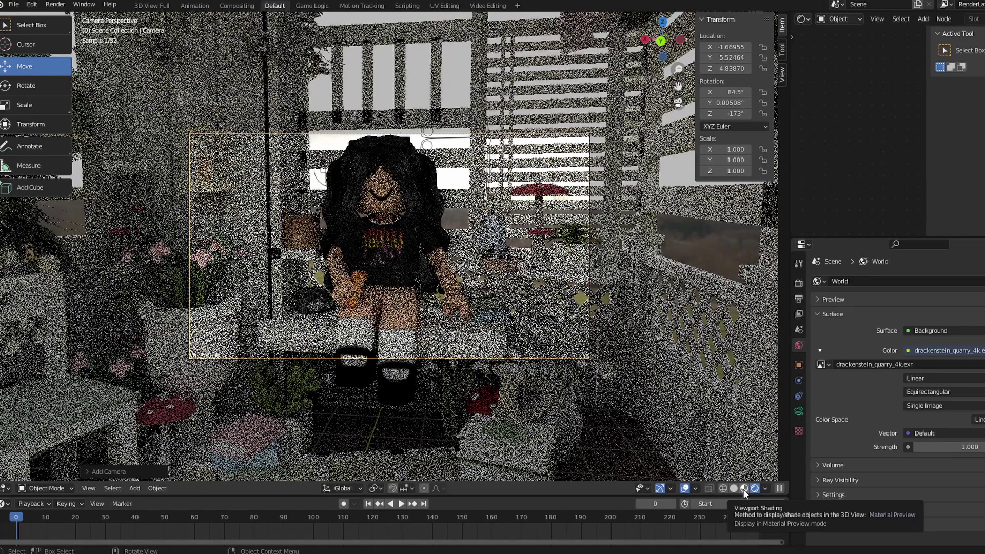
left_click(743, 490)
key("KP_0")
key("shift+grave")
- Settle the viewport view and add a Sun light to the porch scene
key("w")
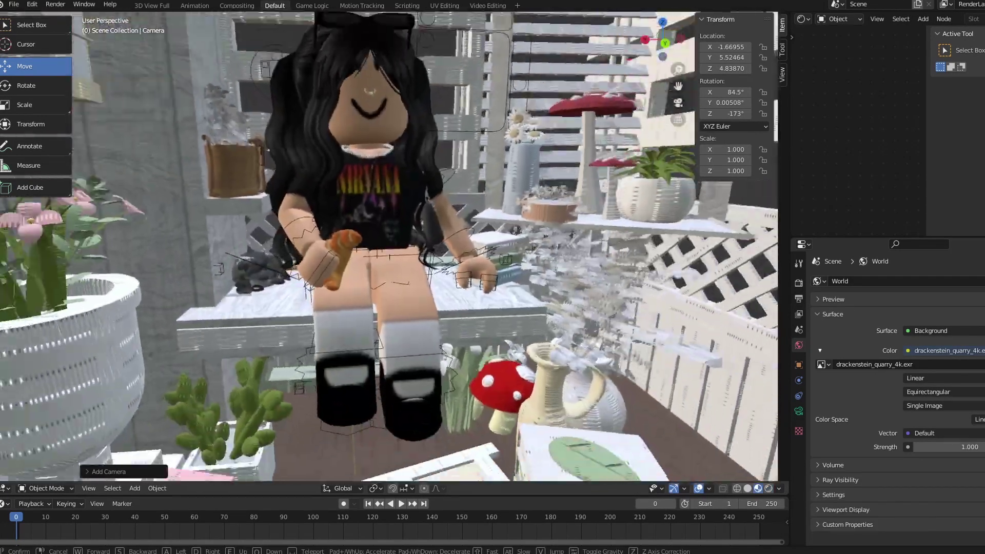
key("s")
left_click(390, 251)
left_click(133, 488)
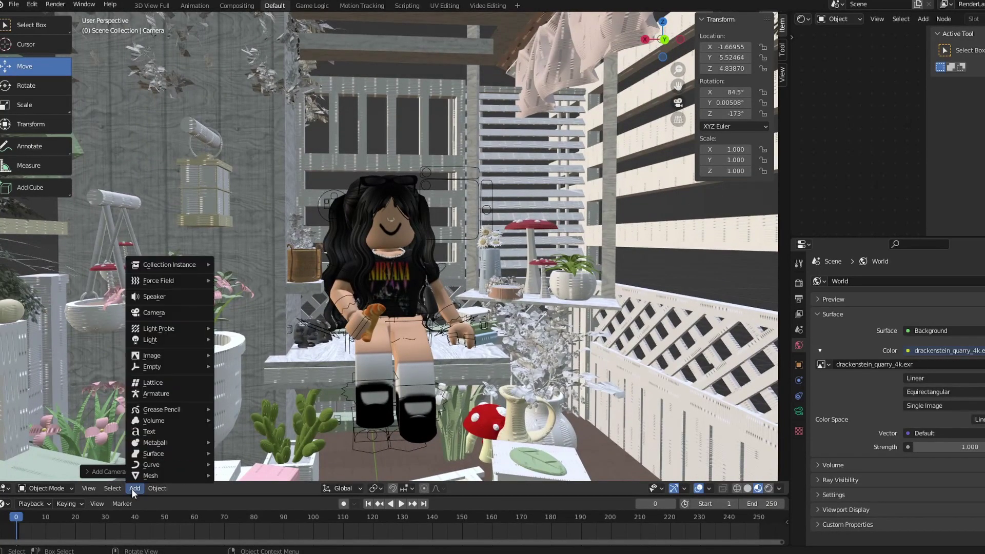
mouse_move(185, 340)
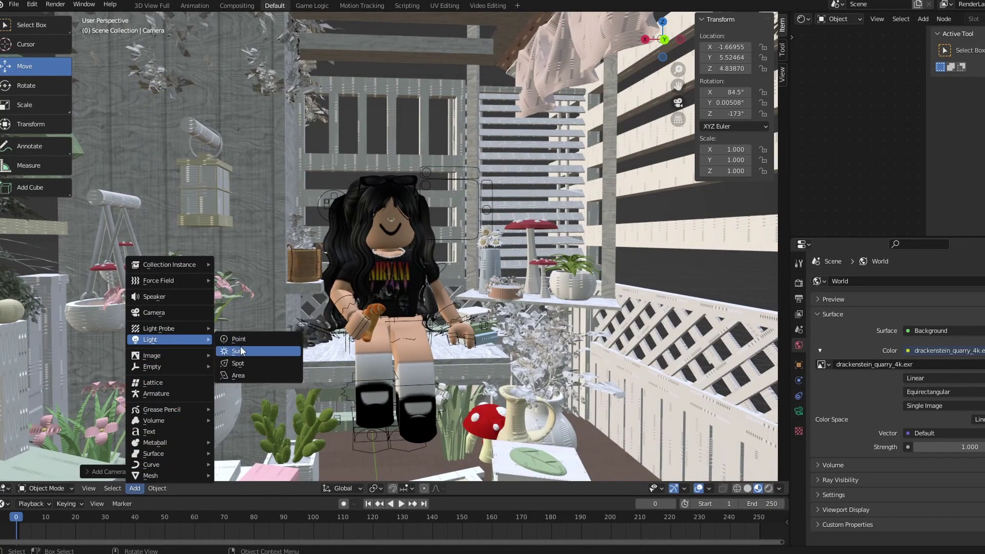
left_click(283, 352)
key("shift+grave")
key("s")
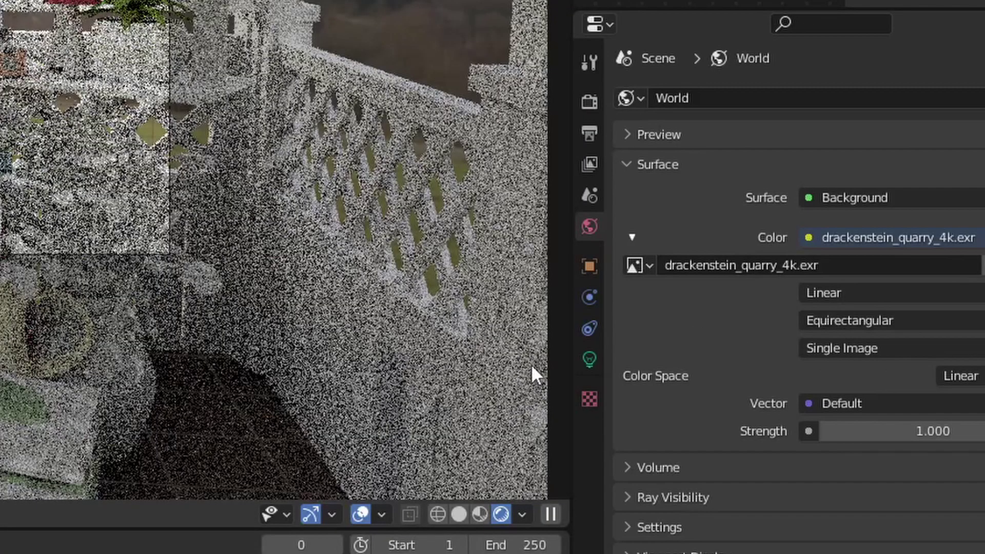
- Tint the Sun light a warm peach colour in its light settings
left_click(590, 361)
left_click(775, 370)
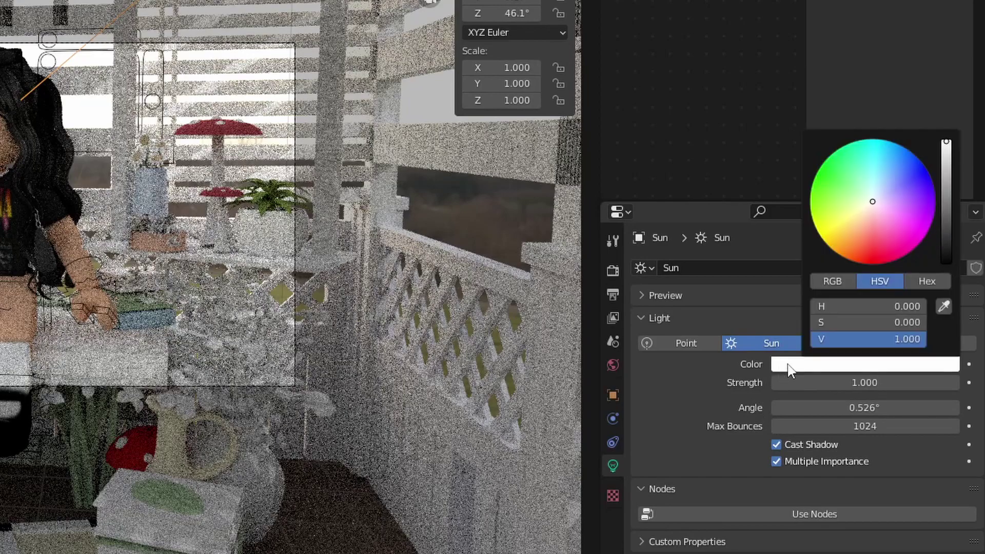
left_click_drag(827, 216, 860, 217)
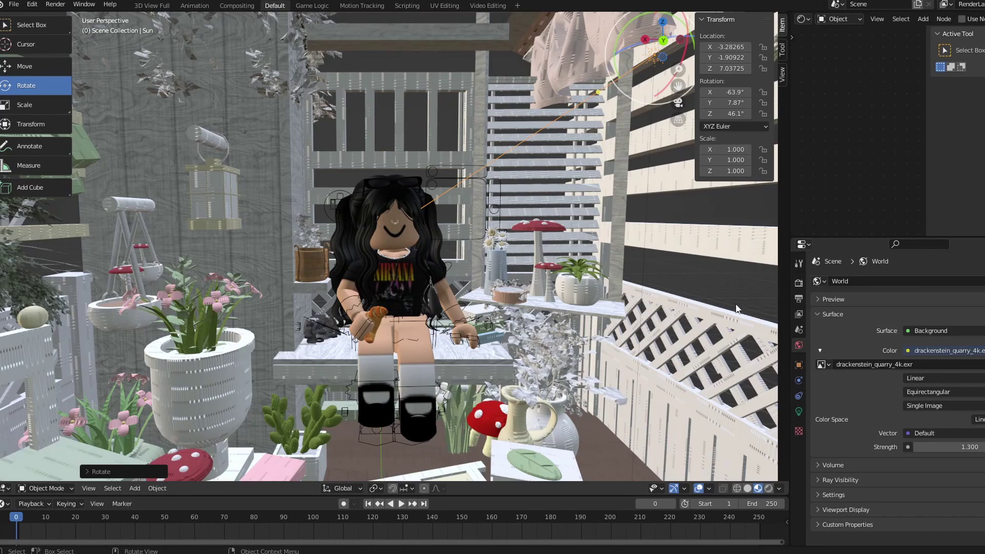
- Try Eevee as the render engine, then switch back to Cycles
left_click(799, 284)
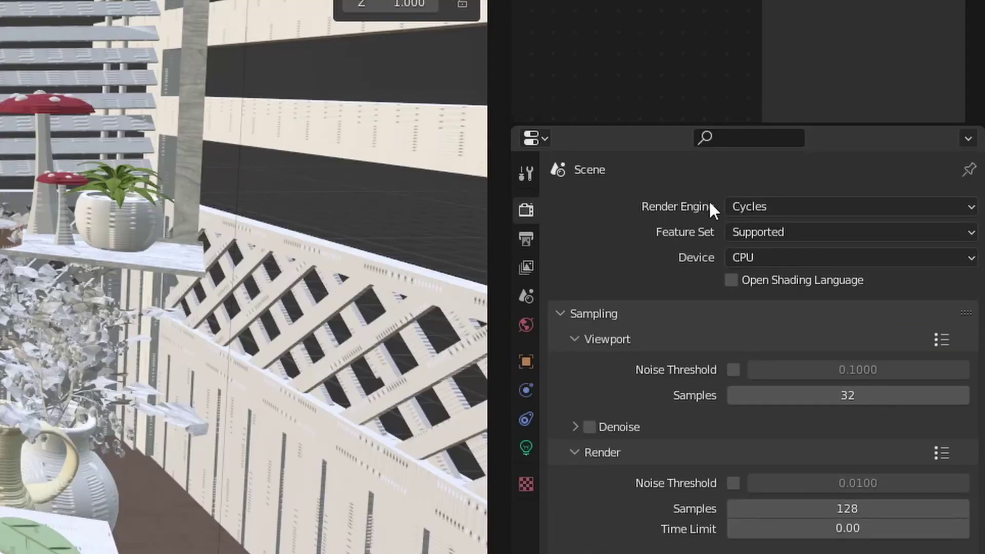
left_click(770, 207)
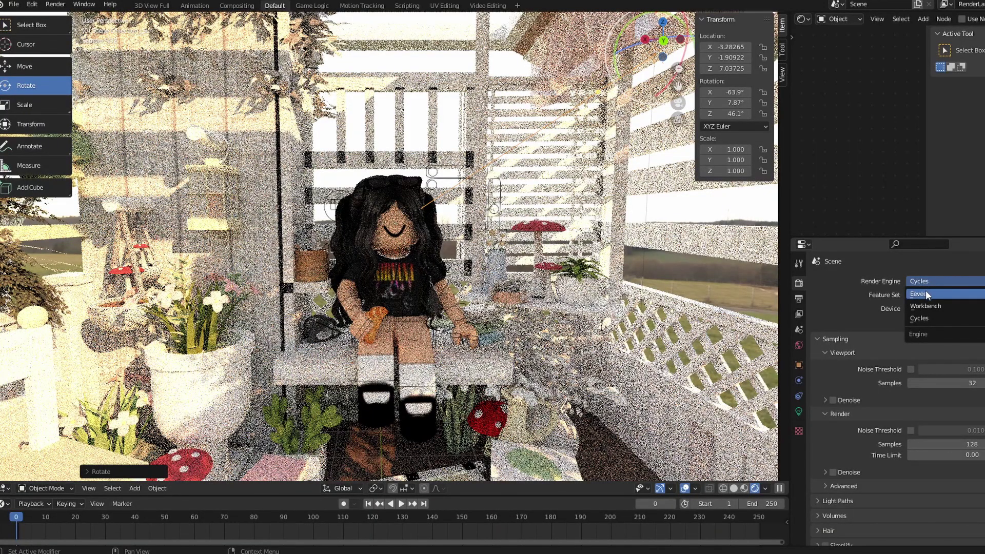
left_click(926, 294)
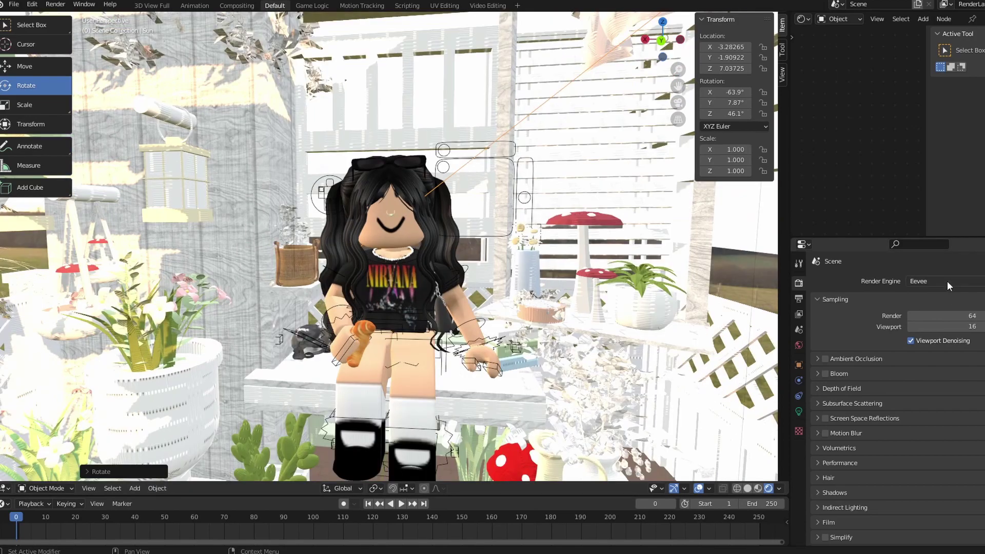
left_click(948, 281)
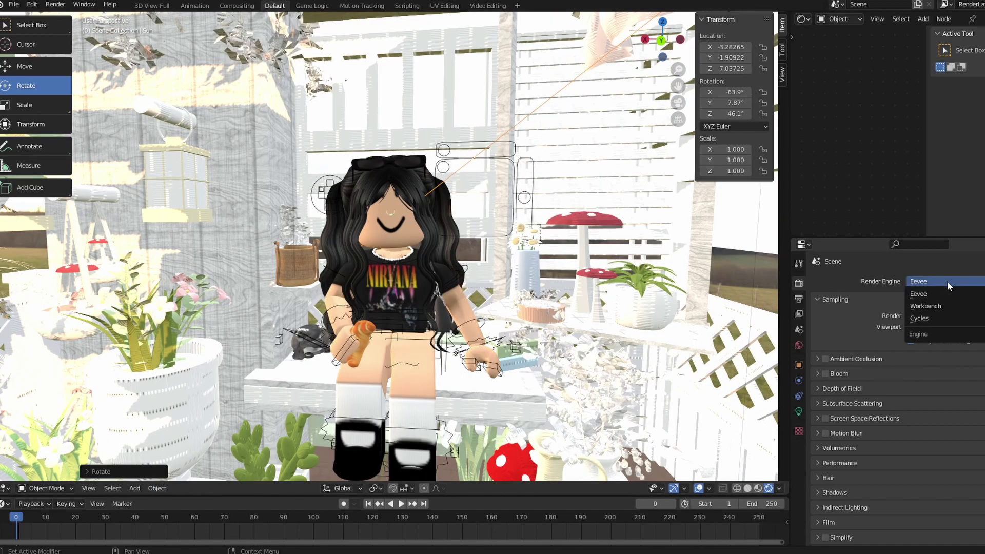
left_click(947, 281)
key("shift+grave")
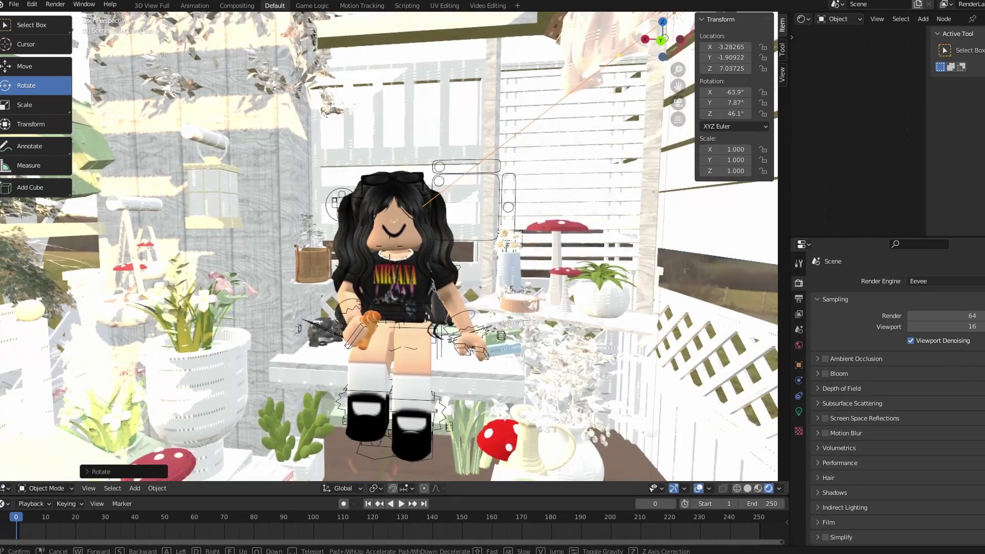
key("w")
key("Escape")
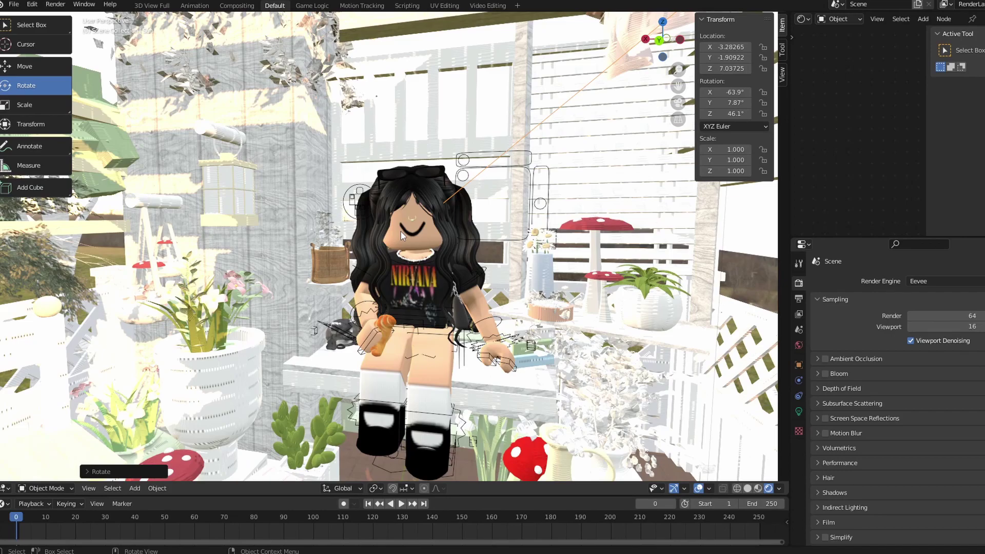
left_click(957, 279)
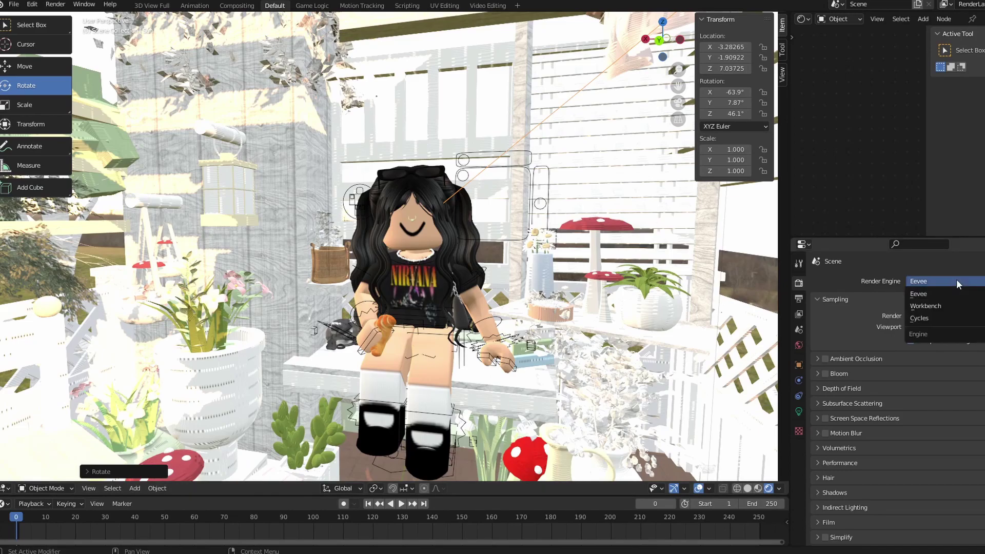
left_click(944, 316)
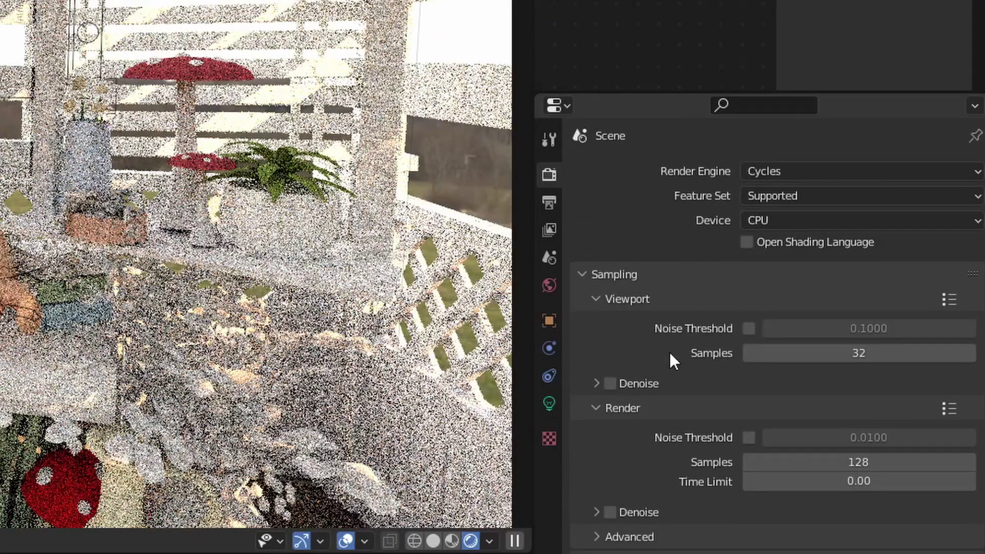
- Enable render Denoise and set Light Paths transparent bounces to 0
scroll(867, 383, "down", 2)
scroll(677, 354, "down", 1)
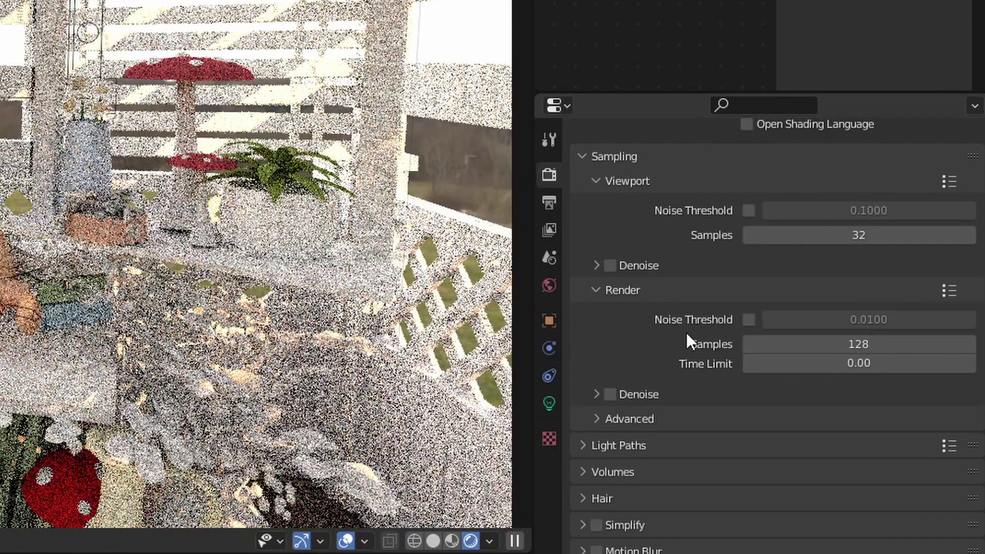
left_click(611, 391)
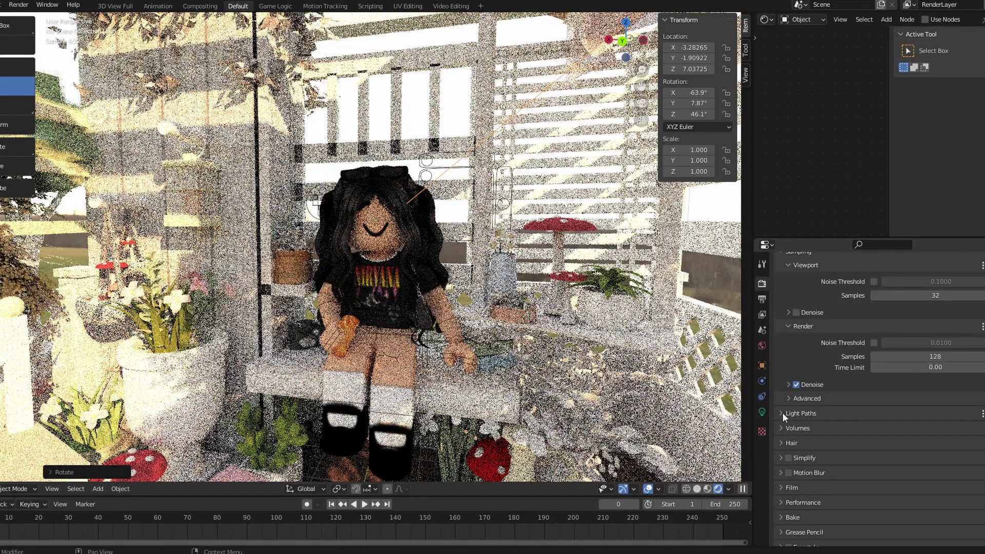
left_click(783, 413)
scroll(867, 414, "down", 1)
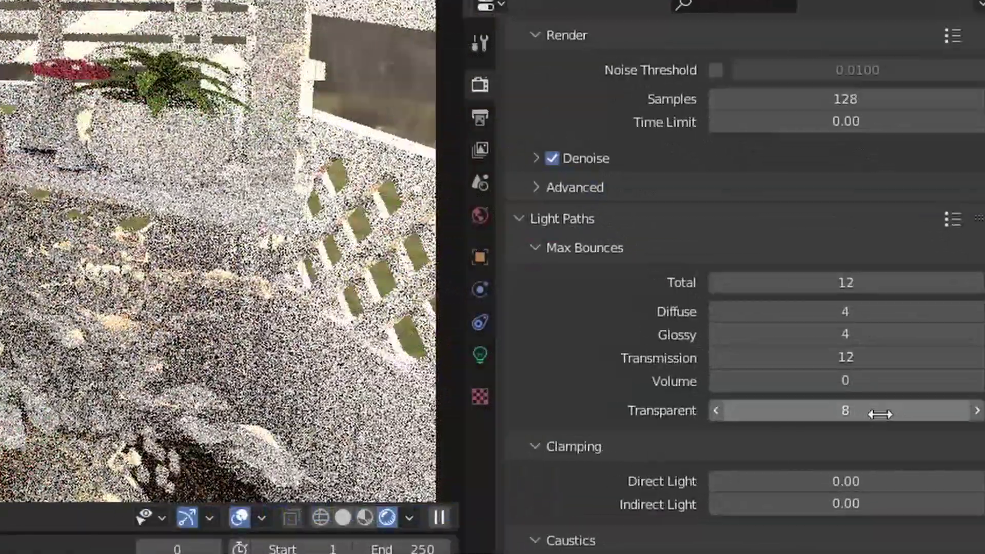
key("BackSpace")
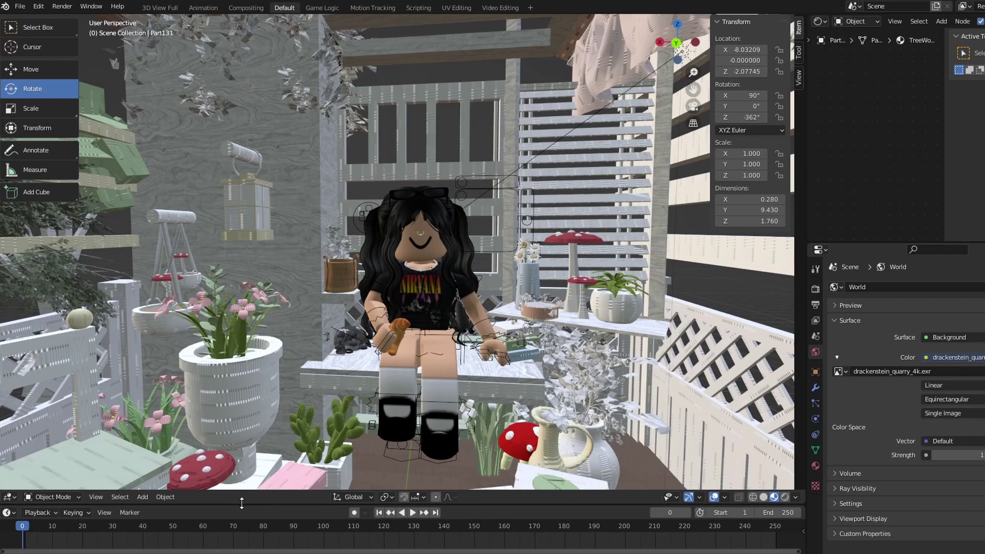
- Enlarge the timeline and play and scrub the animation from frame 0
left_click_drag(242, 504, 241, 419)
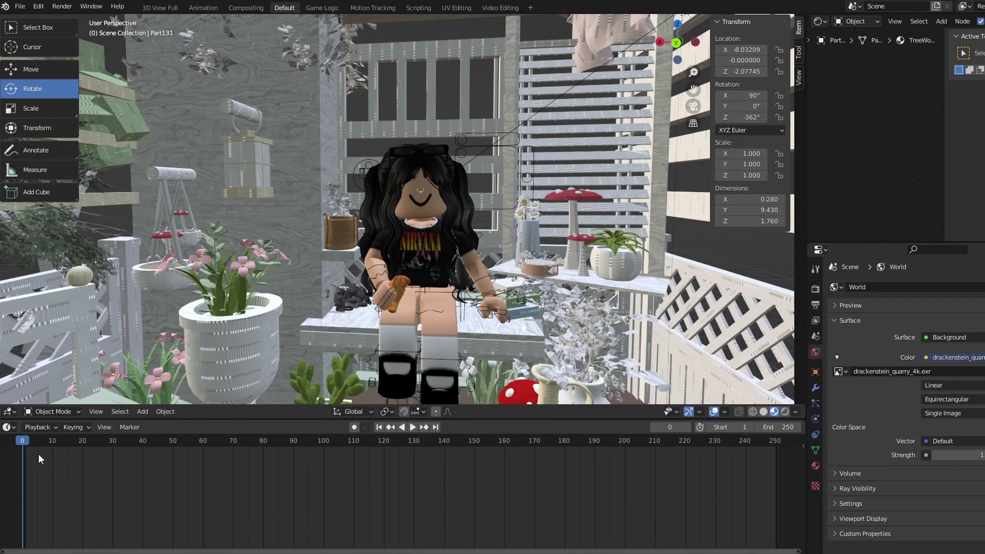
key("space")
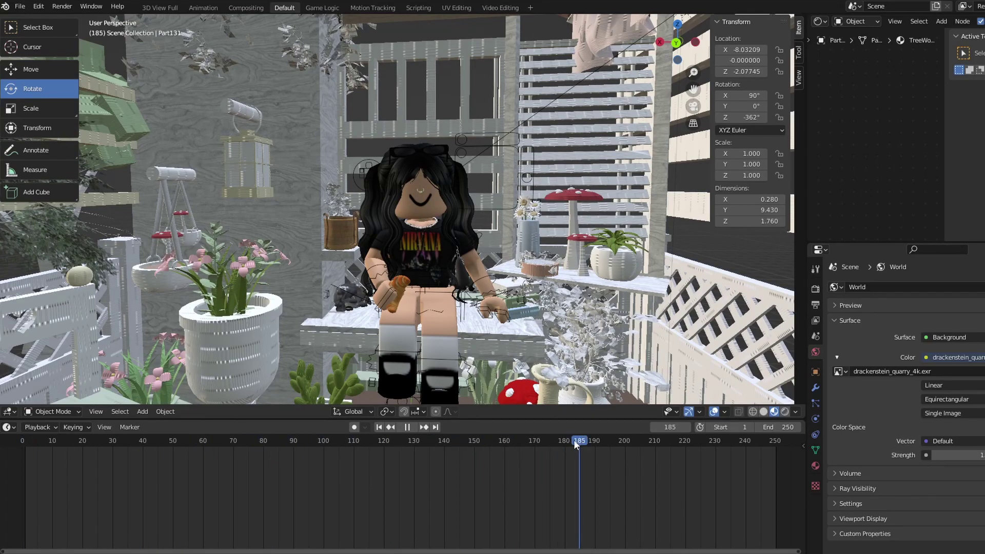
left_click(22, 440)
key("space")
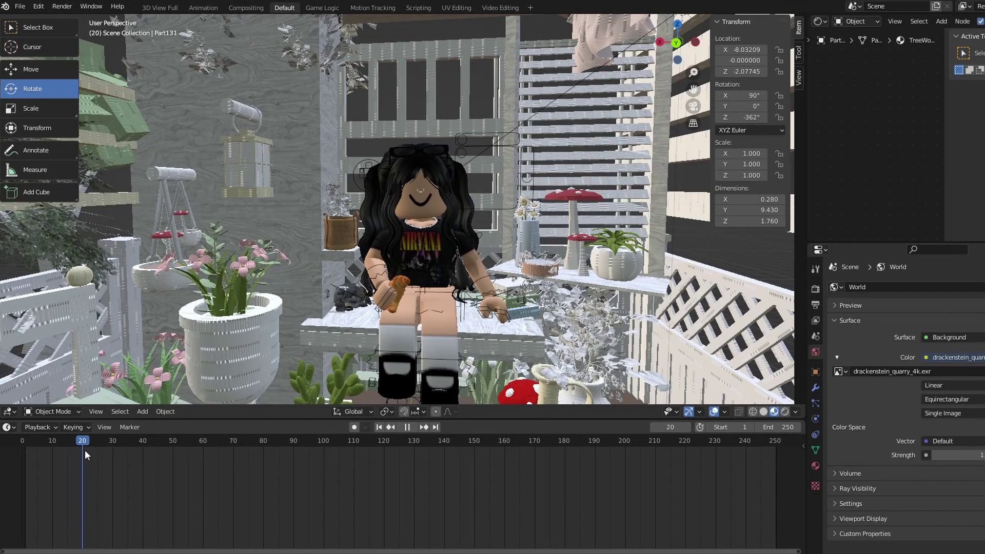
left_click_drag(85, 451, 95, 482)
left_click_drag(96, 481, 21, 445)
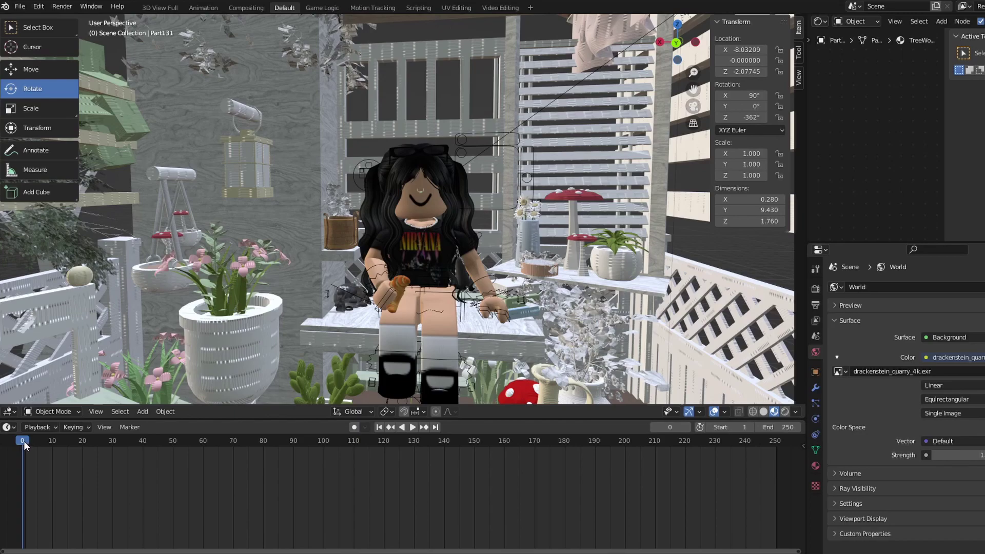
key("space")
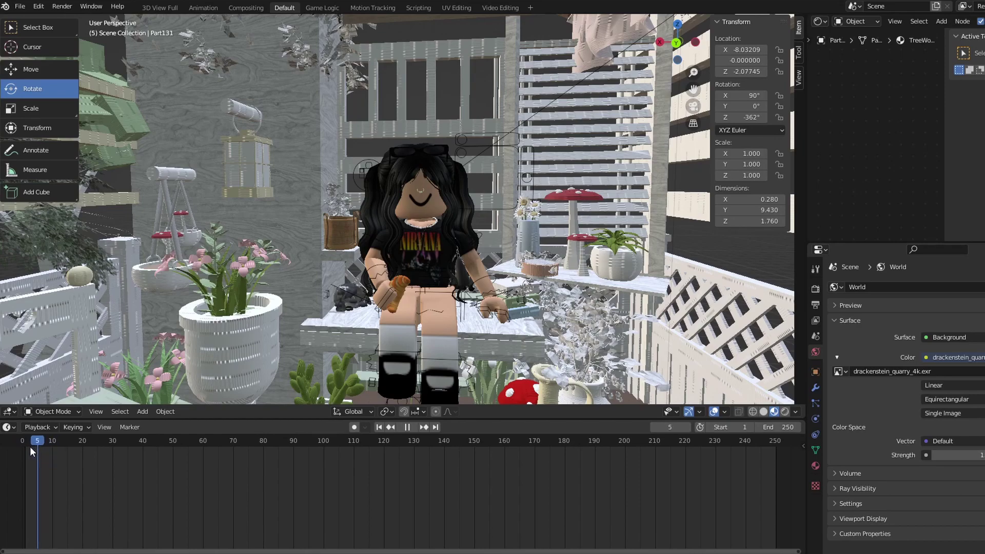
key("Escape")
- Keep Cycles as the render engine and move the playhead to frame 23
left_click(817, 290)
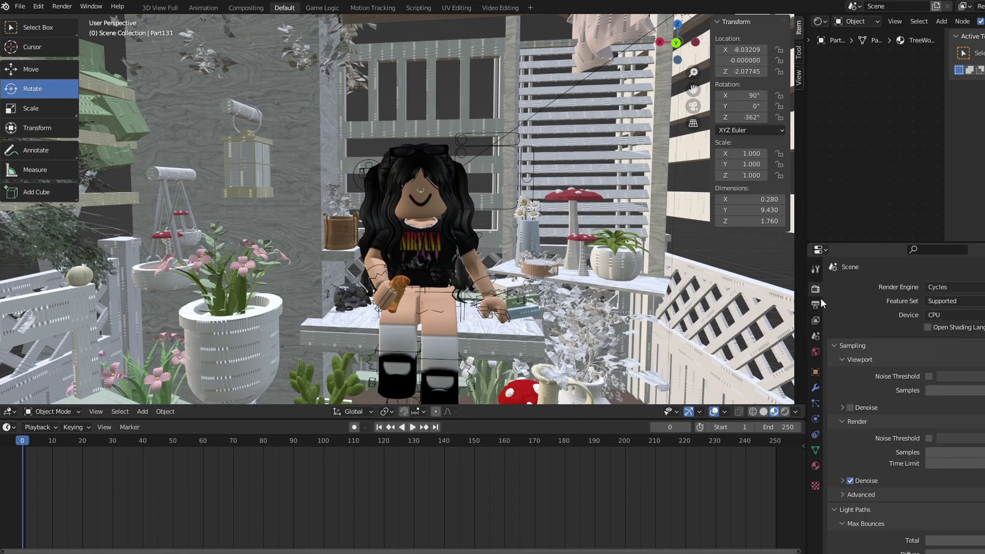
left_click(942, 288)
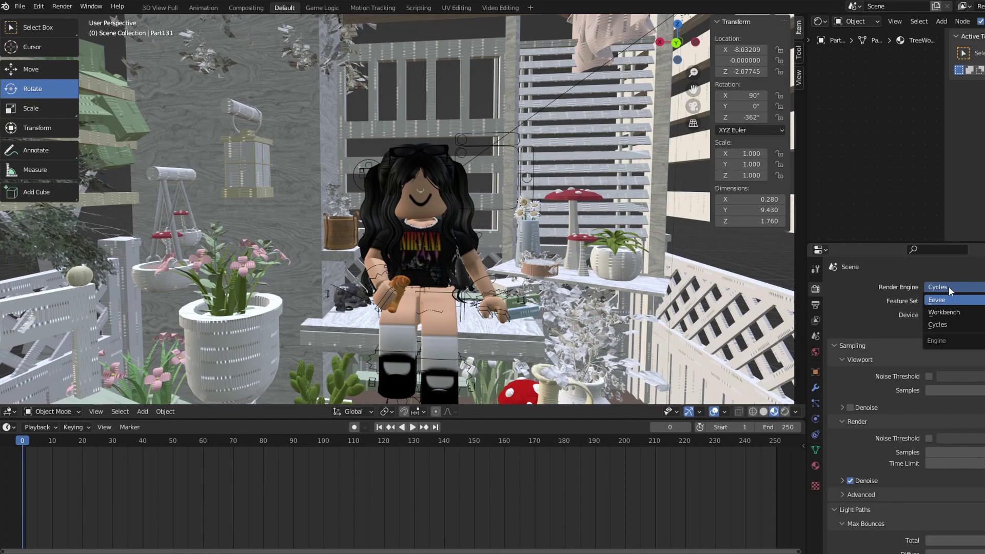
left_click(949, 287)
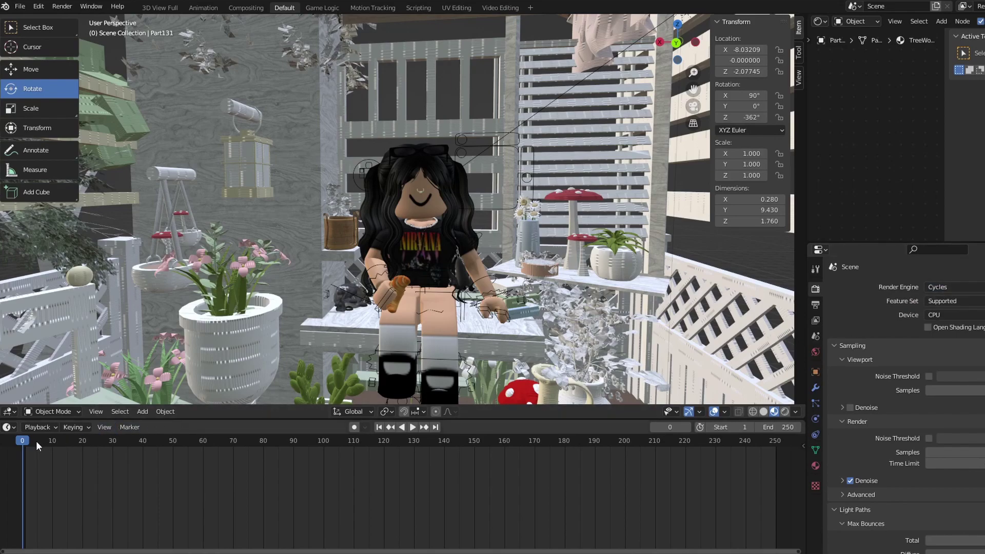
left_click_drag(23, 440, 92, 449)
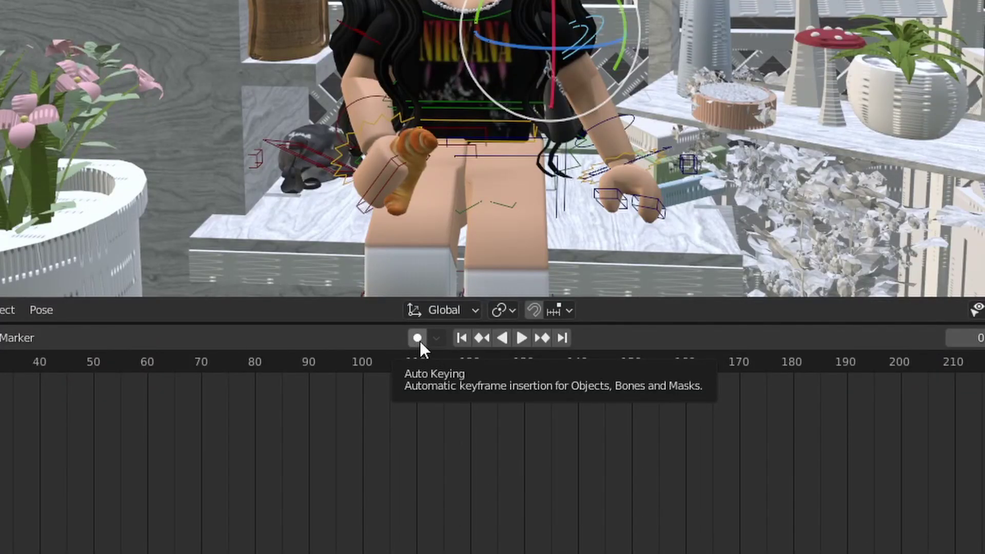
- Turn on Auto Keying and rotate Bone.013 slightly to key its pose at frame 0
left_click(418, 339)
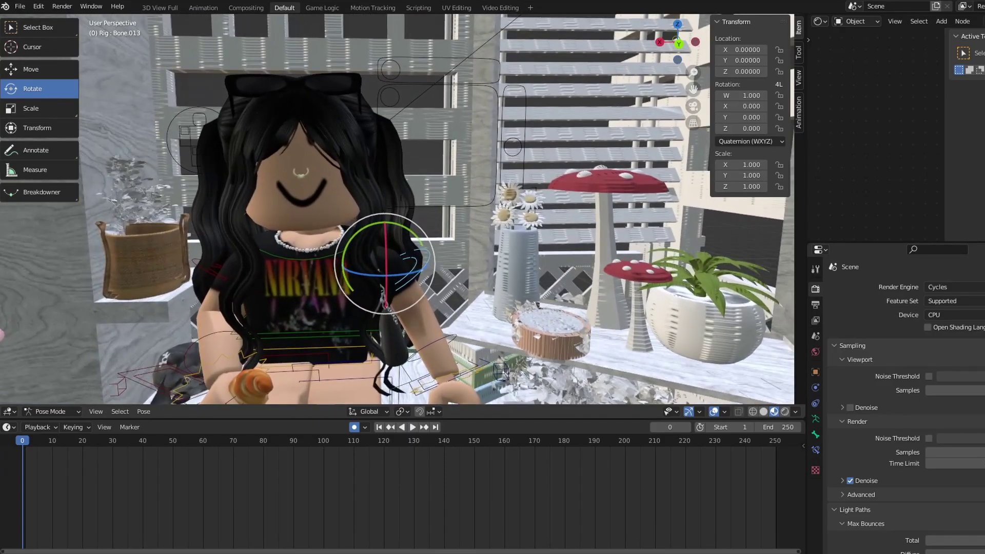
middle_click_drag(395, 211, 397, 221)
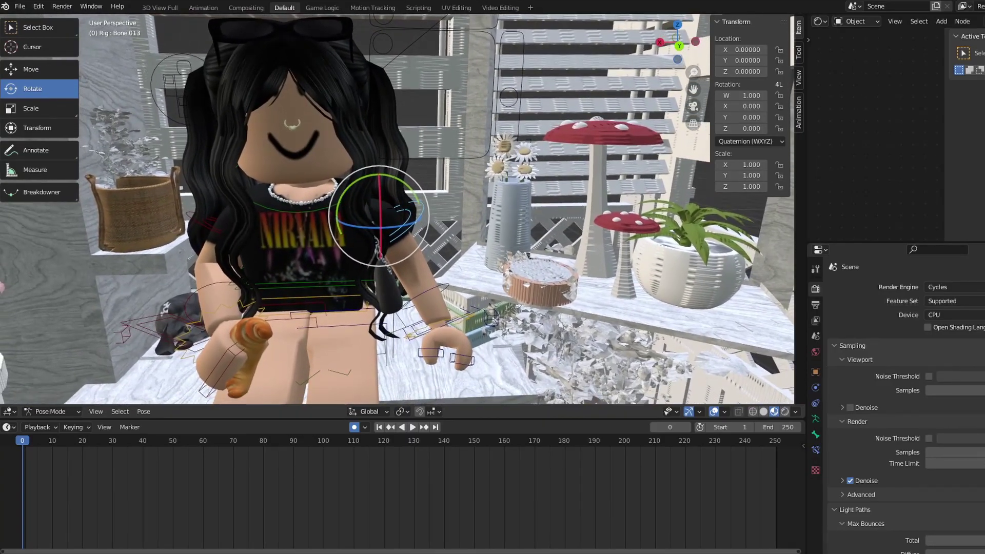
scroll(409, 243, "down", 5)
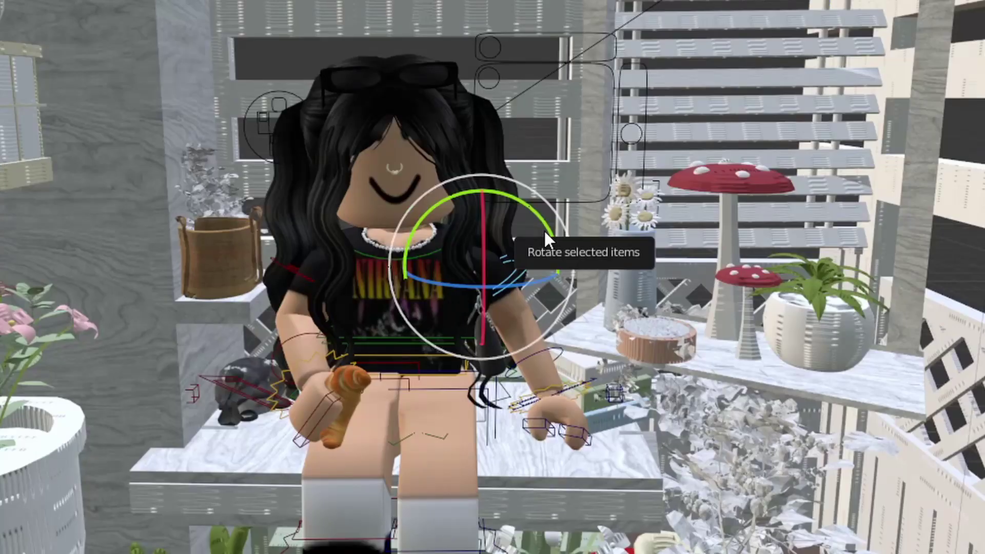
left_click_drag(544, 229, 549, 267)
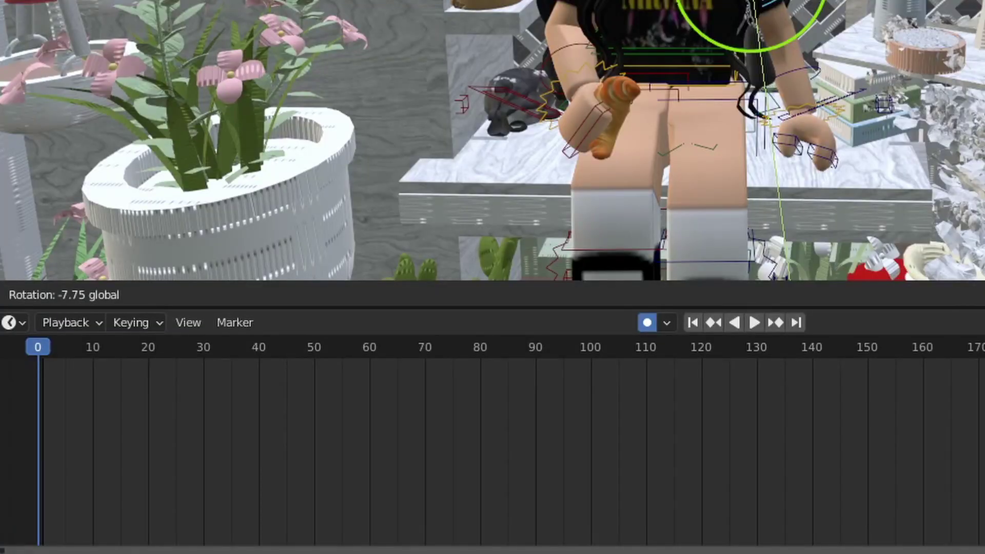
left_click_drag(816, 2, 816, 2)
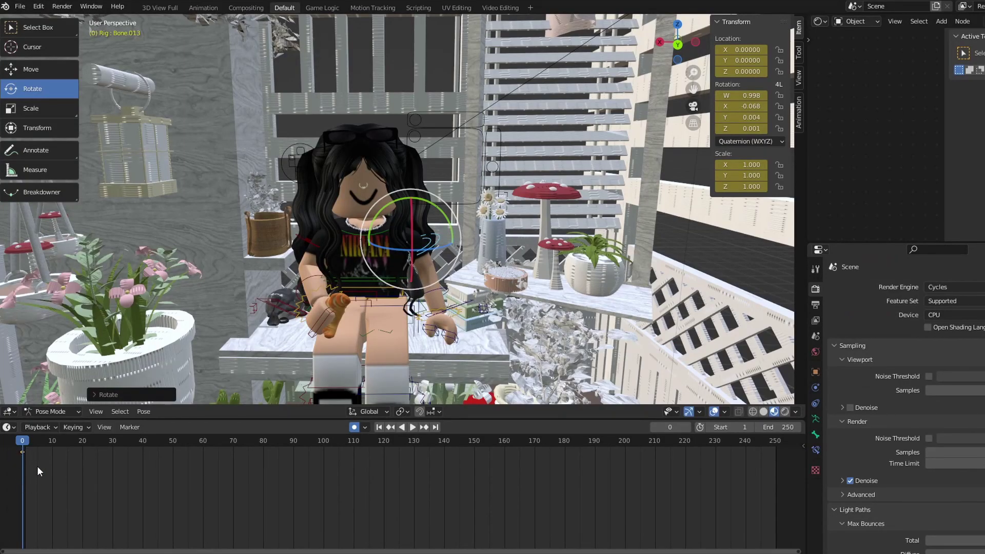
- Play the animation, then scrub forward to around frame 21
key("space")
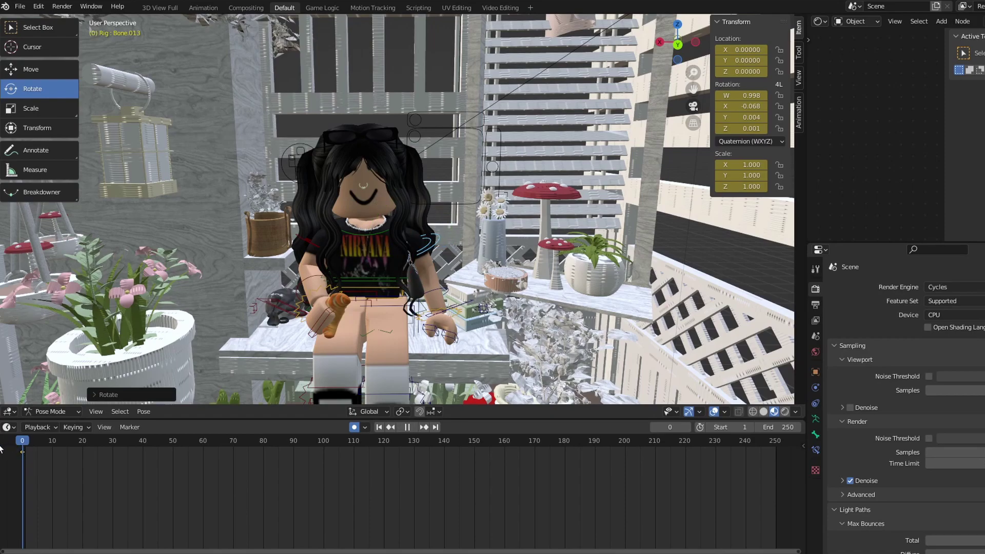
key("Escape")
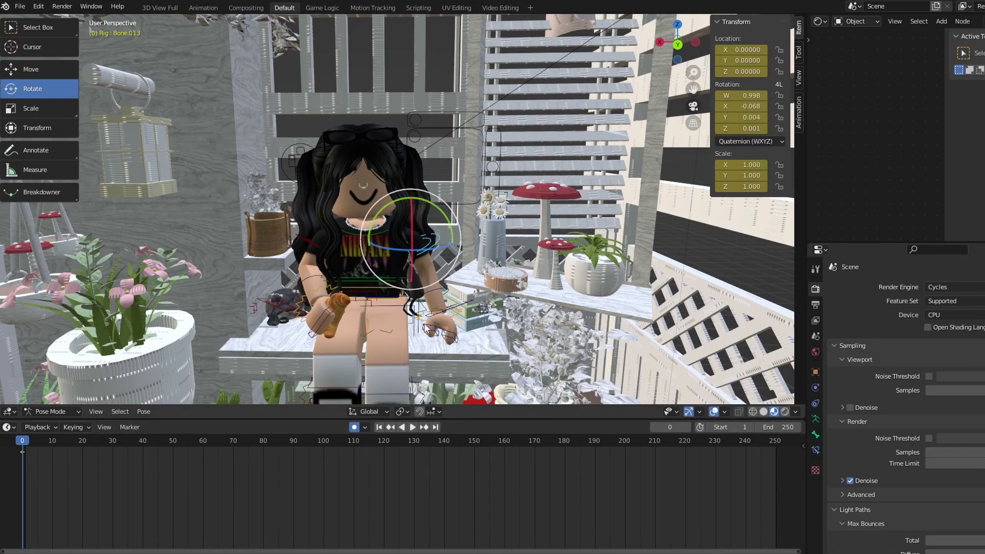
left_click_drag(24, 441, 122, 451)
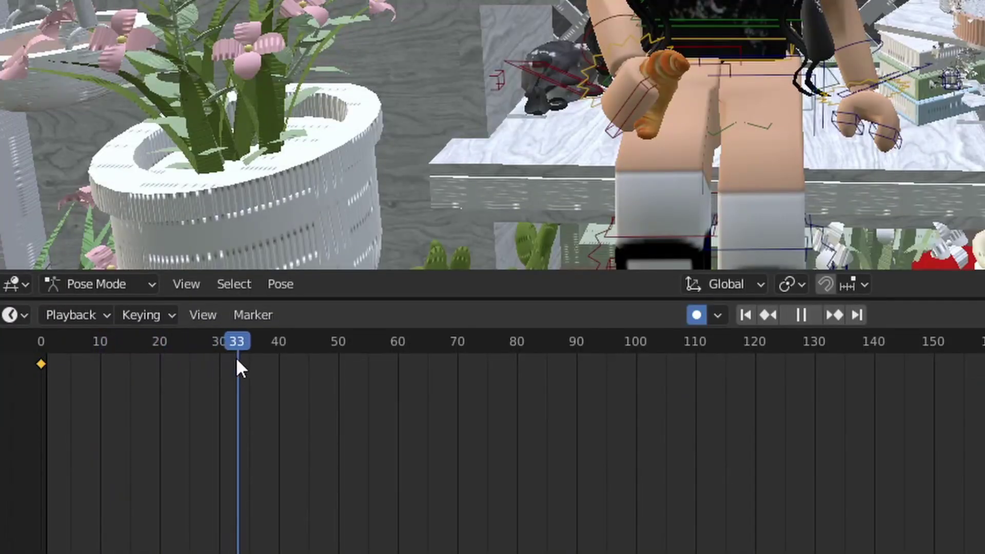
- At frame 27, rotate the arm bone upward into a waving pose
left_click_drag(237, 359, 204, 361)
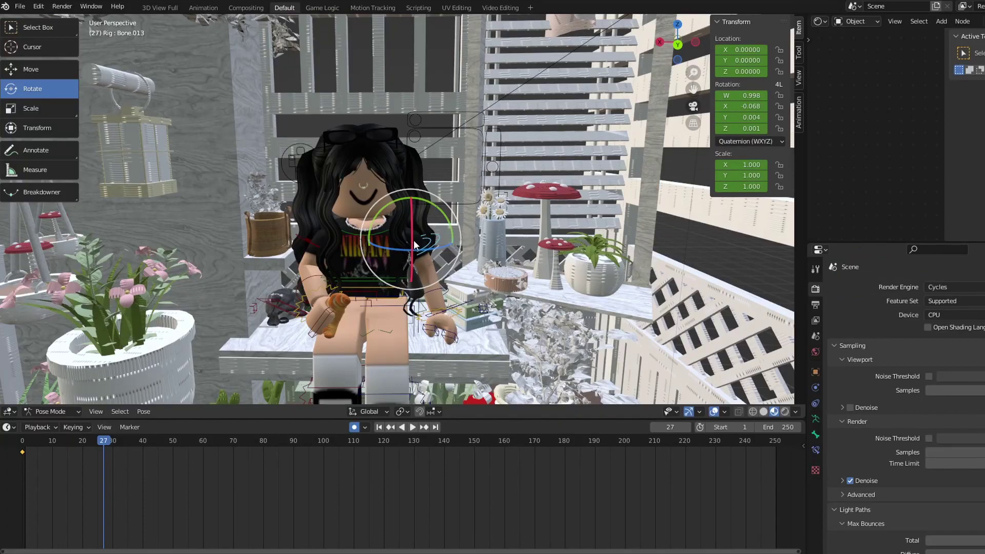
left_click_drag(413, 240, 411, 214)
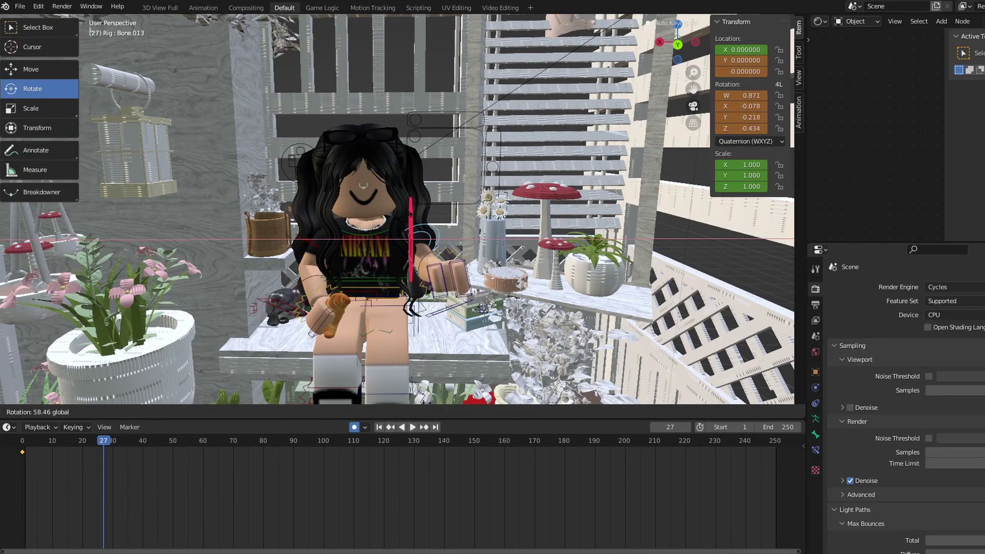
left_click_drag(436, 288, 374, 258)
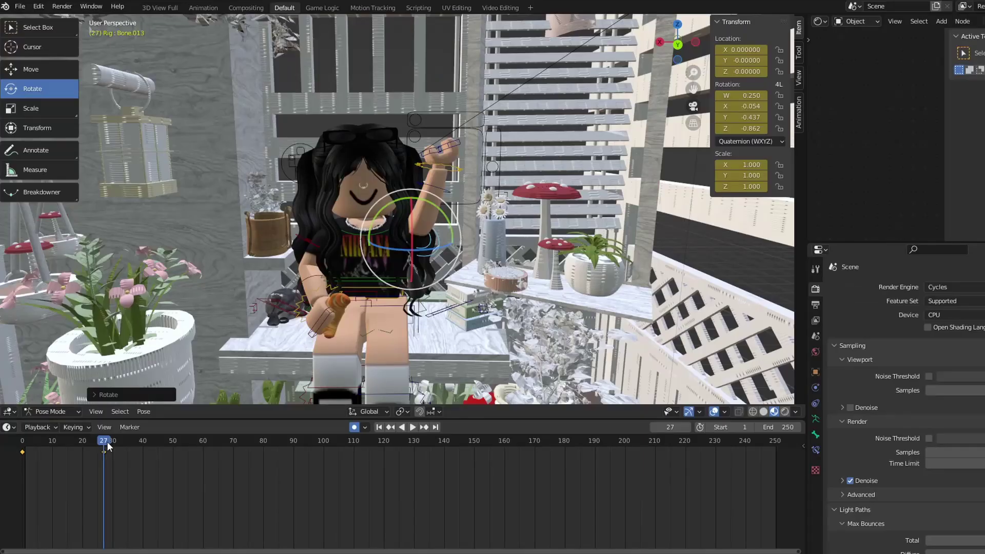
- Rewind to frame 0 and play back the arm rising into the wave
left_click_drag(212, 339, 3, 338)
key("space")
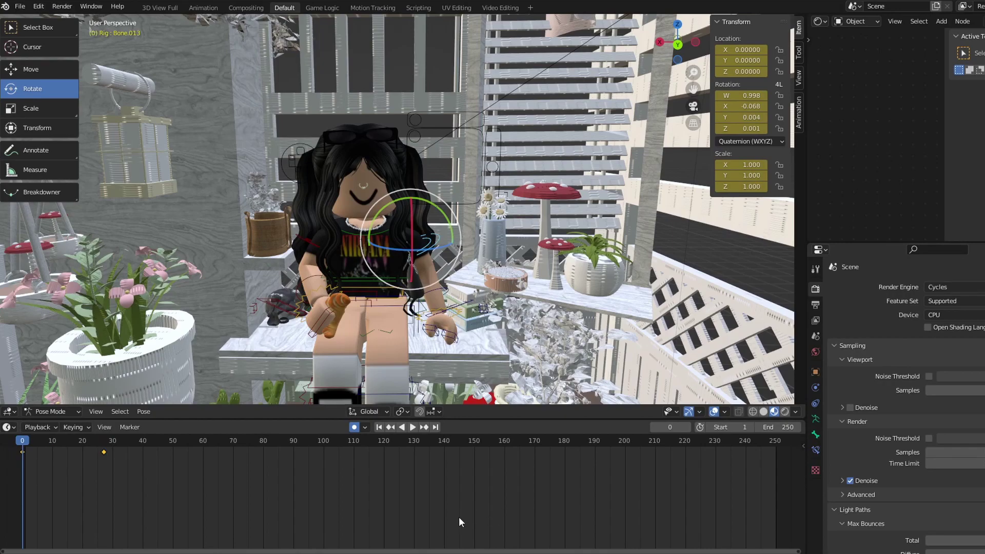
key("space")
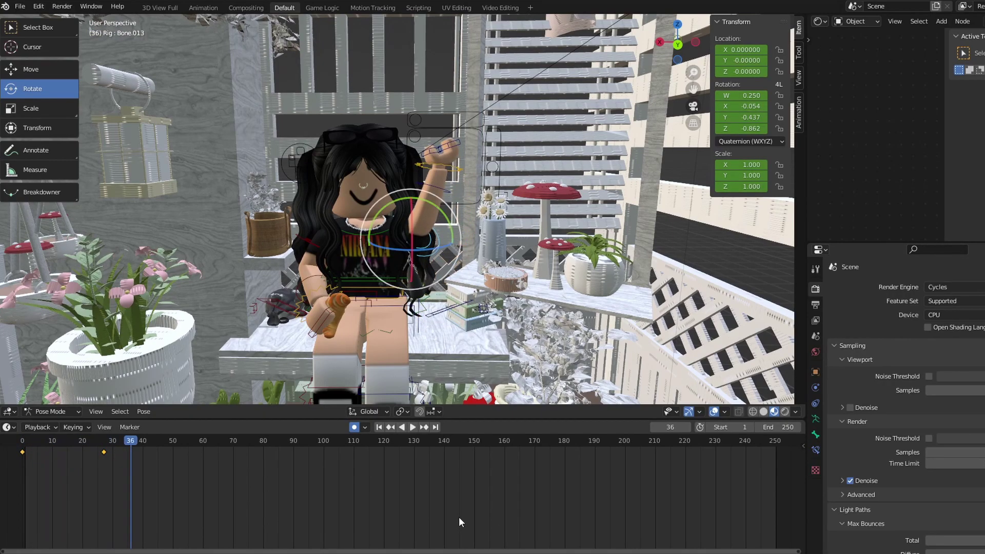
key("space")
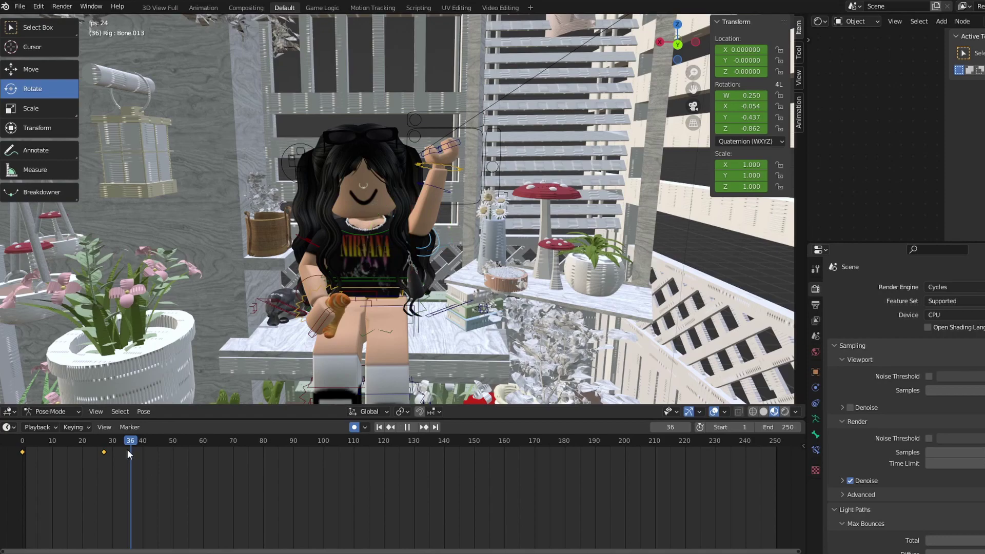
key("space")
left_click_drag(148, 442, 22, 441)
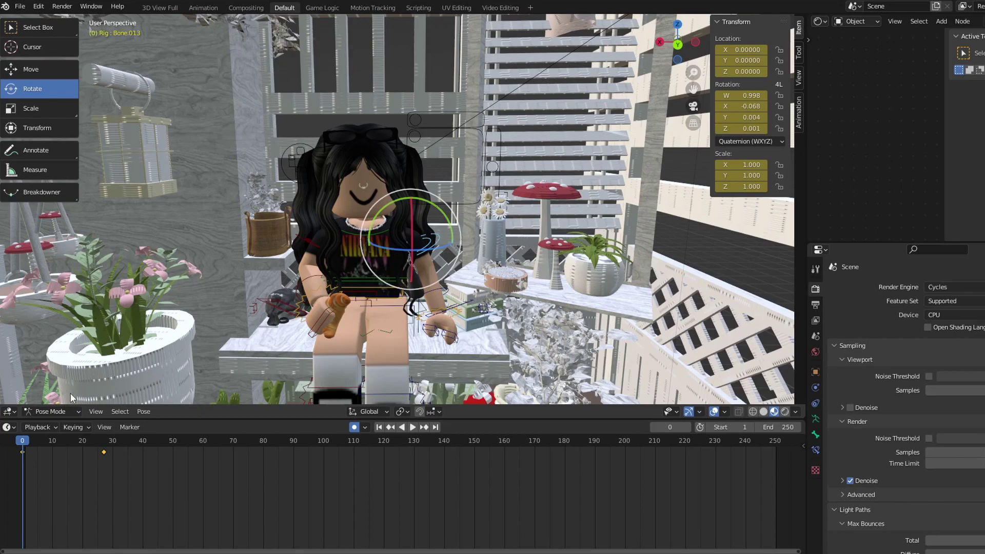
key("space")
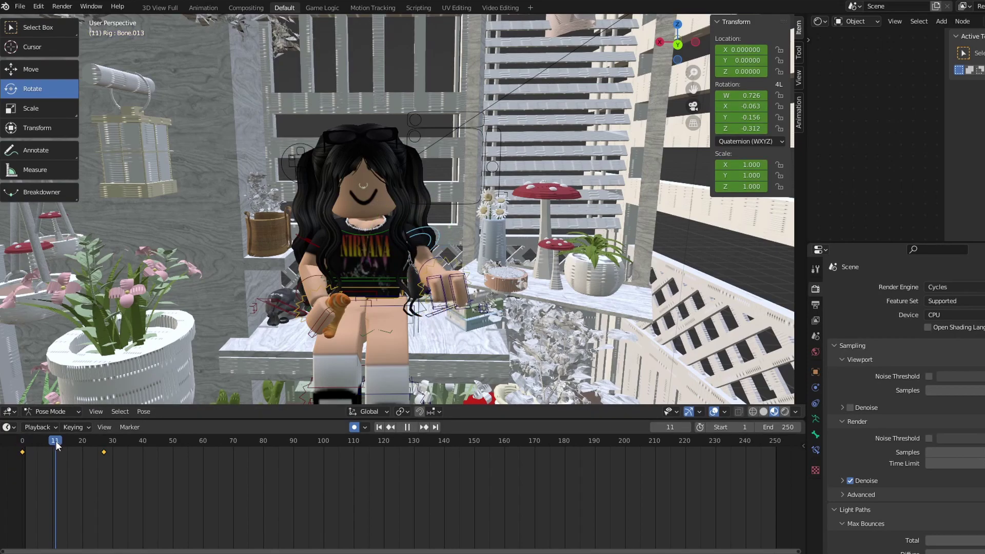
key("Escape")
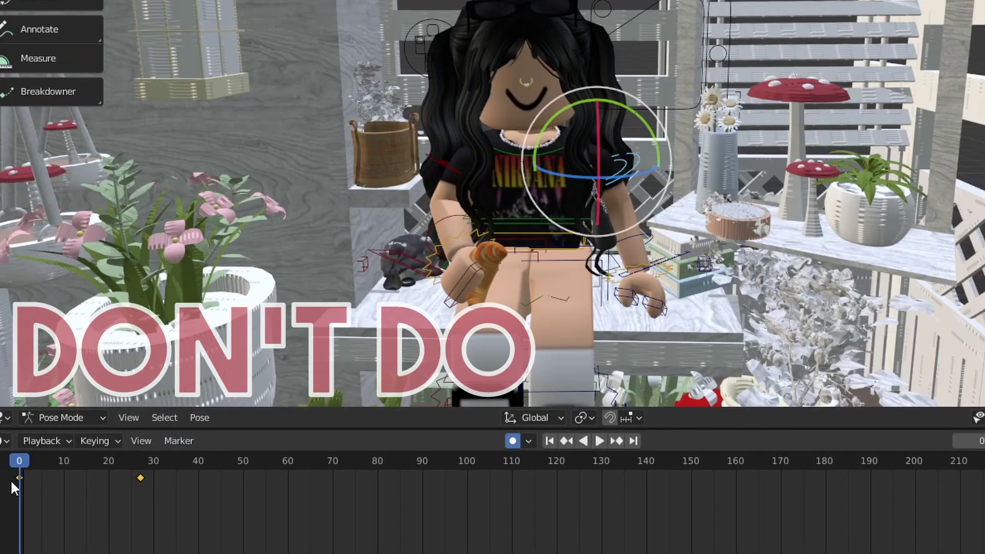
left_click_drag(19, 458, 32, 457)
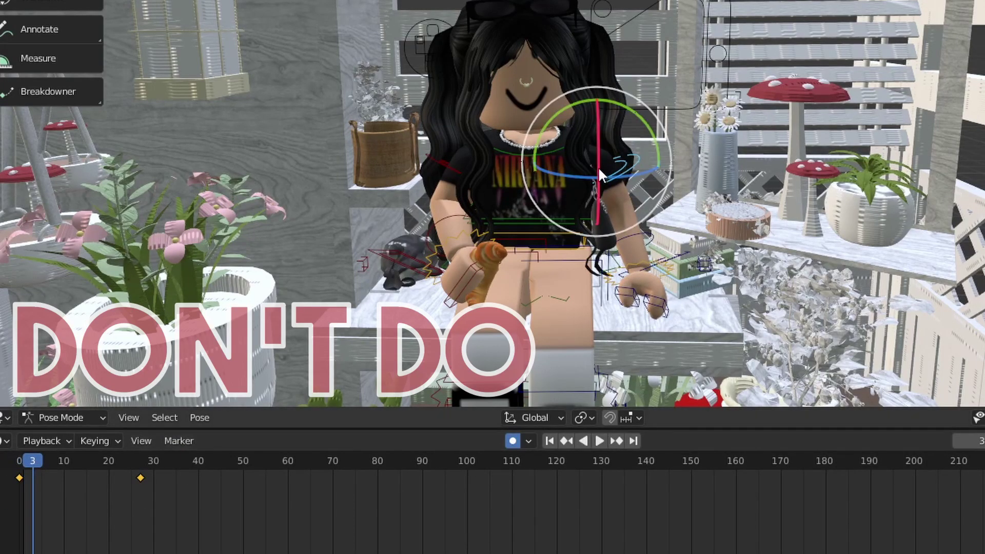
mouse_move(599, 168)
left_mouse_down()
mouse_move(611, 154)
mouse_move(613, 166)
left_mouse_up()
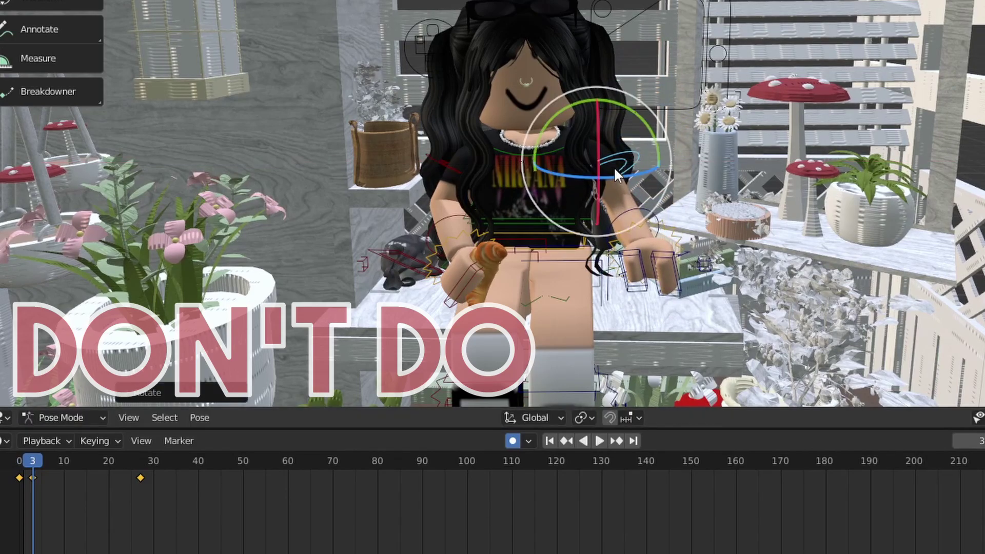
key("Right")
key("Right")
key("Right")
key("Right")
mouse_move(597, 150)
left_mouse_down()
mouse_move(596, 113)
mouse_move(584, 145)
left_mouse_up()
key("space")
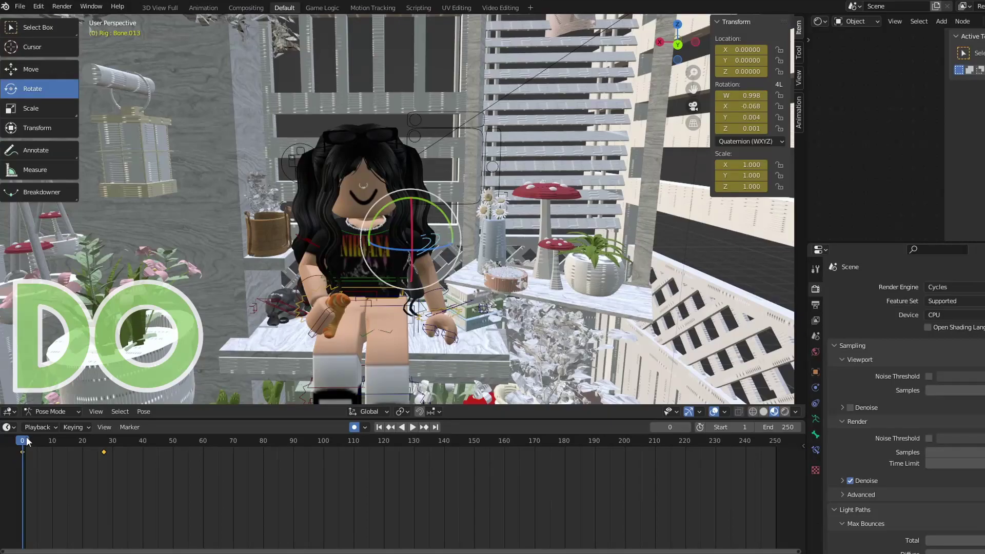
key("space")
left_click_drag(79, 444, 18, 445)
key("space")
key("space")
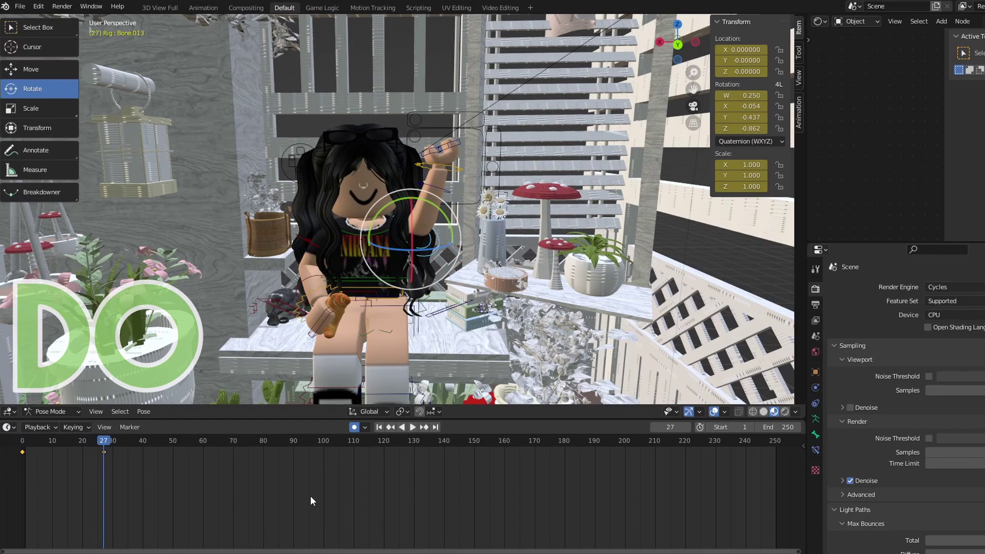
key("shift+Left")
key("space")
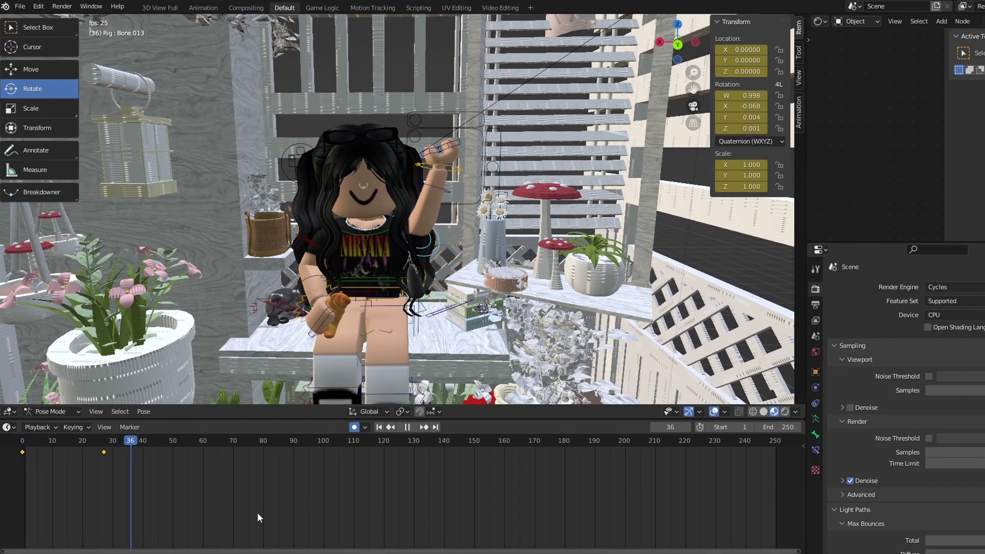
key("space")
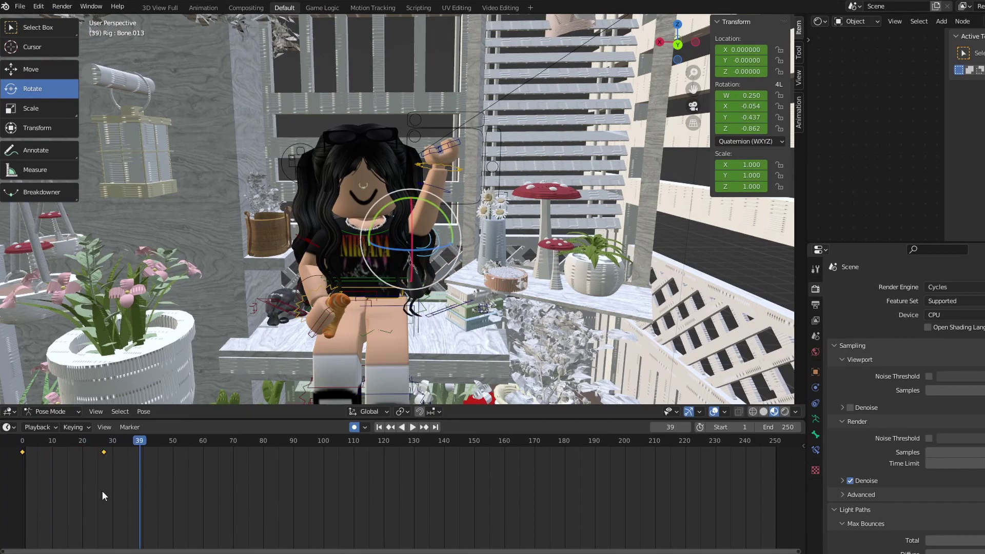
left_click(104, 501)
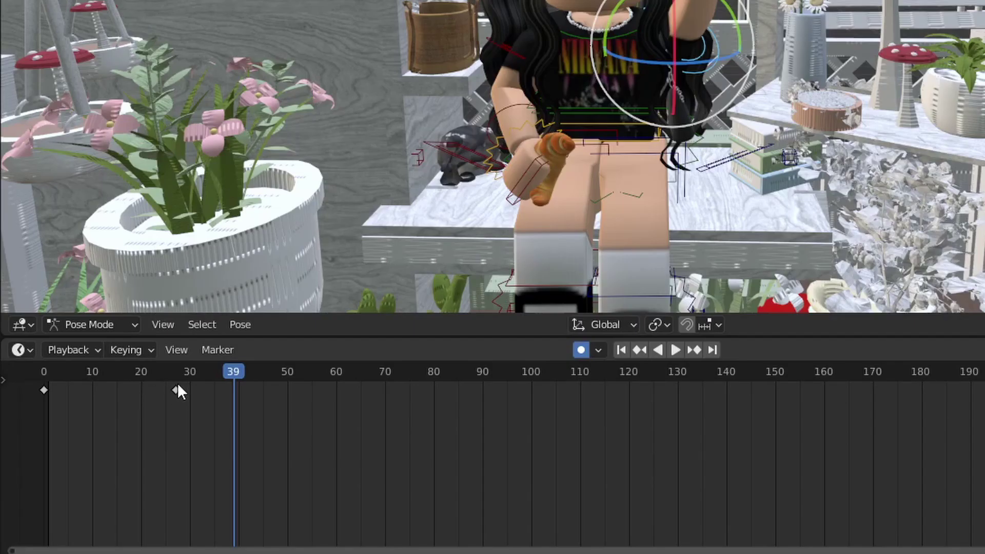
left_click_drag(180, 377, 160, 404)
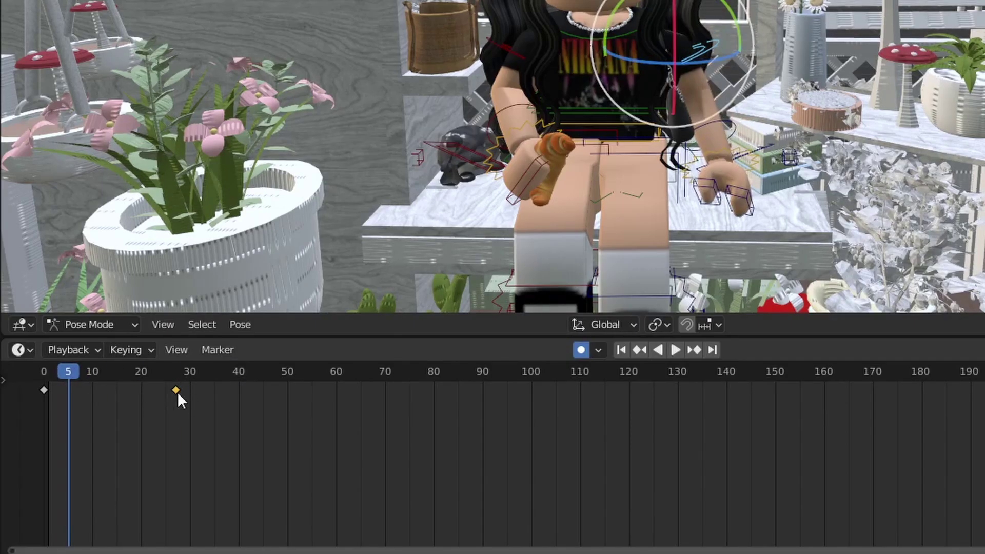
key("g")
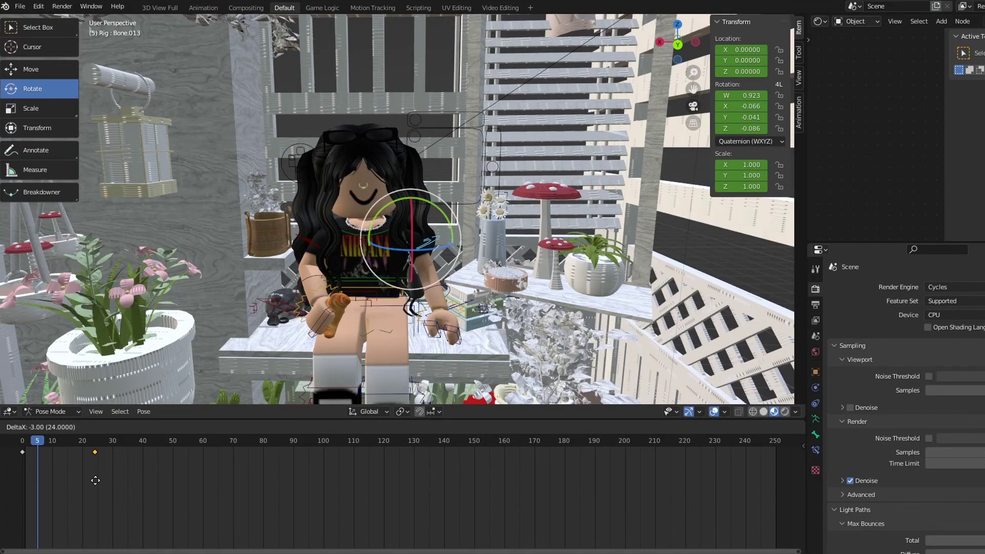
left_click(85, 485)
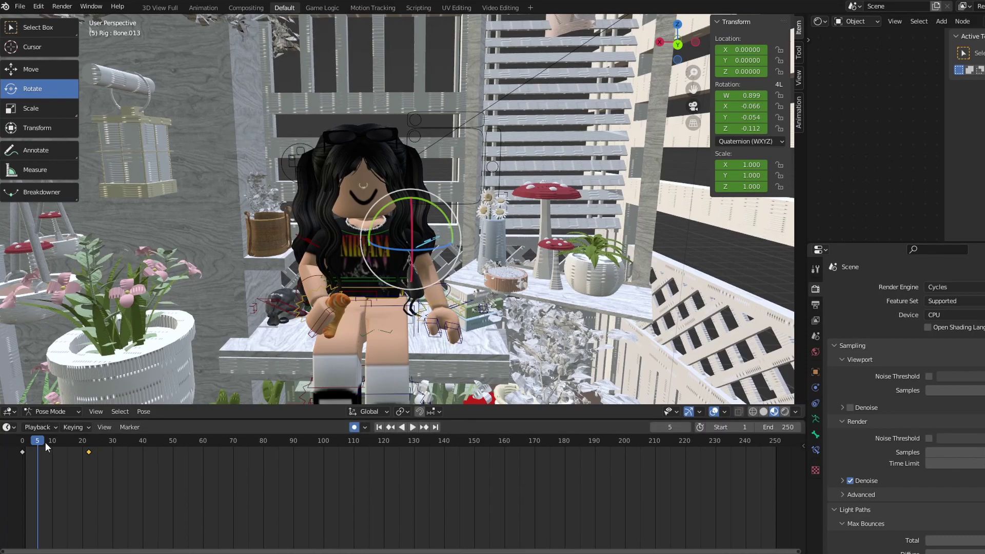
left_click_drag(46, 446, 162, 465)
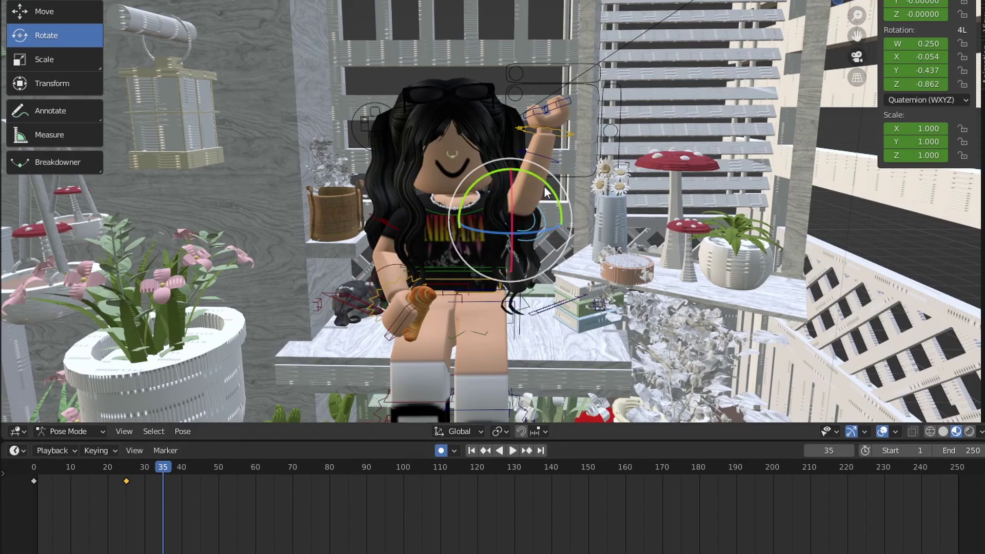
left_click_drag(545, 190, 549, 165)
left_click(34, 467)
key("space")
key("space")
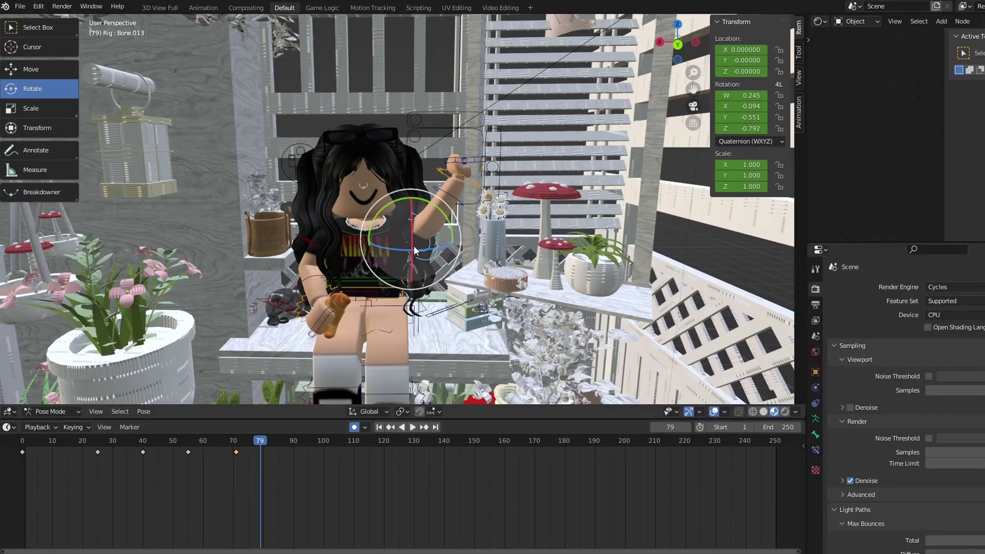
left_click_drag(257, 443, 16, 445)
key("space")
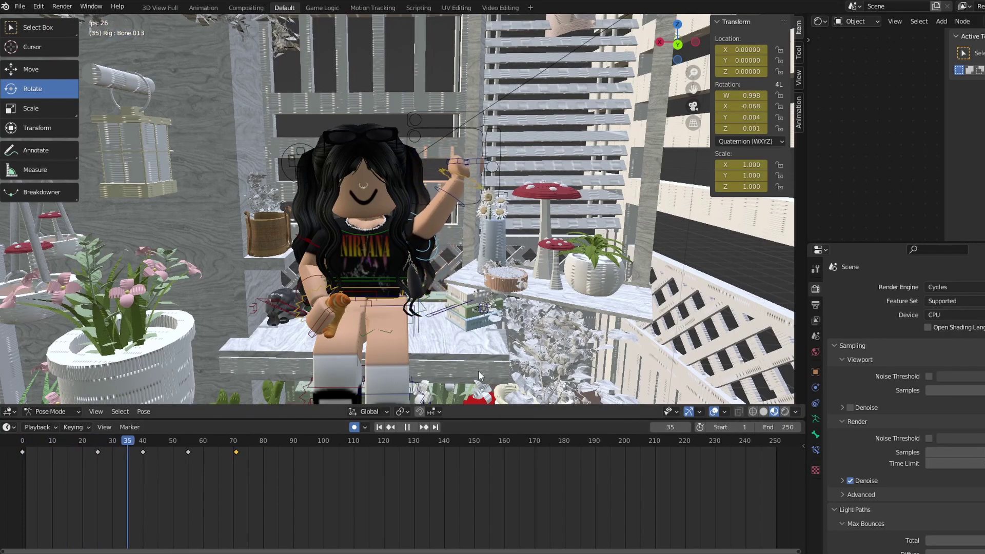
key("space")
left_click_drag(192, 443, 22, 439)
key("space")
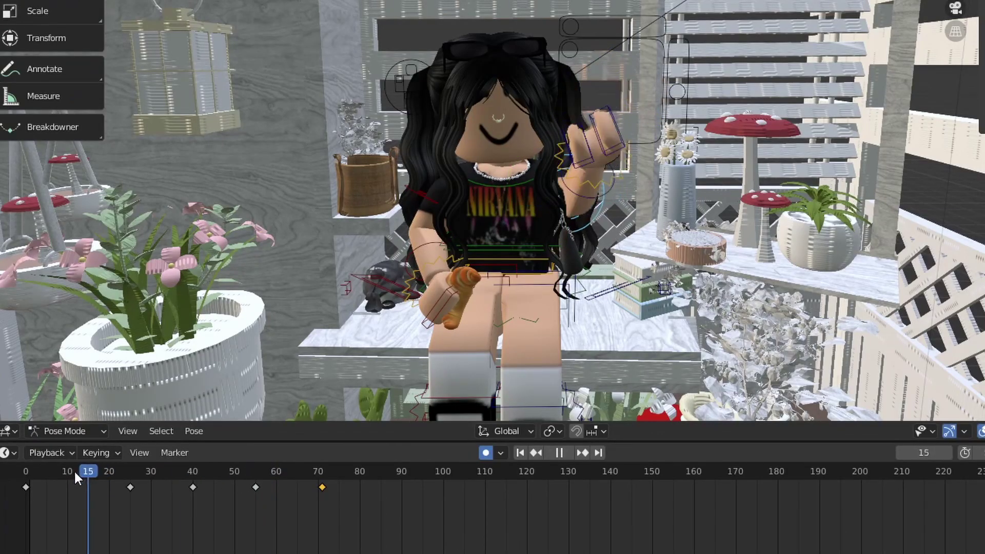
key("space")
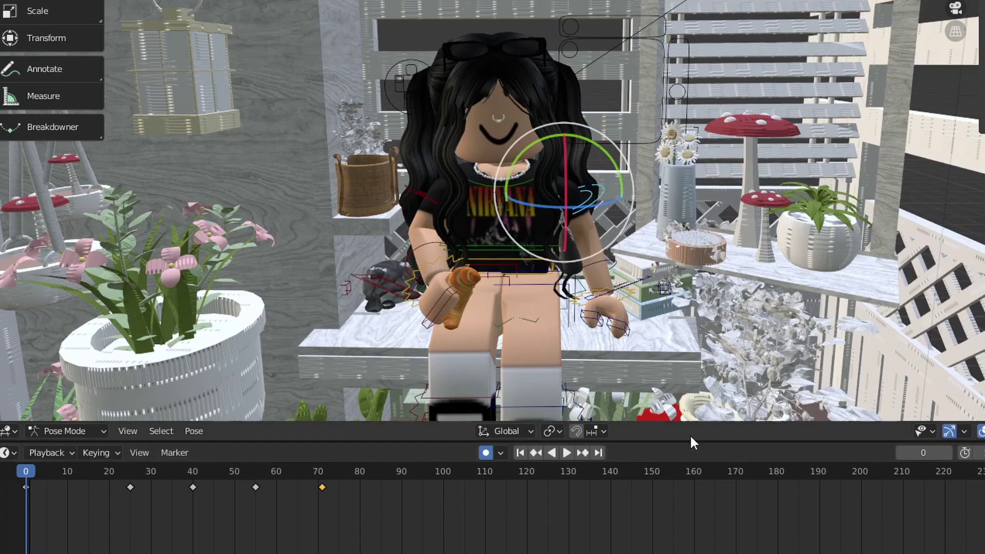
- Play and scrub the arm-raise to frame 33, checking Bone.013's keyframes
key("space")
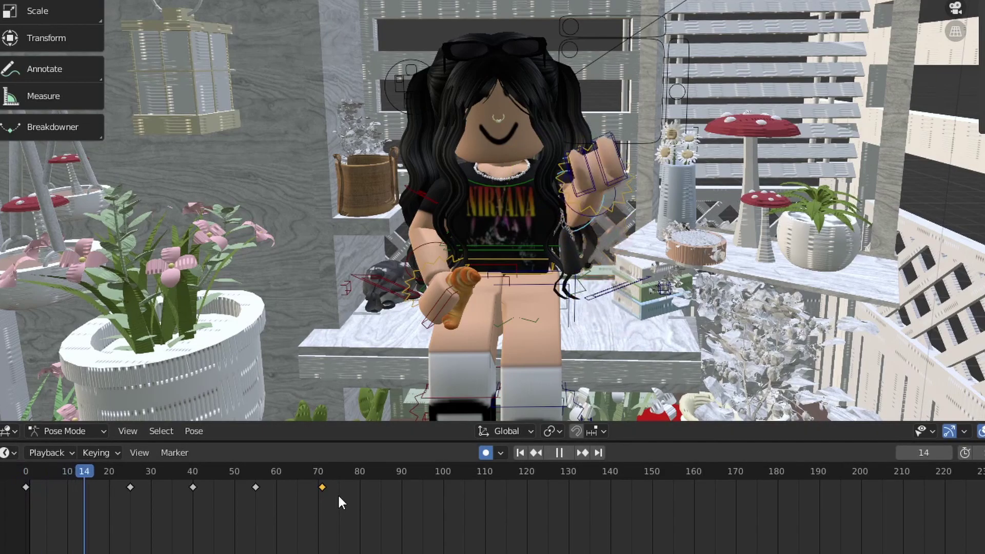
key("space")
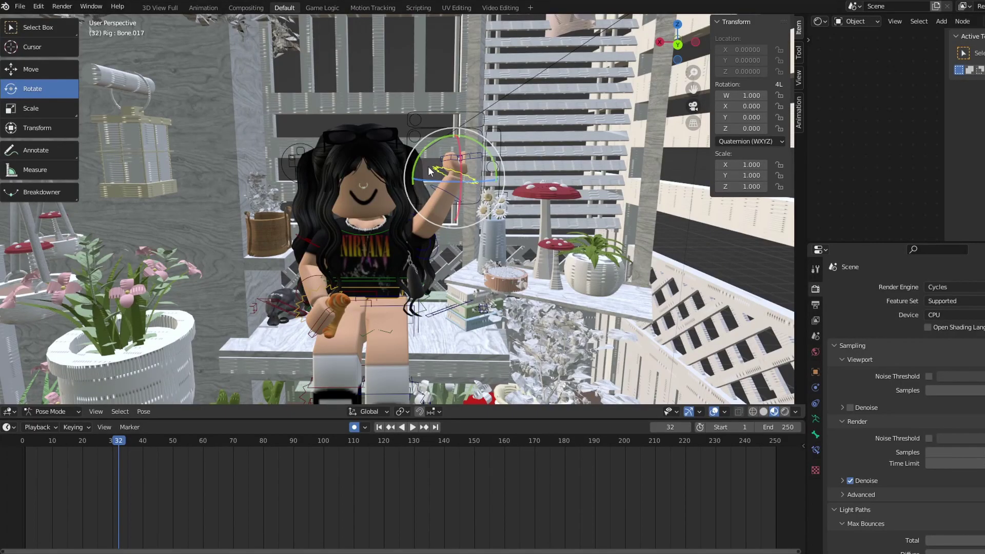
left_click_drag(26, 442, 121, 460)
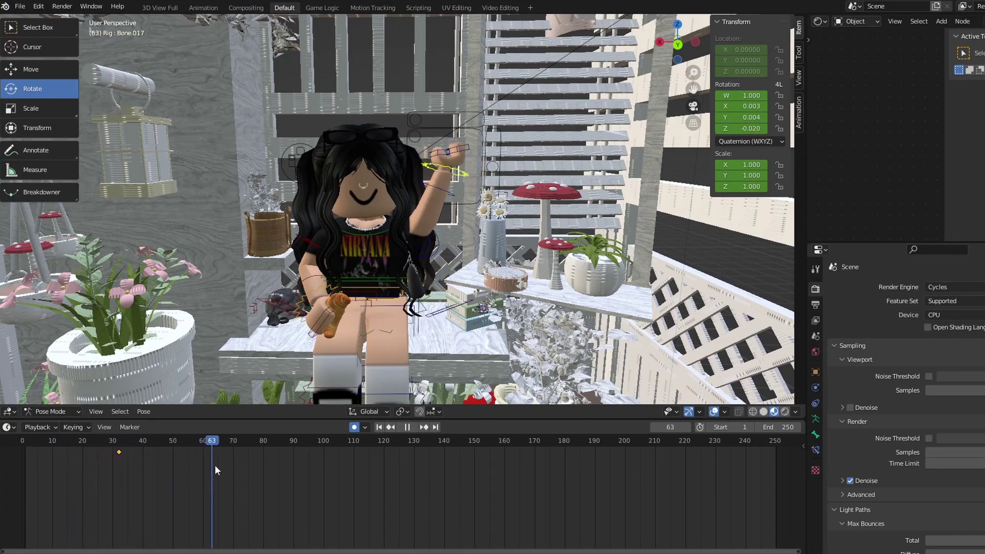
left_click_drag(226, 467, 122, 463)
key("space")
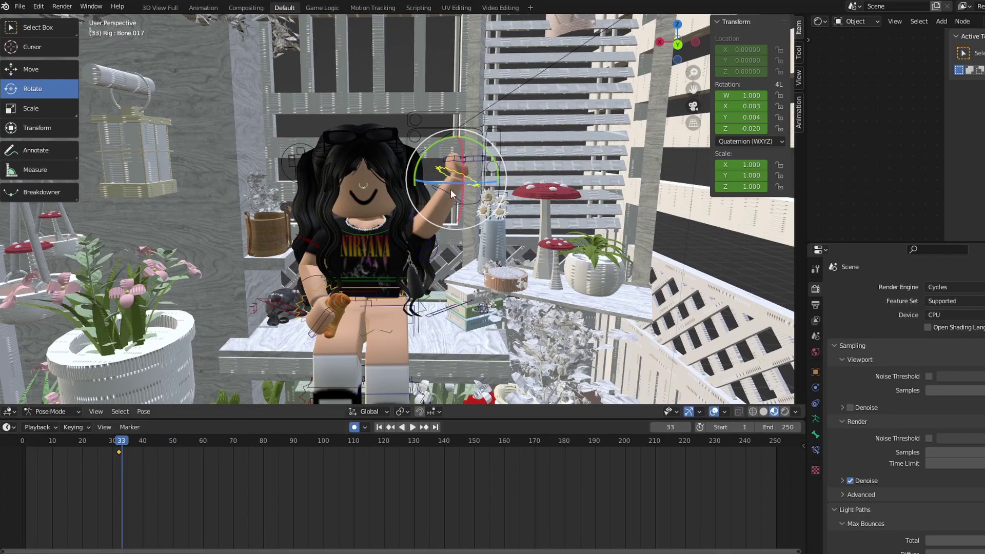
left_click(435, 251)
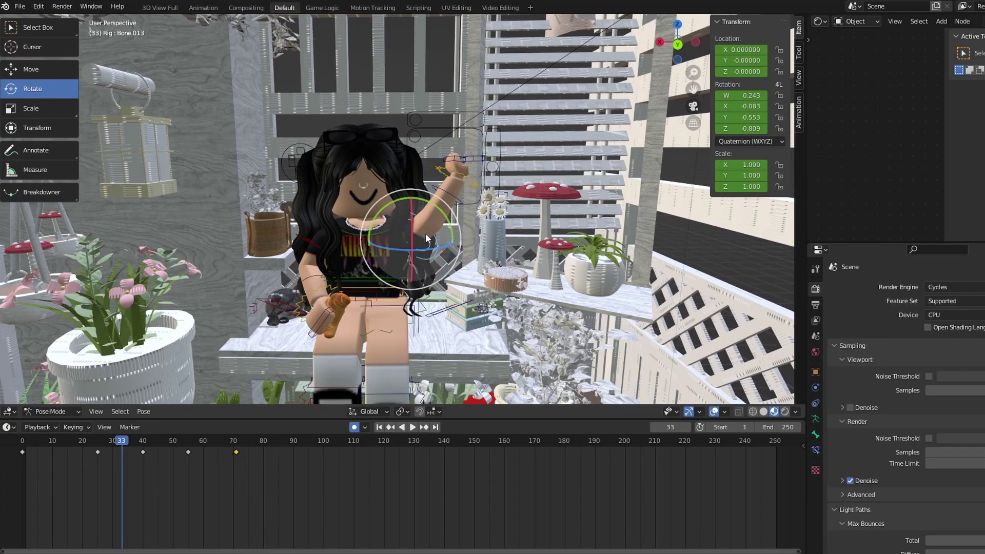
left_click_drag(121, 441, 9, 436)
key("Up")
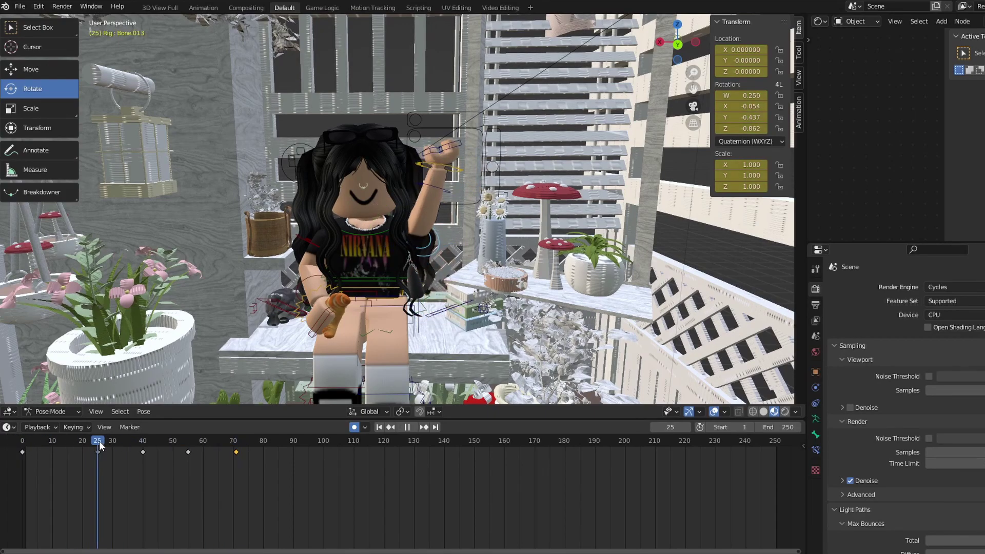
- Select Bone.017 and key the hand tilting side to side at frames 42, 54 and 69
left_click(458, 171)
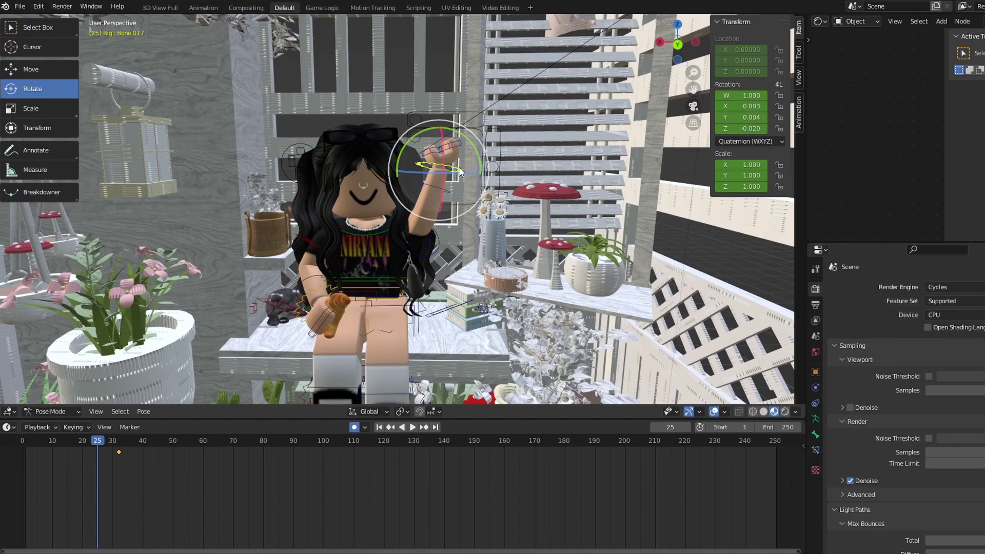
left_click_drag(100, 445, 279, 462)
left_click_drag(218, 466, 149, 449)
left_click_drag(490, 152, 500, 155)
left_click_drag(149, 450, 186, 450)
left_click_drag(457, 135, 446, 128)
left_click_drag(185, 449, 230, 450)
left_click_drag(435, 147, 447, 140)
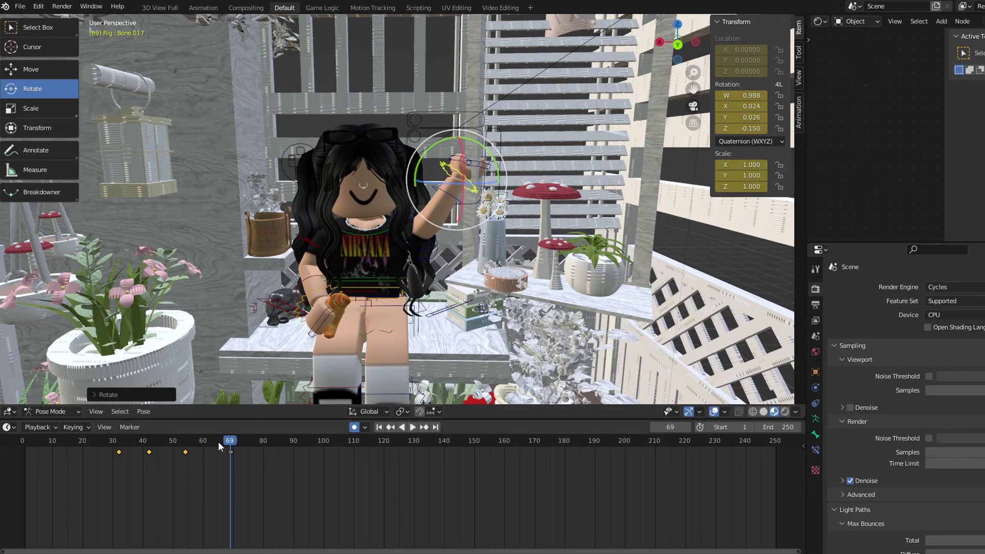
left_click_drag(122, 444, 266, 446)
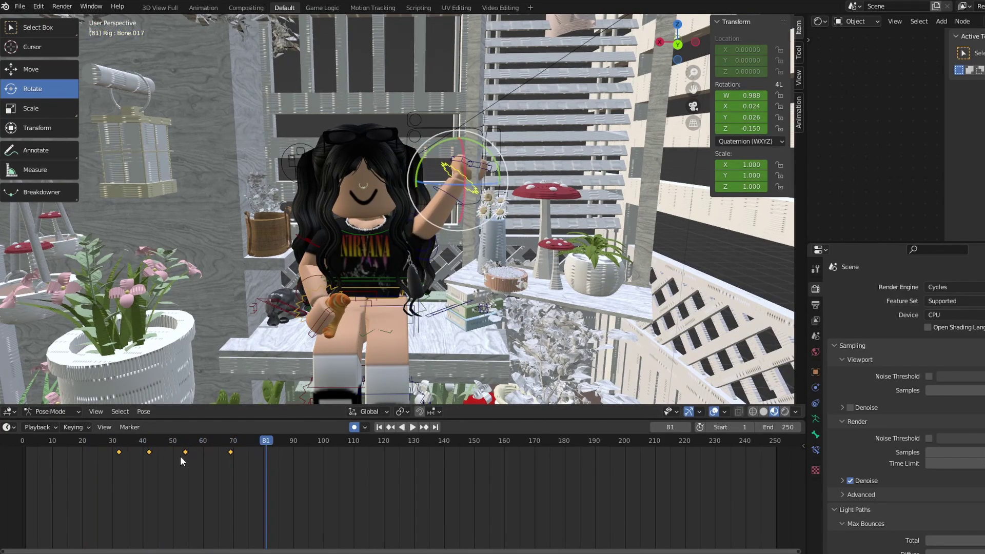
- Shift the hand keyframes earlier and retime them, replaying the wave to check
key("ctrl+z")
left_click_drag(149, 452, 242, 452)
key("space")
key("space")
left_click(109, 445)
key("space")
key("space")
left_click(42, 436)
key("space")
key("space")
left_click(168, 446)
key("space")
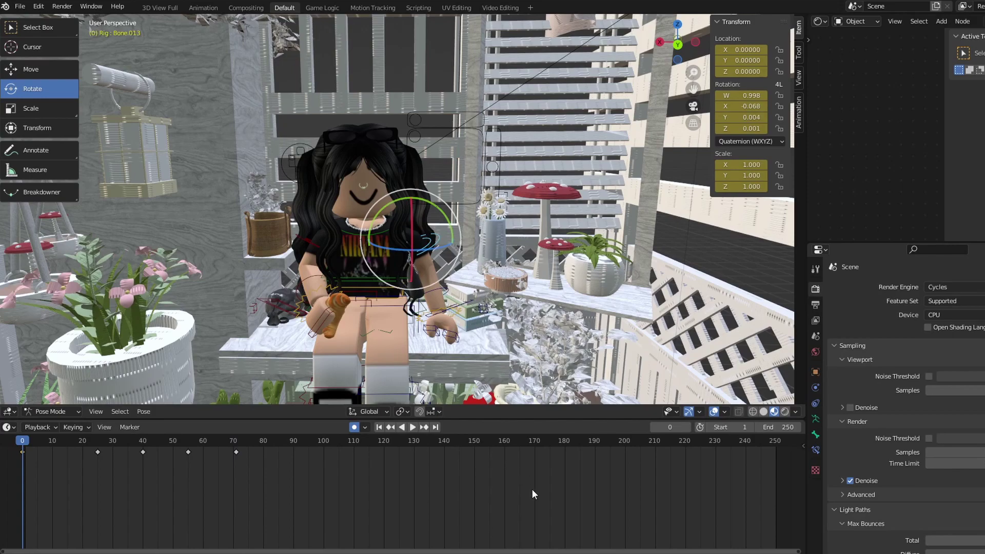
key("space")
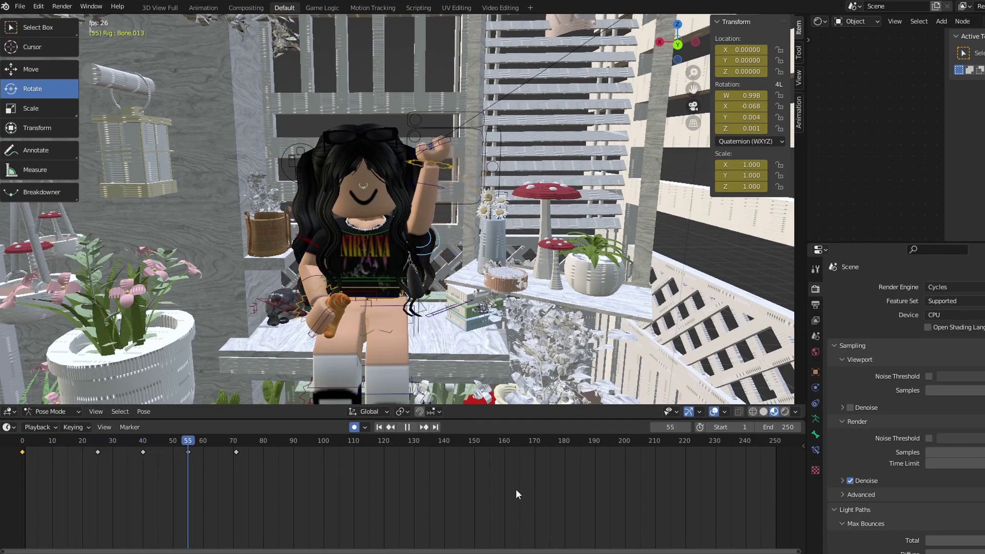
- Stop playback, rewind to frame 0 and key Bone.010's starting arm rotation
key("space")
left_click_drag(273, 444, 21, 449)
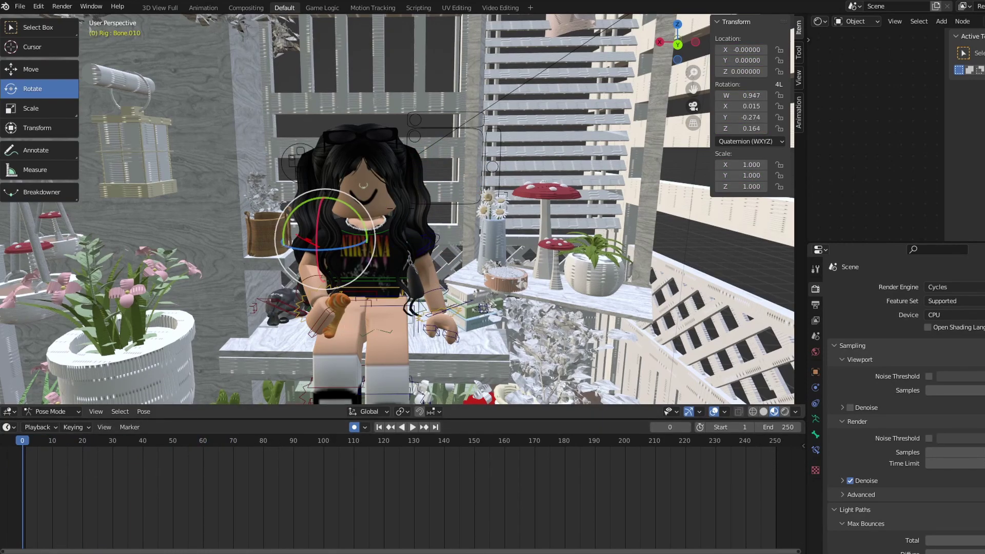
mouse_move(401, 208)
middle_mouse_down()
mouse_move(399, 243)
mouse_move(402, 207)
middle_mouse_up()
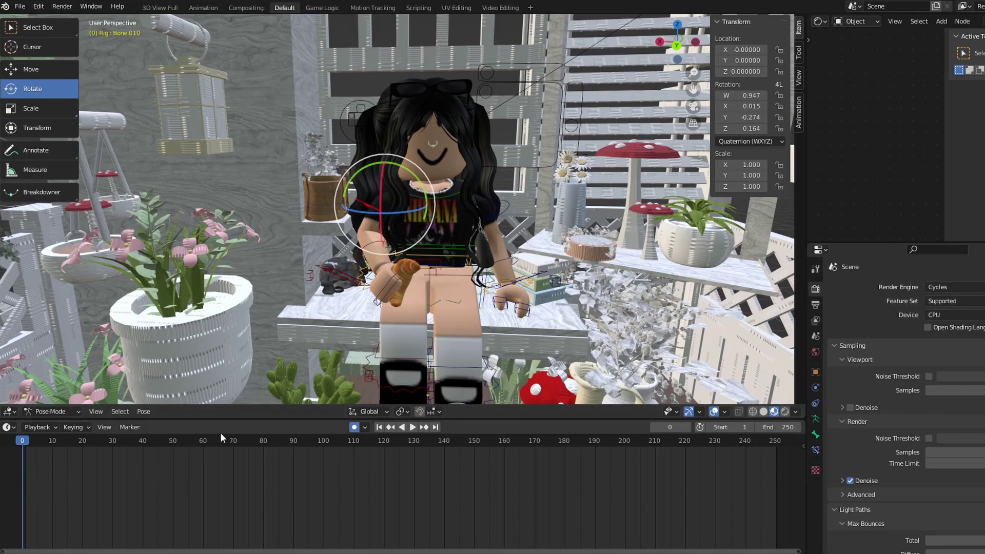
key("i")
- At a later frame, rotate the arm up toward the face and preview it
left_click_drag(25, 444, 116, 447)
left_click_drag(424, 192, 410, 177)
key("ctrl+z")
left_click_drag(116, 445, 77, 445)
left_click_drag(382, 226, 384, 177)
key("space")
- Shift the arm keyframes to frames 30 and 62, adjust the frame-0 pose, and replay
left_click_drag(48, 443, 209, 454)
key("space")
left_click(25, 442)
key("space")
key("space")
left_click(103, 440)
key("space")
key("space")
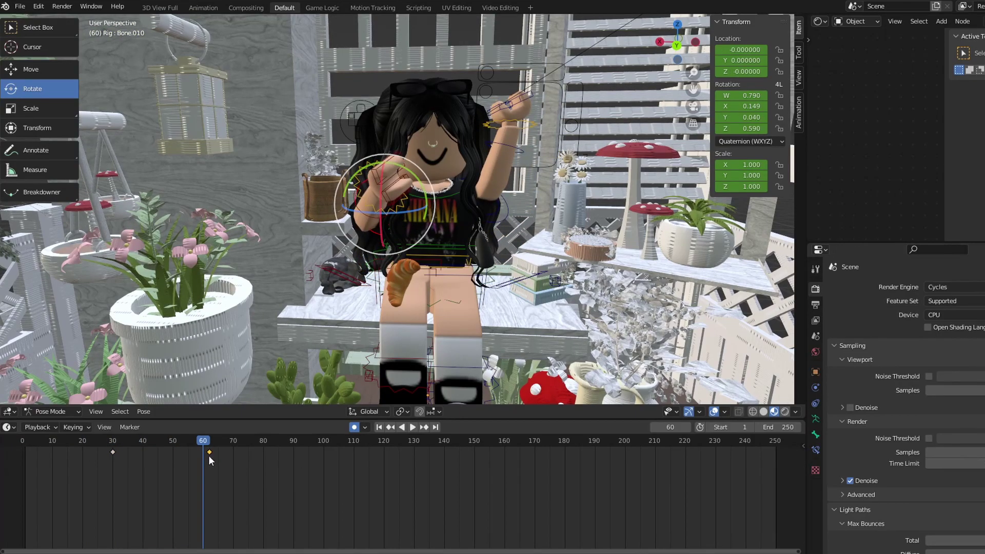
left_click(23, 441)
left_click_drag(419, 185, 422, 192)
key("space")
key("space")
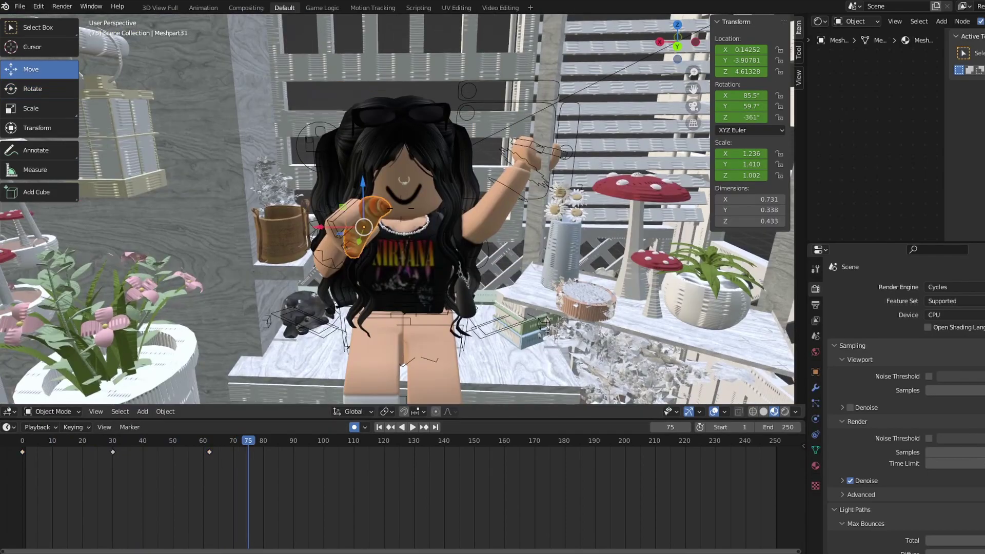
- Select the croissant and go to frame 30 to check it against the hand
key("s")
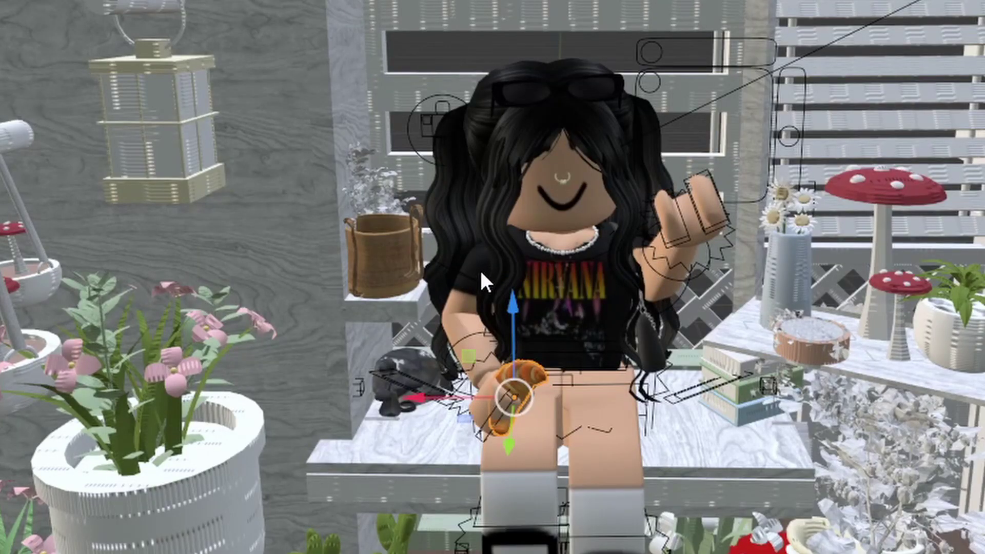
left_click(481, 272)
left_click_drag(103, 465, 410, 478)
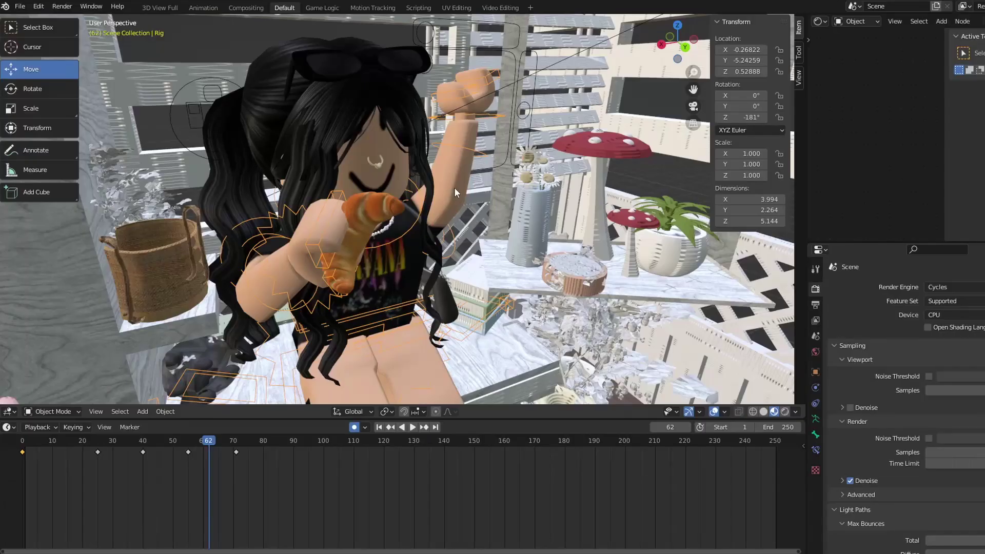
left_click(387, 205)
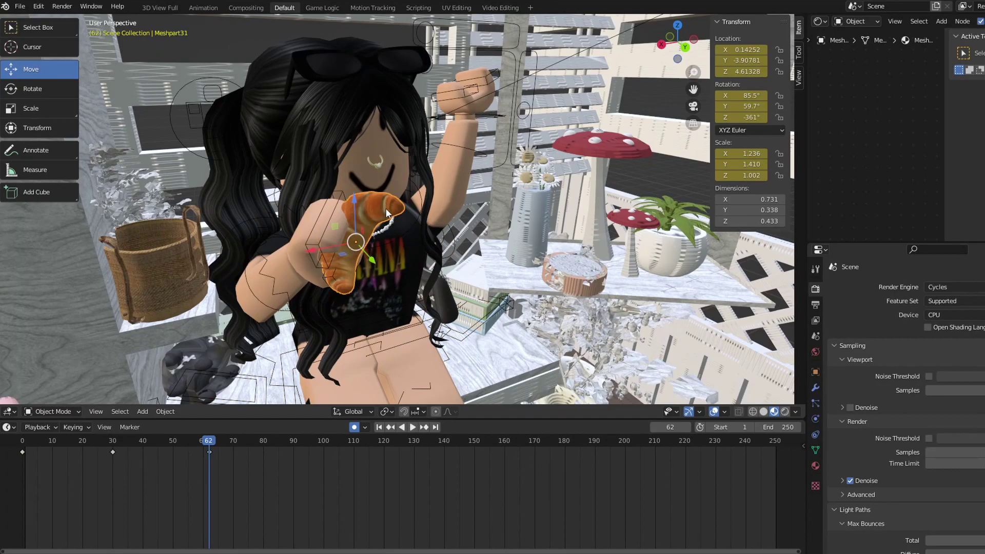
left_click(112, 445)
key("space")
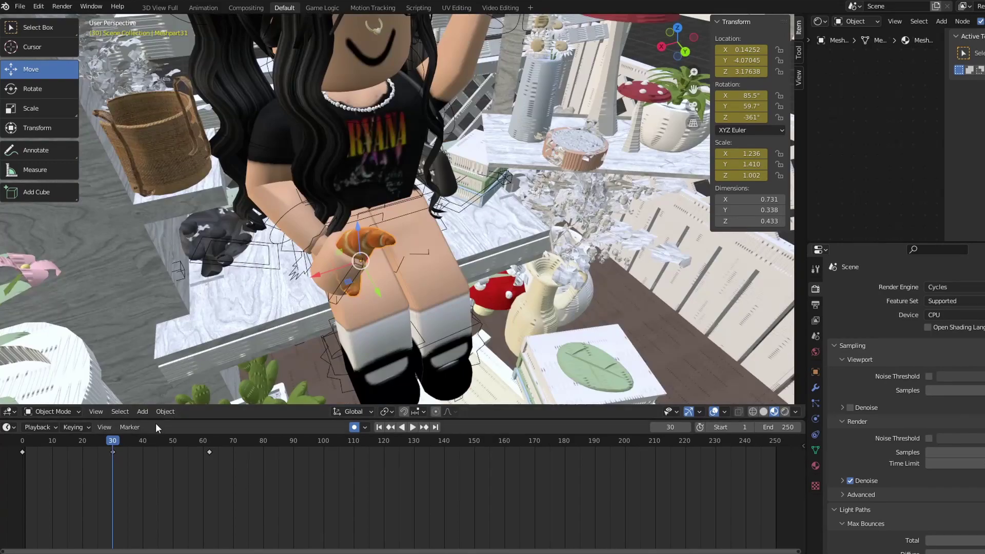
- Key the croissant's raised location at frame 62 and play the animation from frame 0
left_click_drag(212, 432, 210, 432)
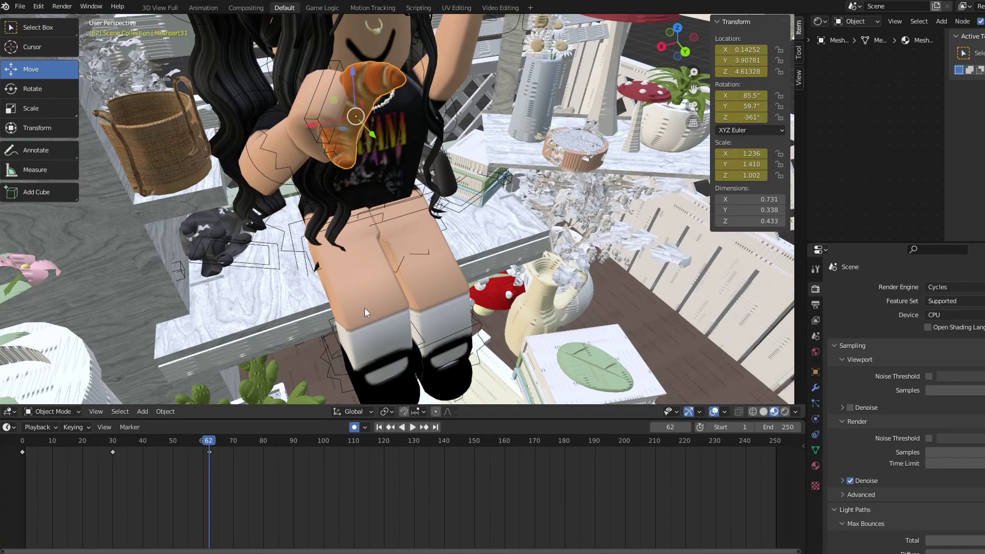
middle_click_drag(366, 308, 409, 230)
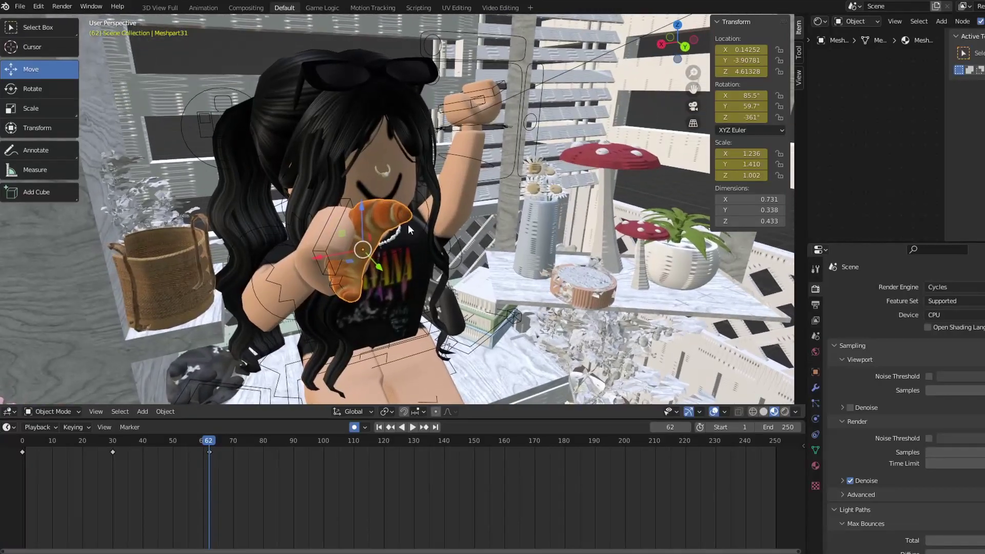
key("i")
key("shift+Left")
key("space")
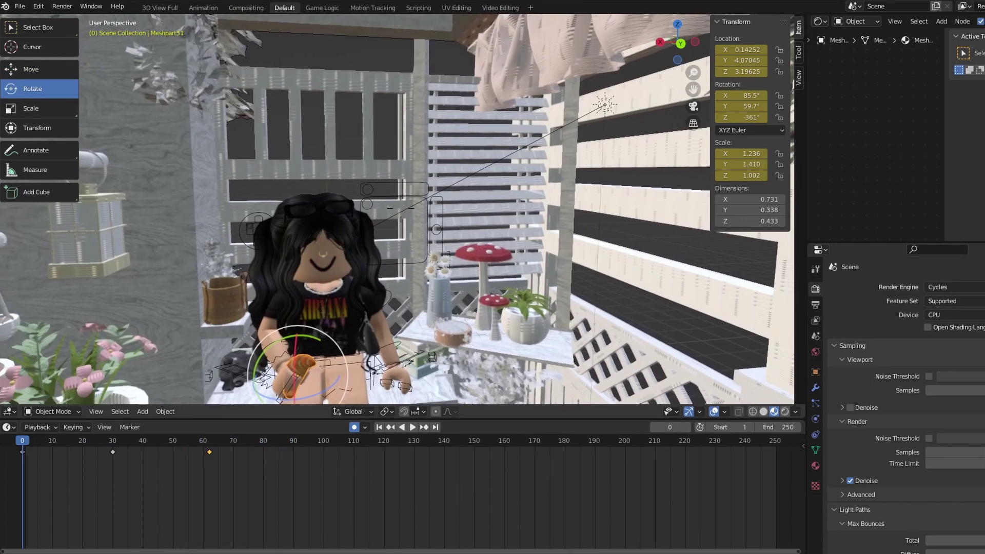
mouse_move(451, 279)
middle_mouse_down()
mouse_move(480, 275)
mouse_move(468, 276)
middle_mouse_up()
key("space")
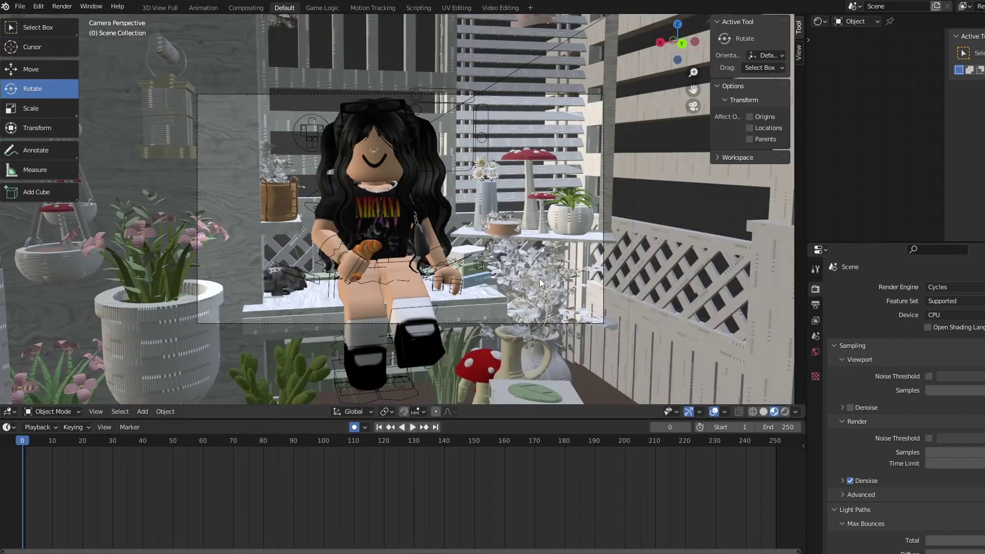
- Select the camera and fly it into its starting position around the seated avatar
scroll(400, 209, "up", 3)
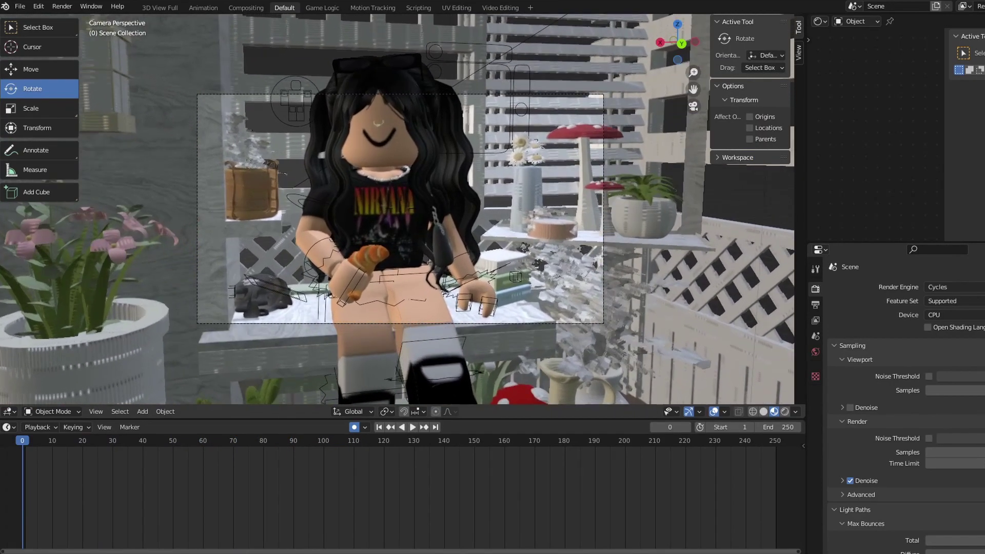
scroll(400, 209, "down", 2)
scroll(400, 209, "down", 1)
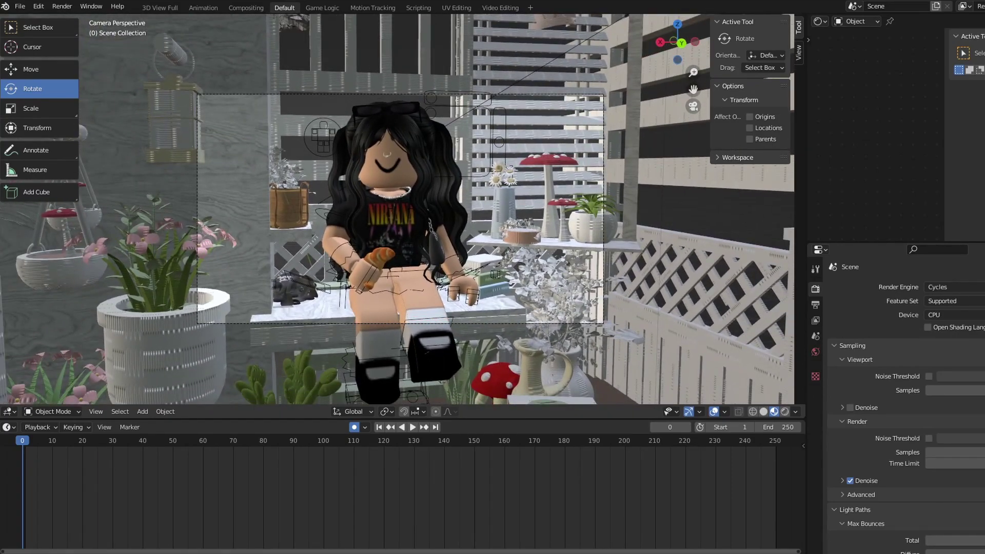
middle_click_drag(400, 209, 374, 209)
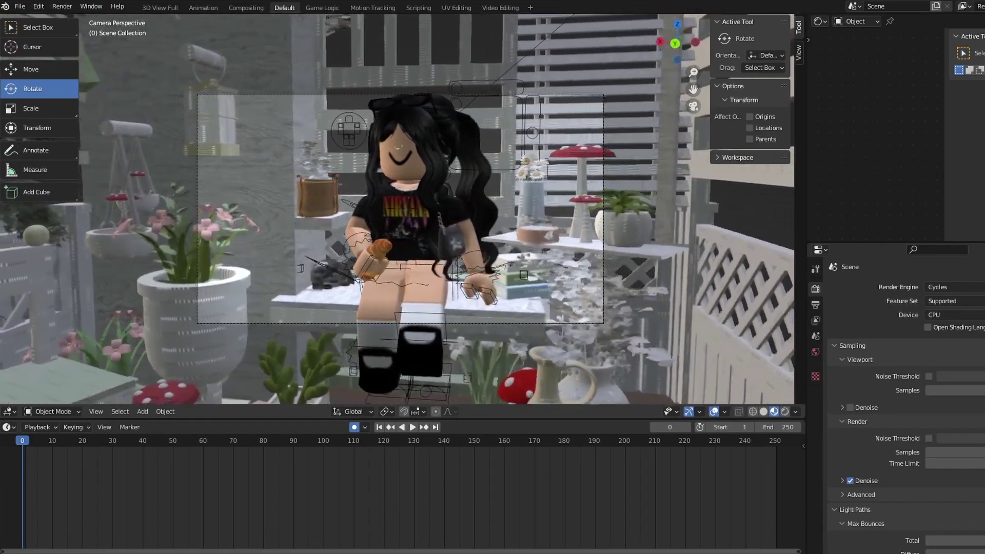
key("a")
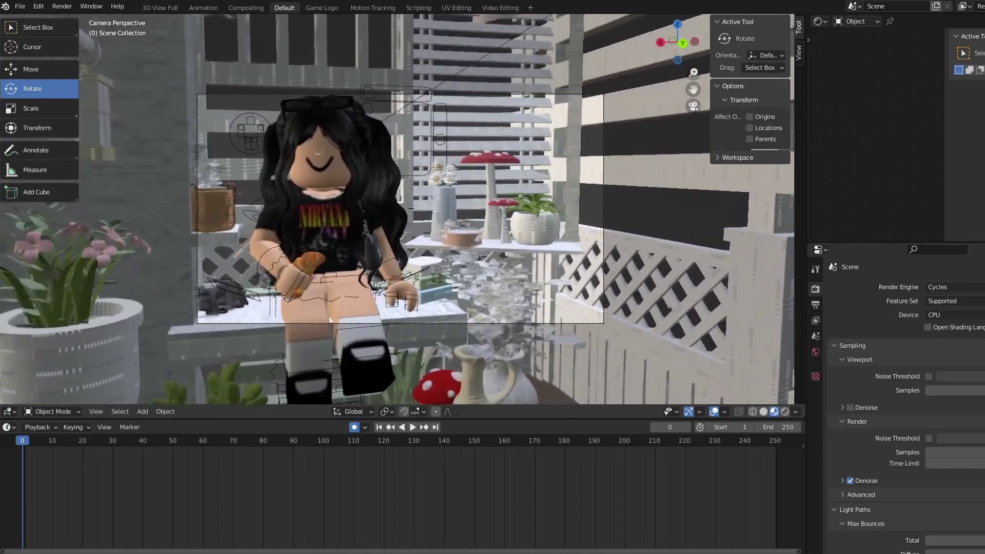
scroll(319, 322, "up", 3)
left_click(319, 322)
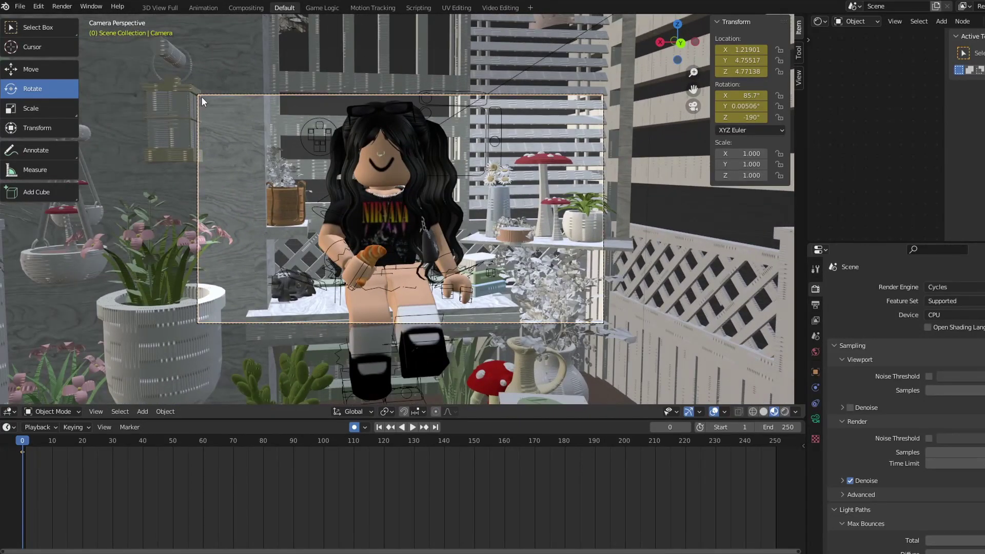
key("shift+grave")
key("s")
key("w")
key("a")
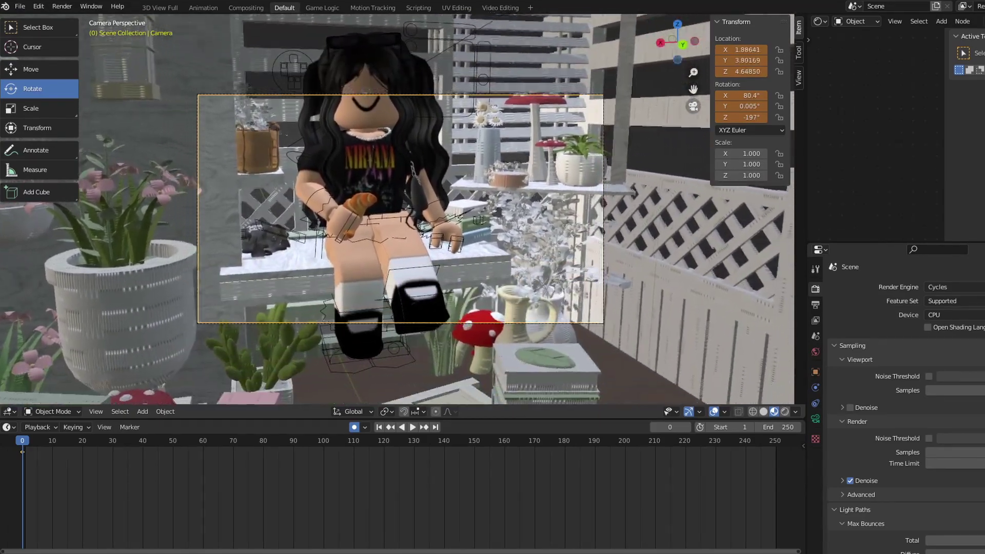
key("w")
key("s")
- Play the camera animation from frame 0 and stop at frame 34
left_click_drag(22, 441, 34, 442)
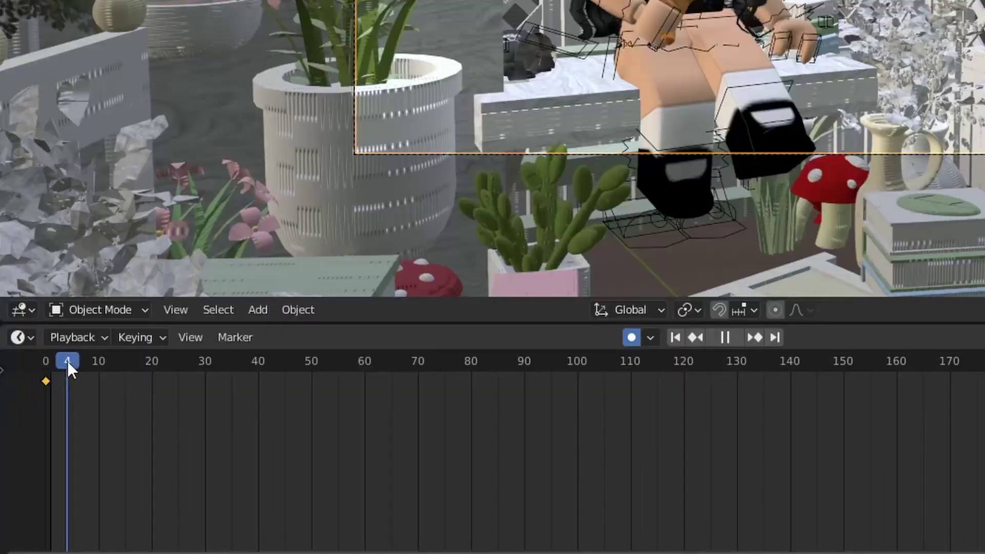
left_click_drag(62, 364, 255, 341)
key("space")
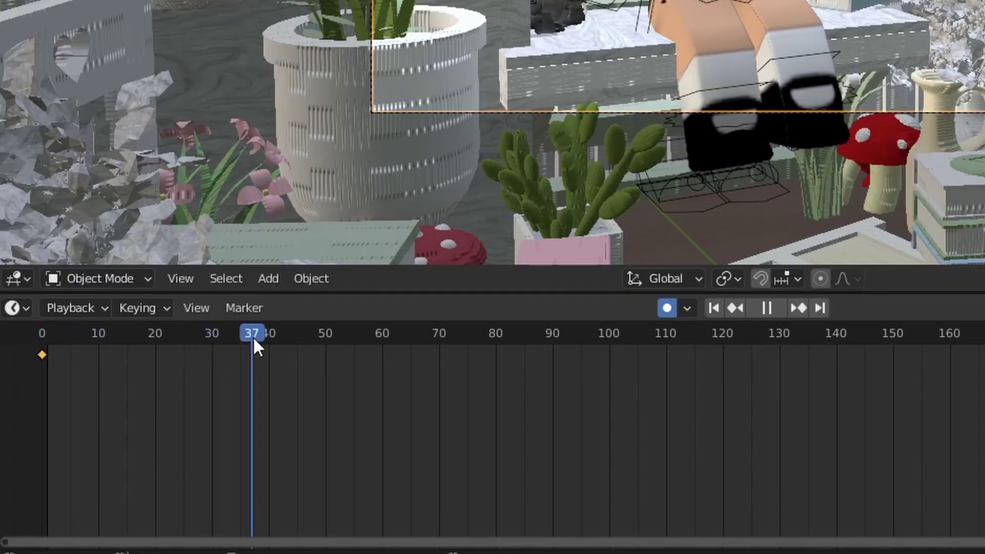
key("space")
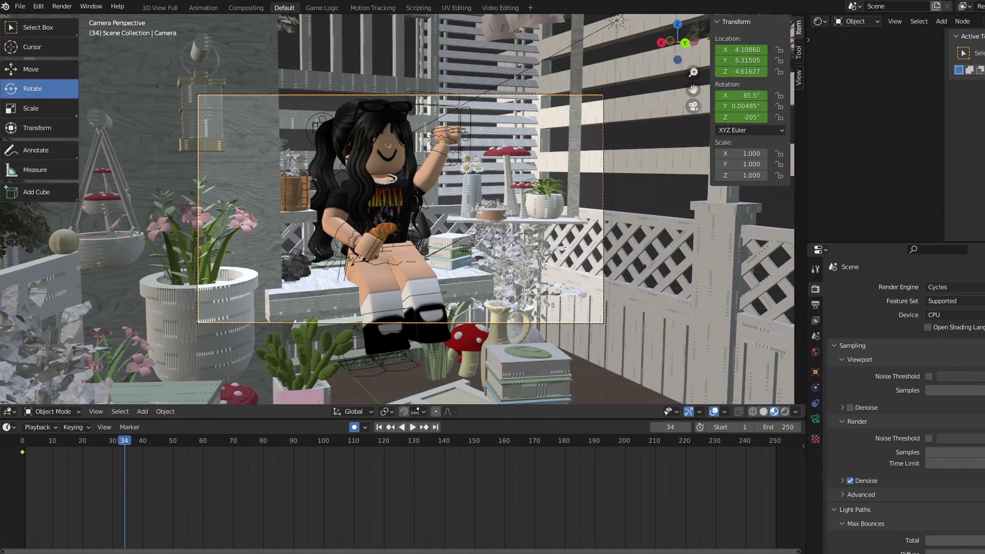
- Swing the camera to face the character, key it at frame 34, and replay
key("d")
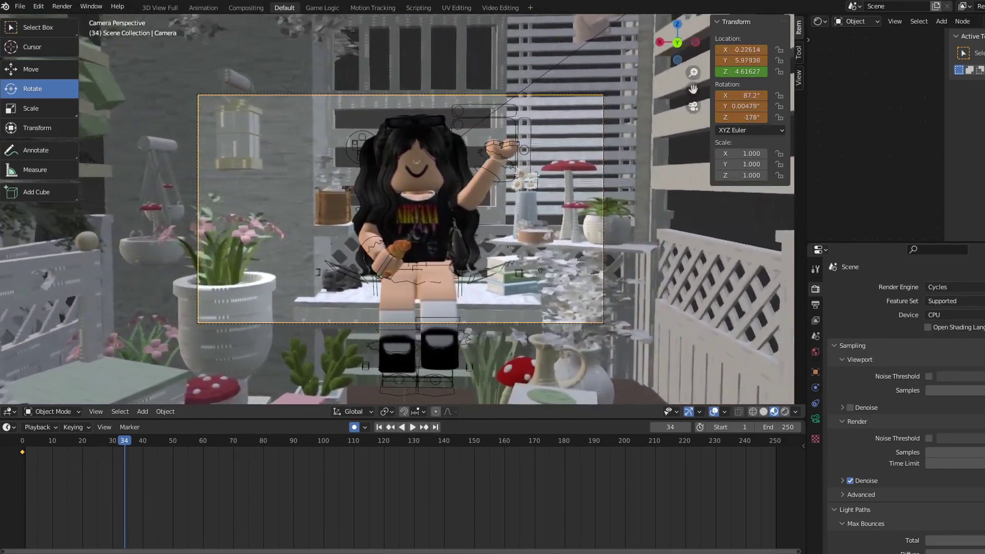
key("i")
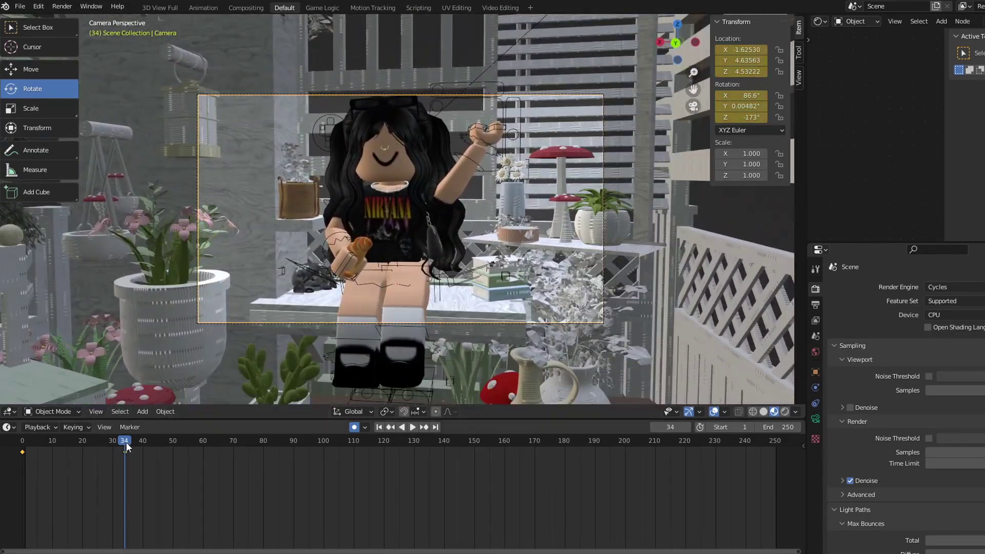
left_click_drag(126, 442, 22, 446)
key("space")
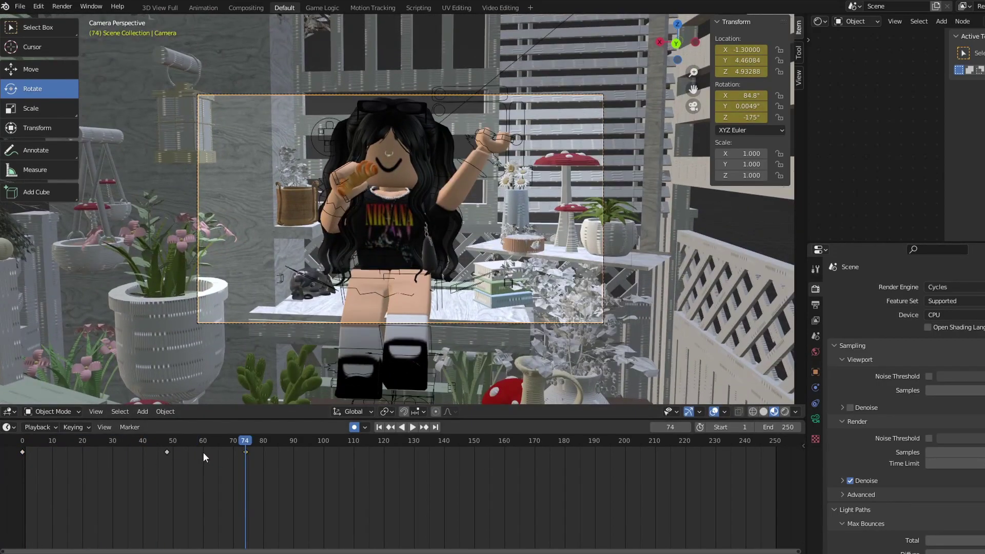
left_click_drag(203, 451, 22, 452)
key("space")
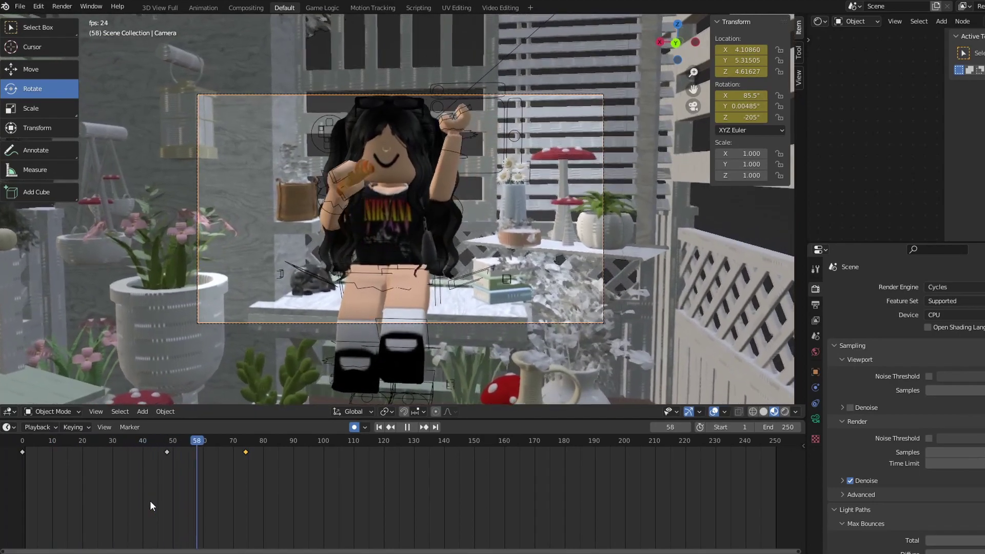
key("space")
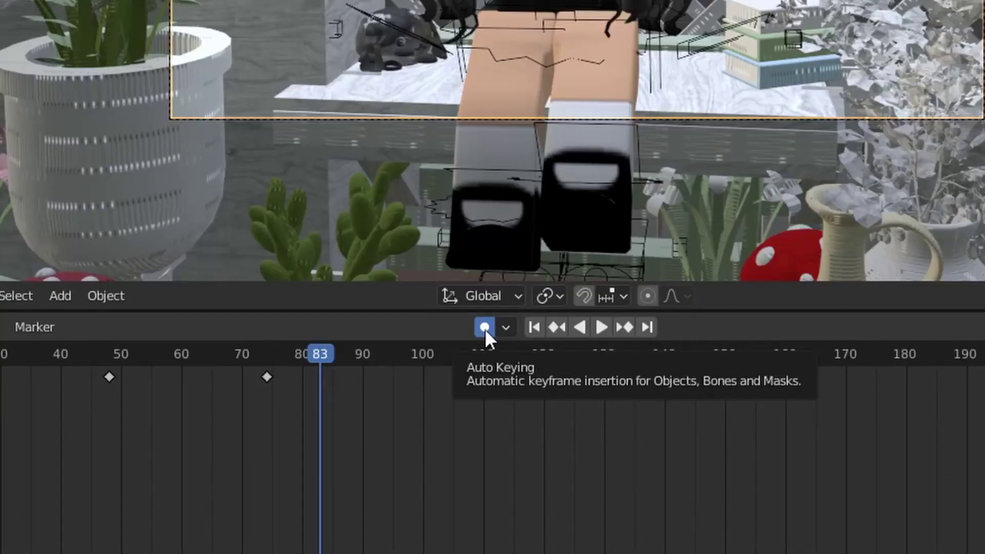
- Turn off Auto Keying and play through to frame 74, the last camera keyframe
left_click(484, 327)
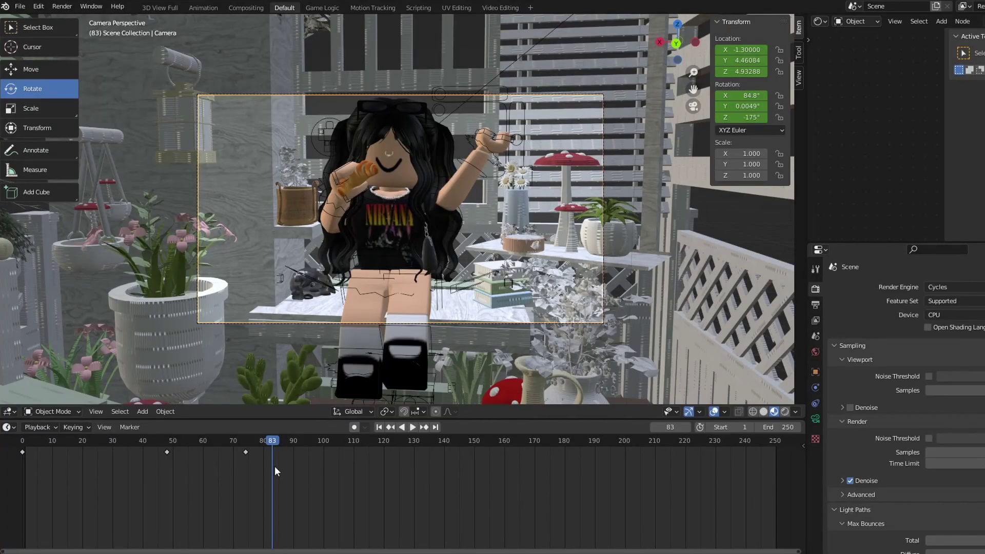
mouse_move(273, 442)
left_mouse_down()
mouse_move(11, 453)
mouse_move(214, 445)
mouse_move(282, 427)
left_mouse_up()
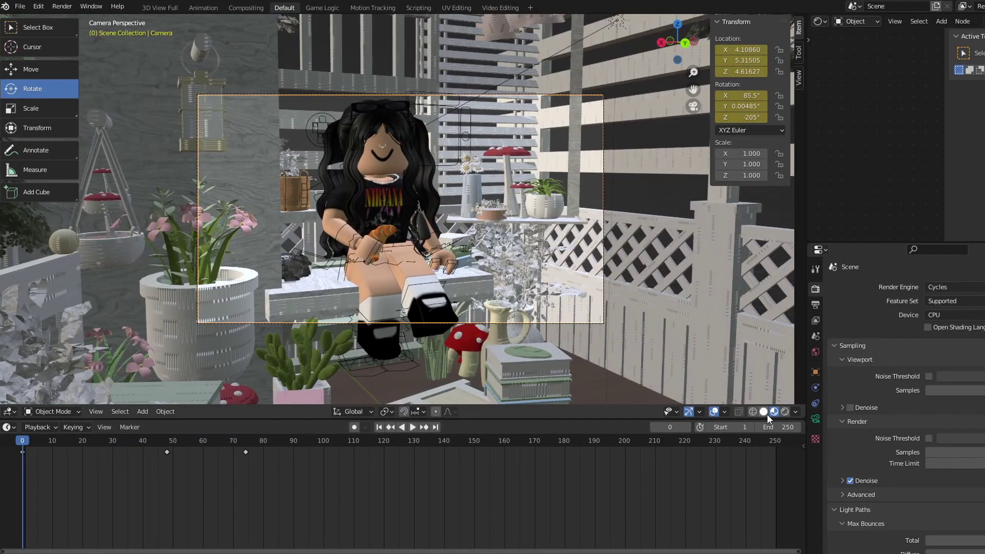
key("space")
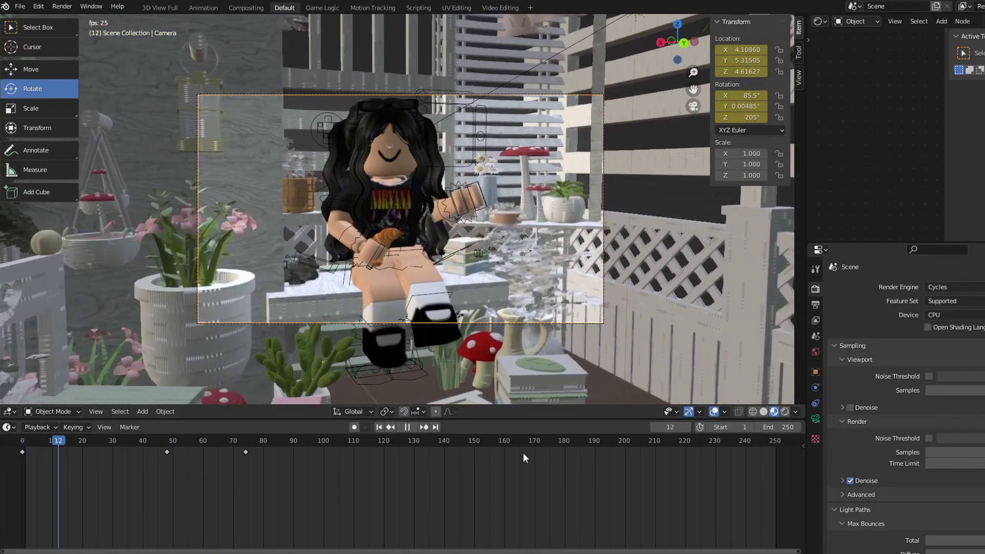
key("space")
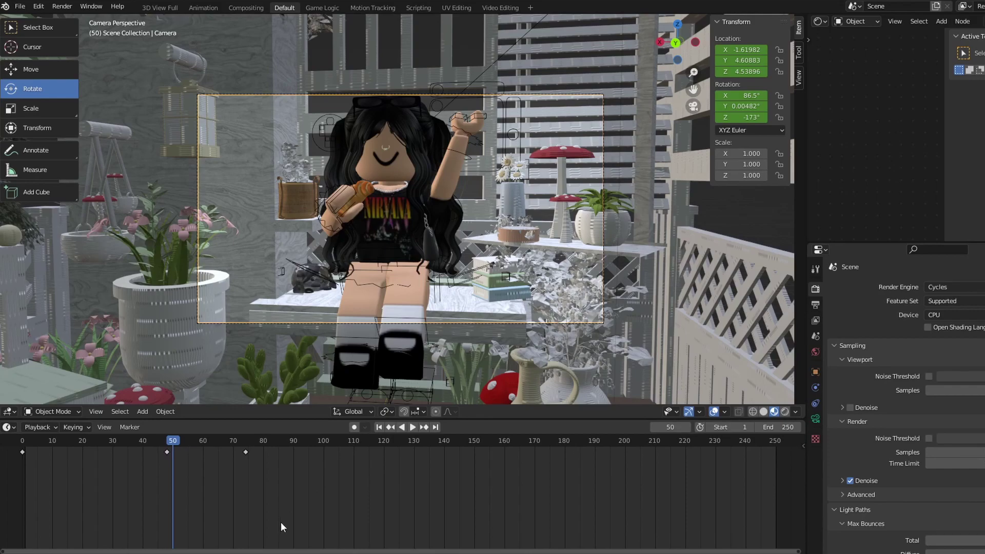
key("space")
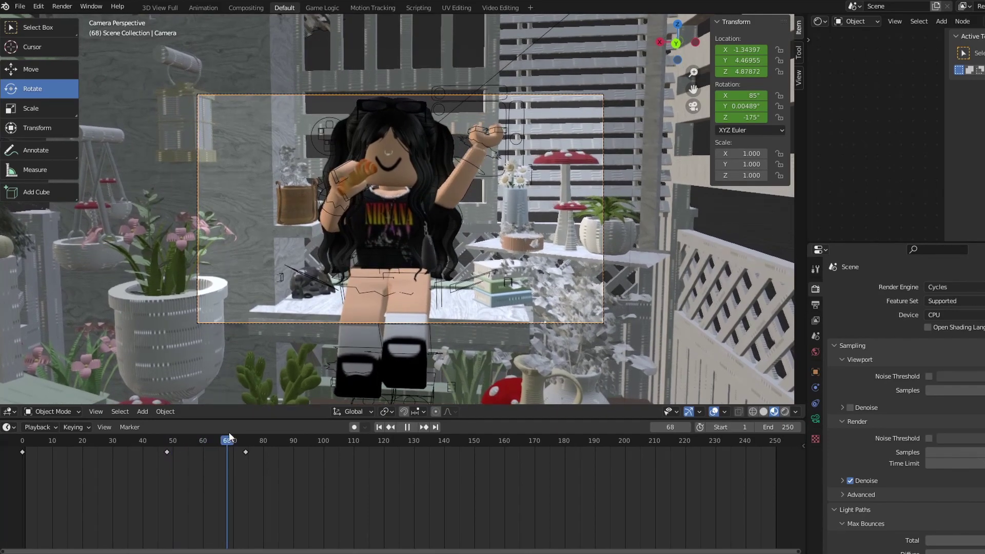
mouse_move(250, 429)
left_mouse_down()
mouse_move(276, 427)
mouse_move(233, 426)
left_mouse_up()
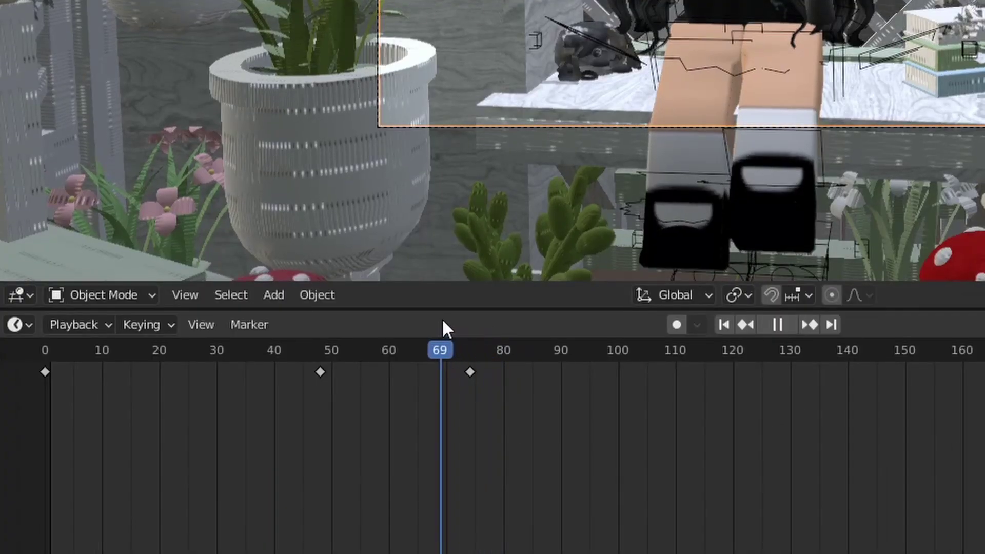
left_click_drag(441, 319, 469, 317)
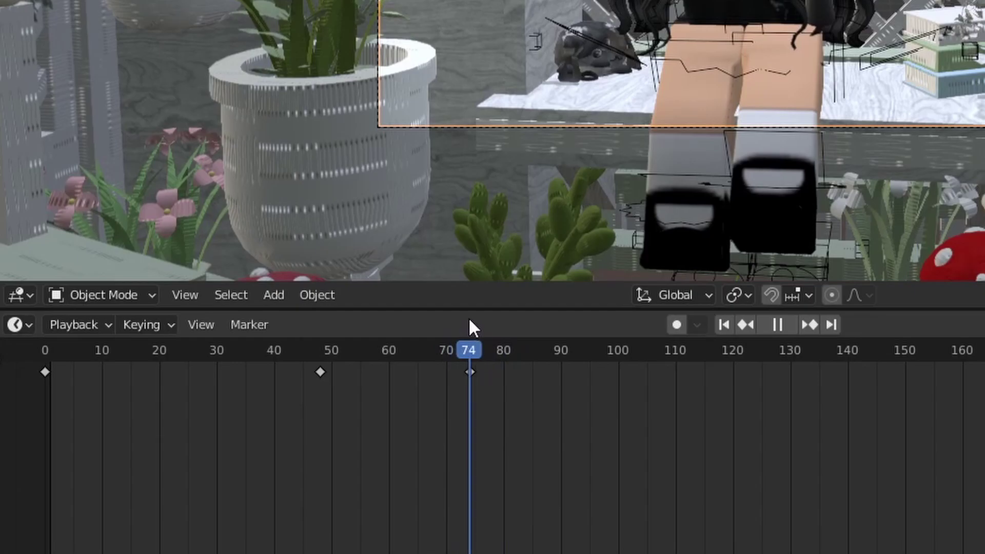
key("space")
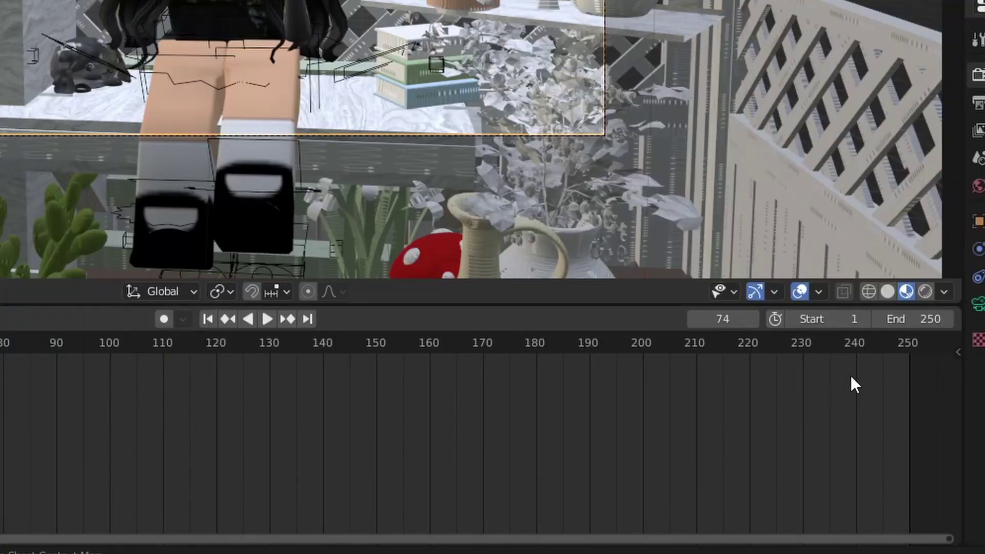
- Set the end frame to 74, play the shortened animation, and return to frame 0
left_click(898, 320)
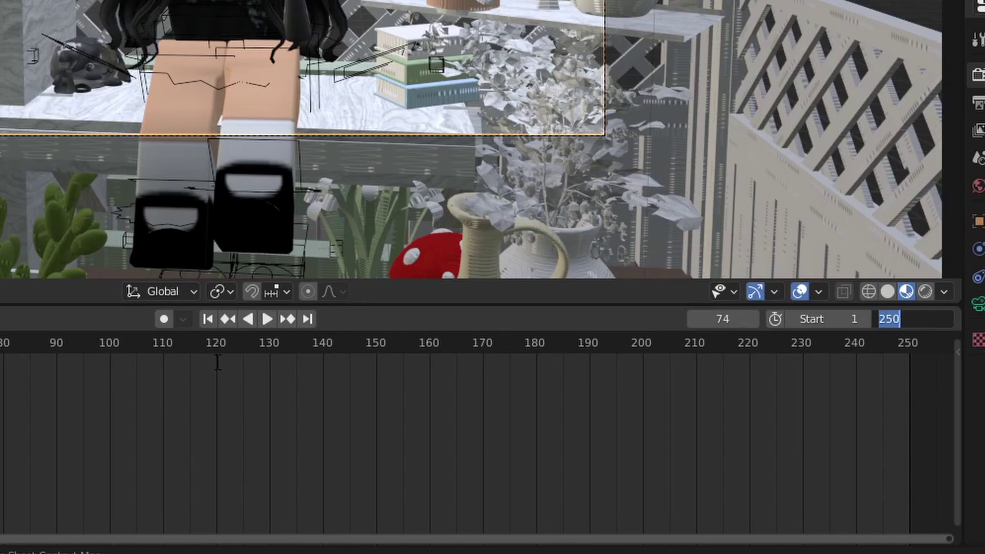
type("74")
key("Return")
key("space")
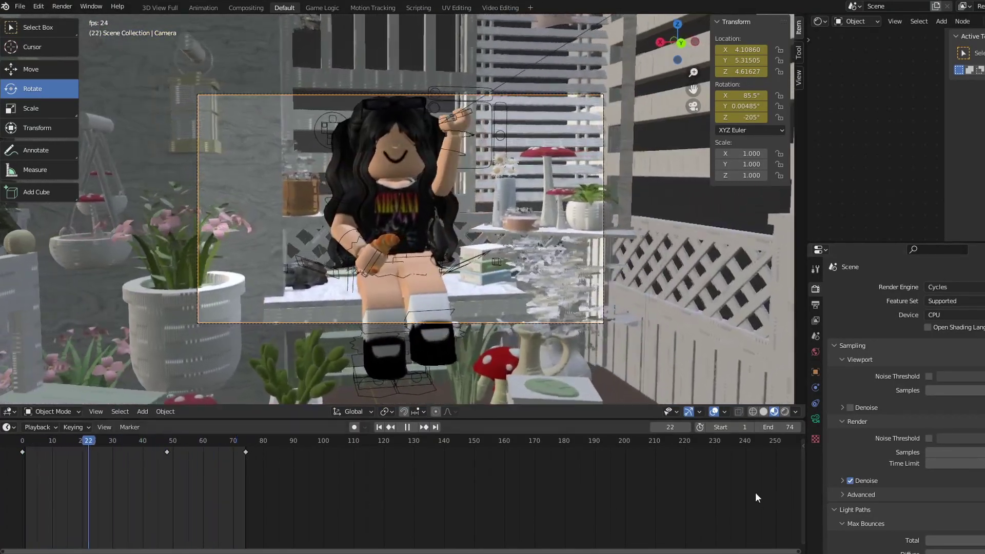
key("space")
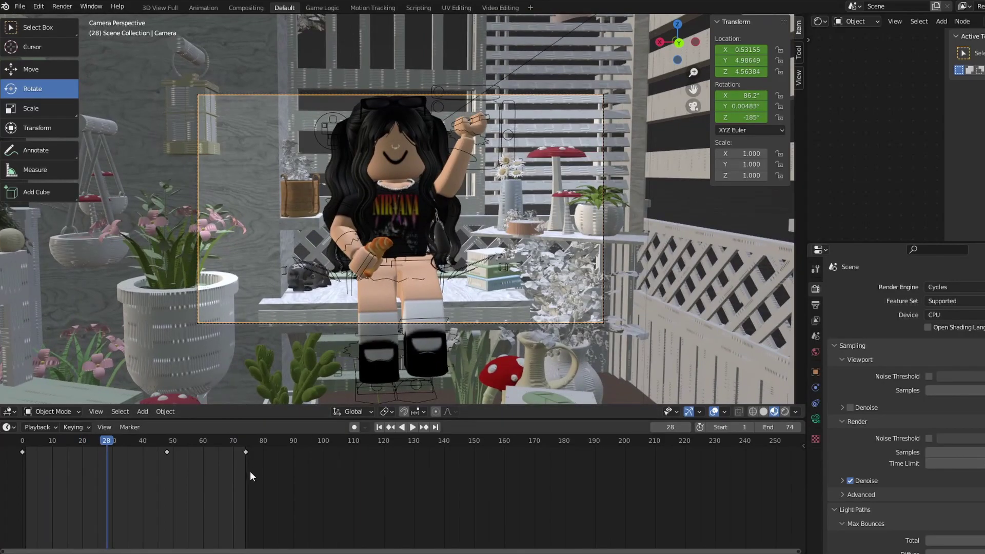
key("Down")
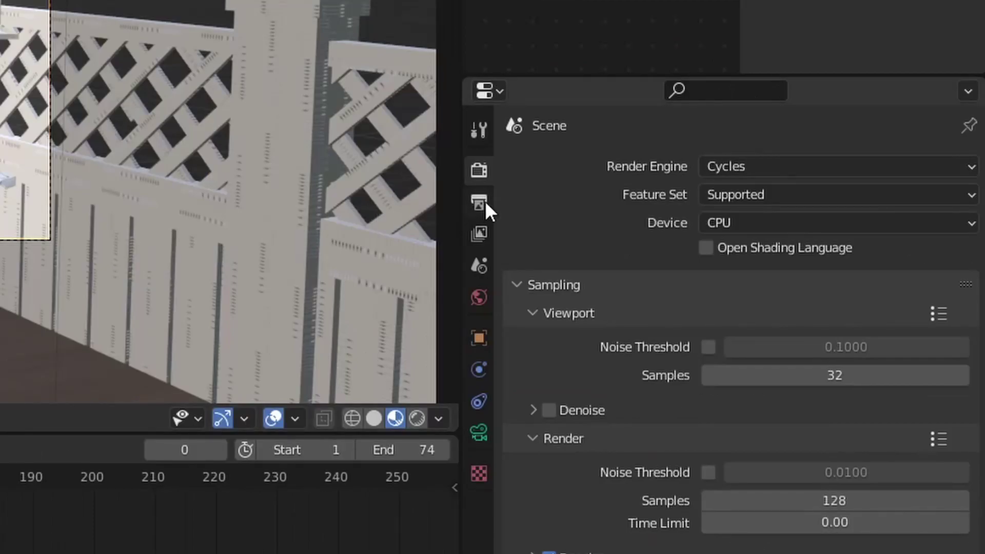
- In Output properties, set File Format to AVI JPEG and browse for the output folder
left_click(481, 203)
scroll(577, 550, "down", 5)
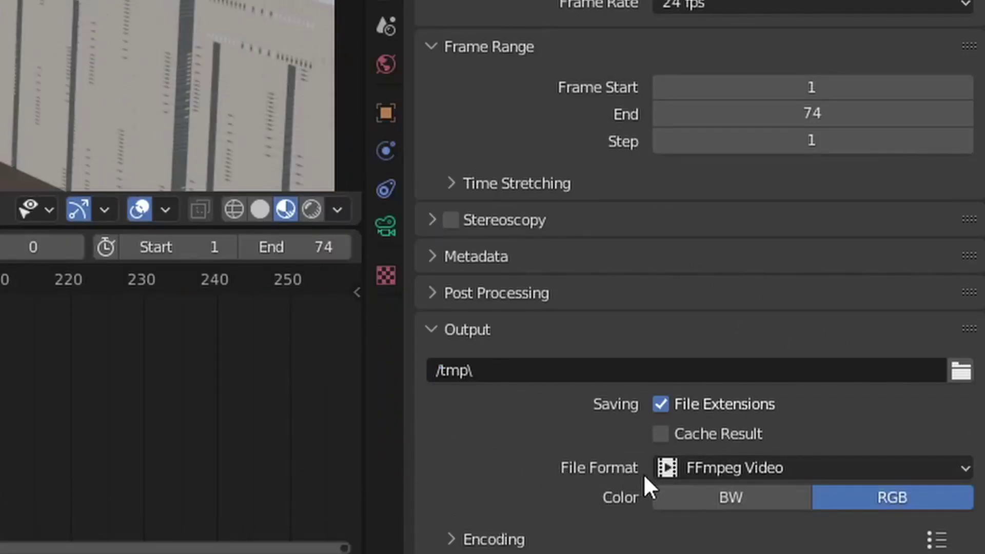
left_click(842, 469)
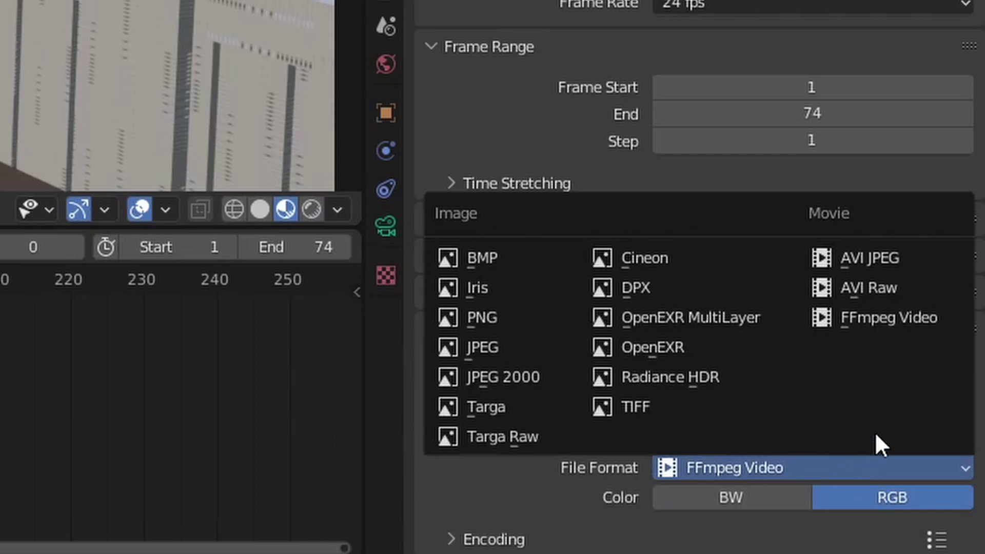
left_click(915, 256)
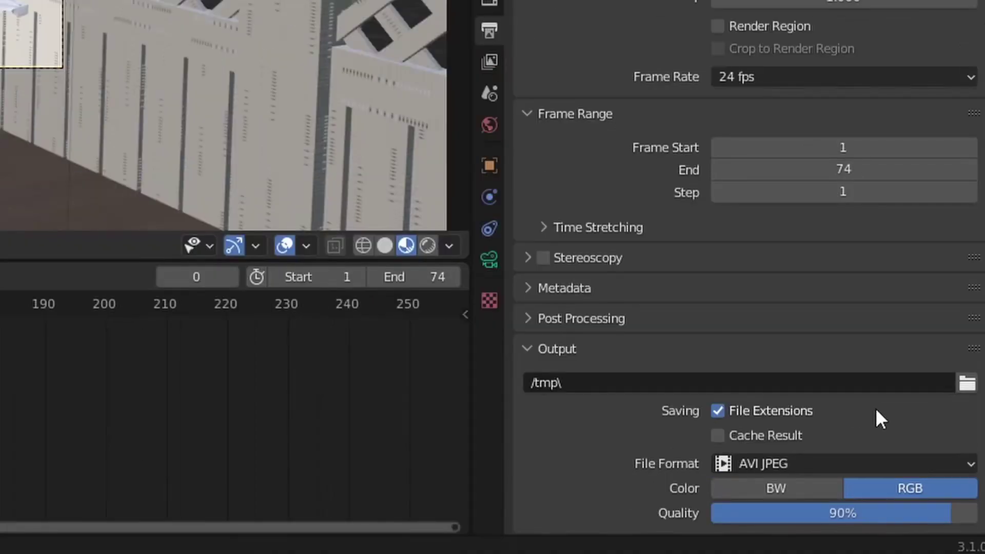
left_click(967, 383)
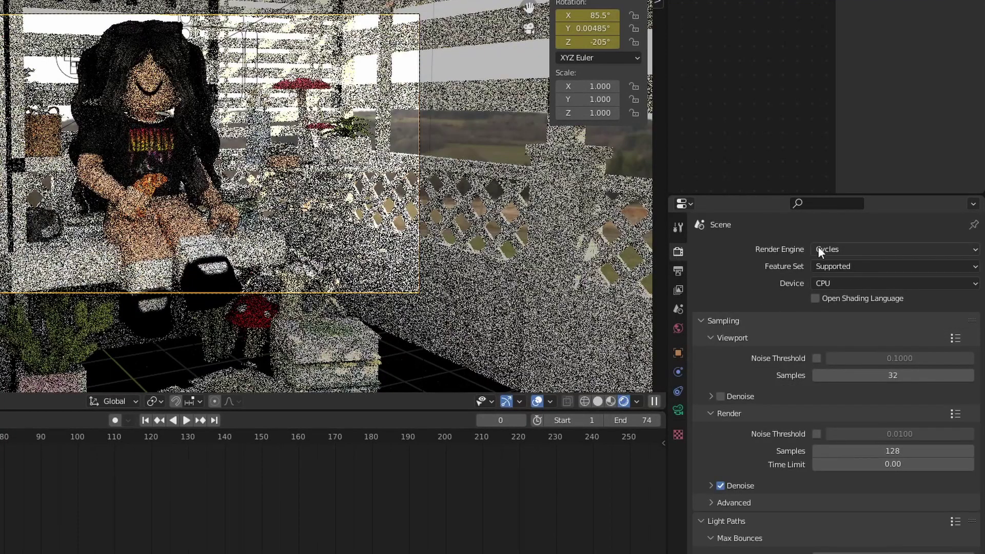
- Change the render engine from Cycles to Eevee, then play and scrub the camera move
left_click(821, 249)
left_click(832, 267)
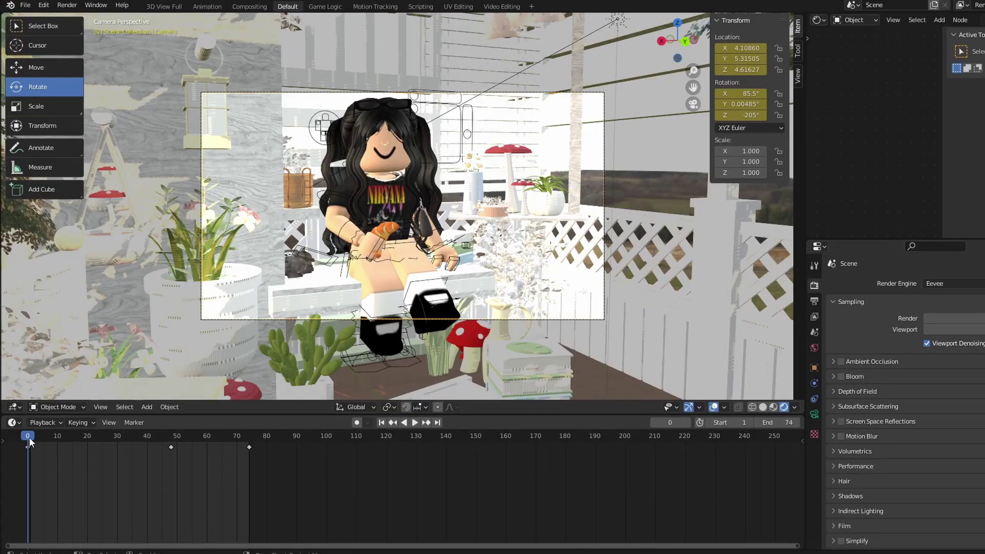
key("space")
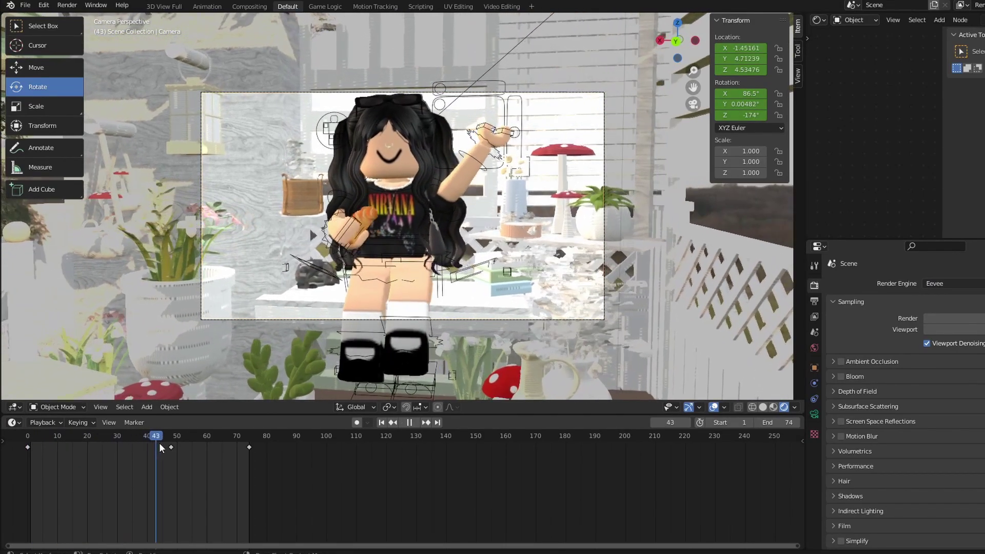
left_click_drag(202, 438, 112, 465)
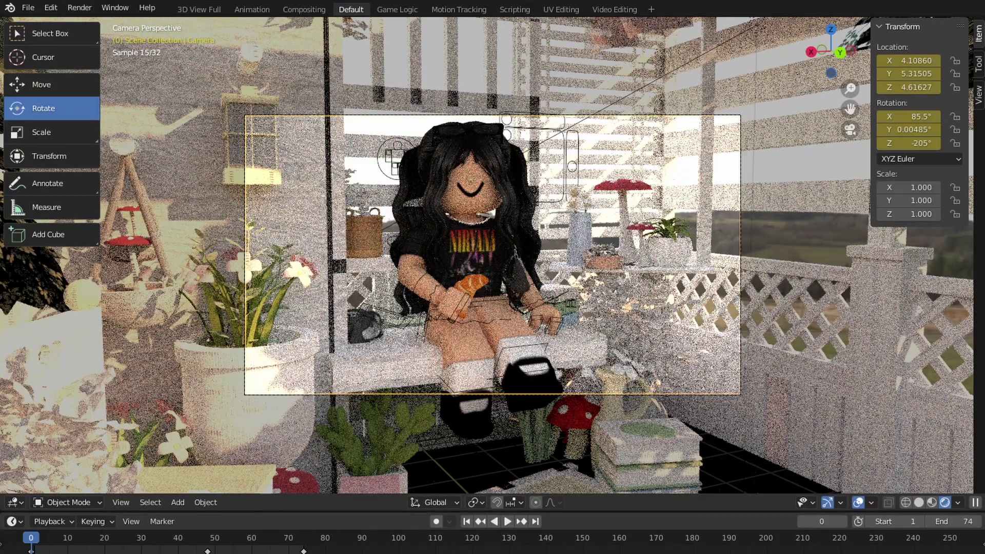
- Open the Render menu to render all 74 frames of the animation
left_click(81, 9)
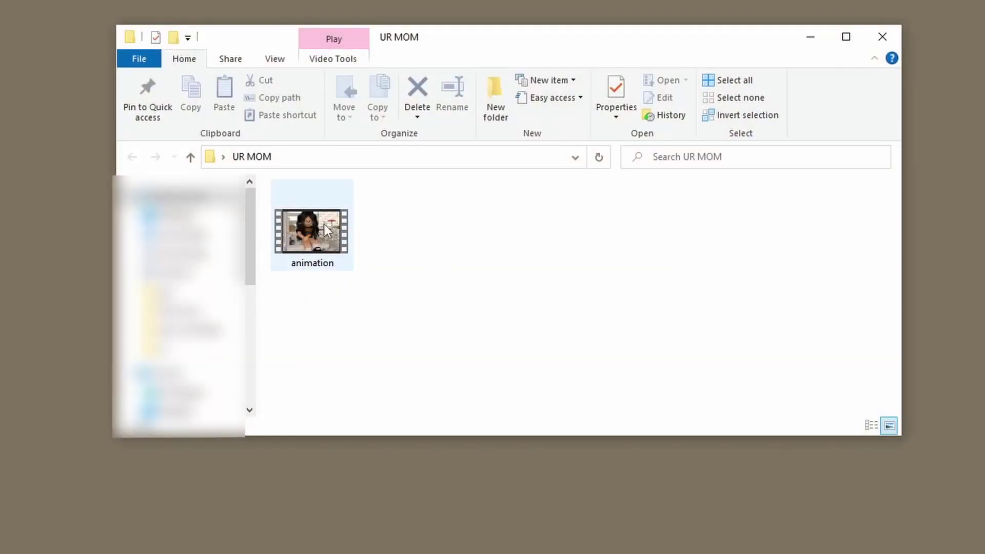
- Open the rendered AVI video from the output folder to play it in Movies & TV
double_click(324, 224)
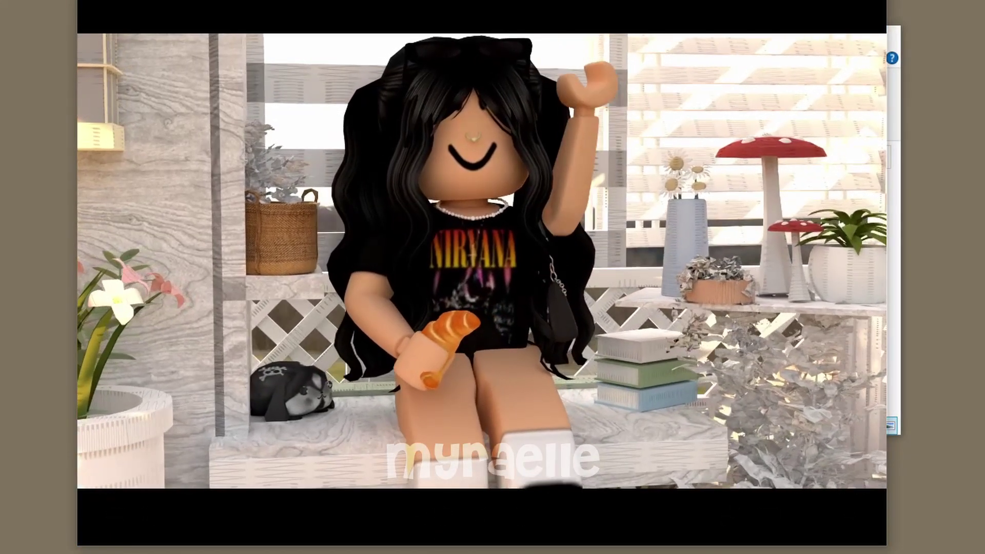